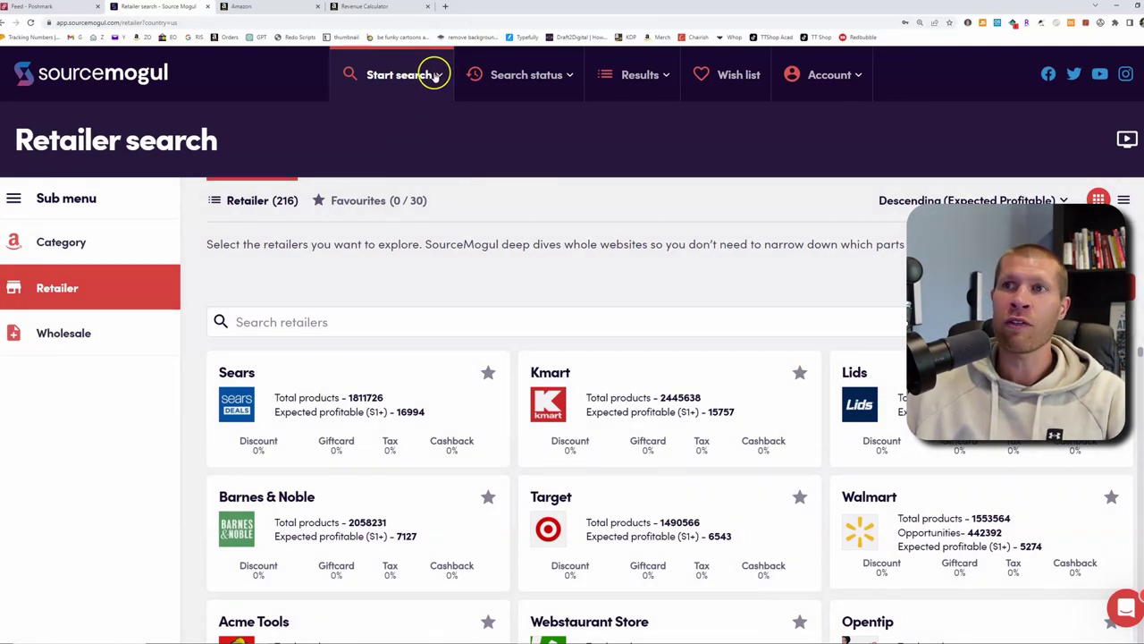
# - Browse the list of available retailers in the retailer search and select Barnes & Noble
pyautogui.click(435, 75)
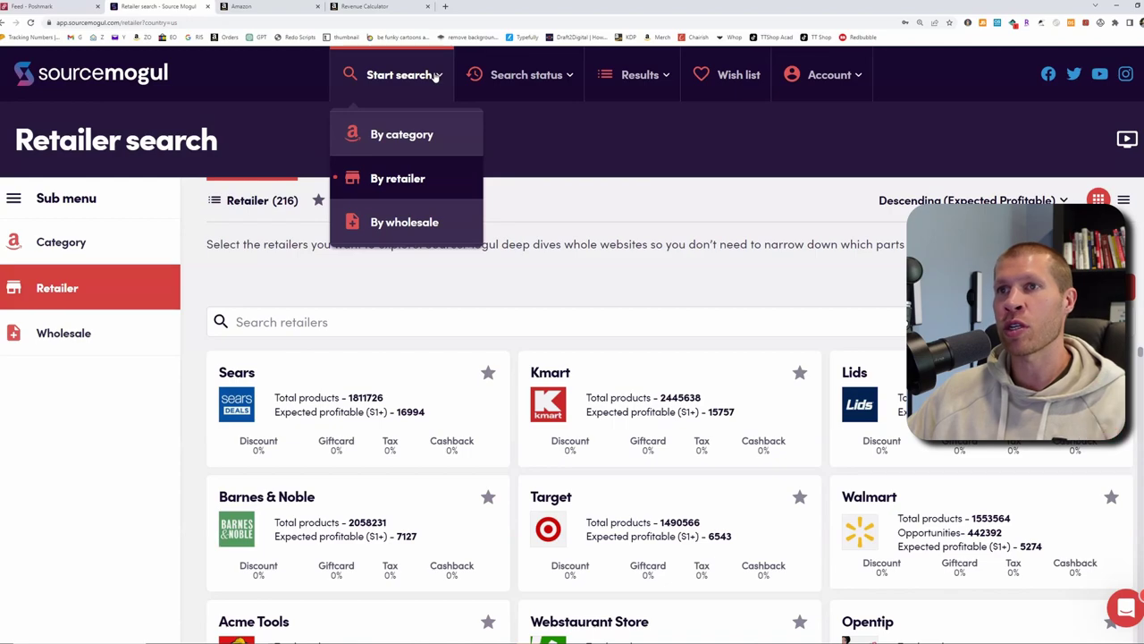
pyautogui.click(398, 180)
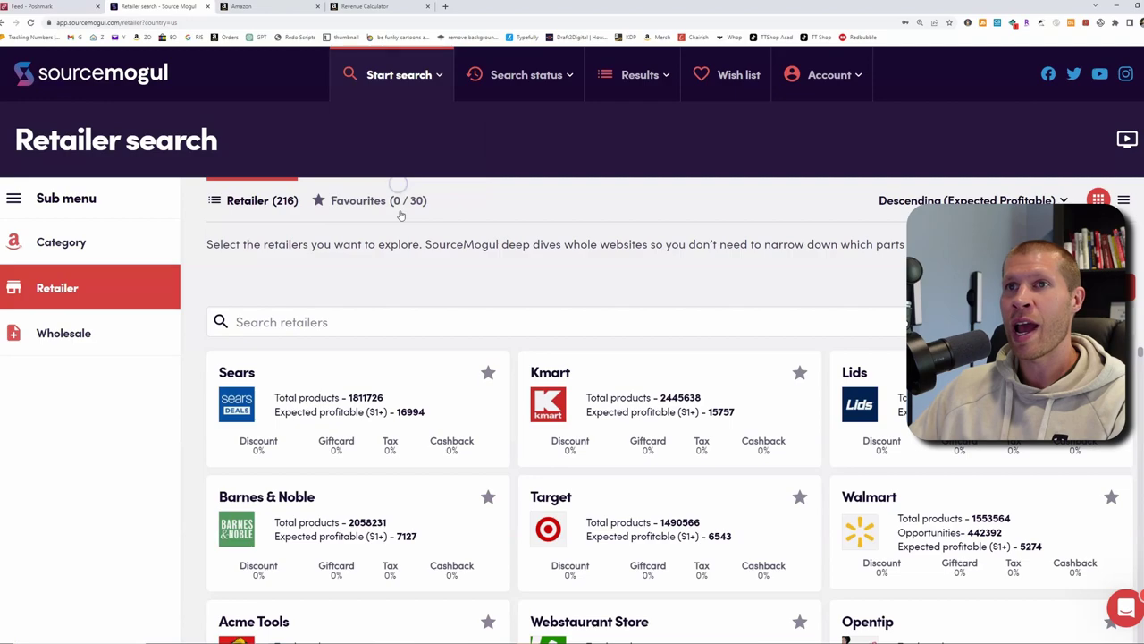
pyautogui.scroll(-1, 531, 237)
pyautogui.scroll(-3, 565, 334)
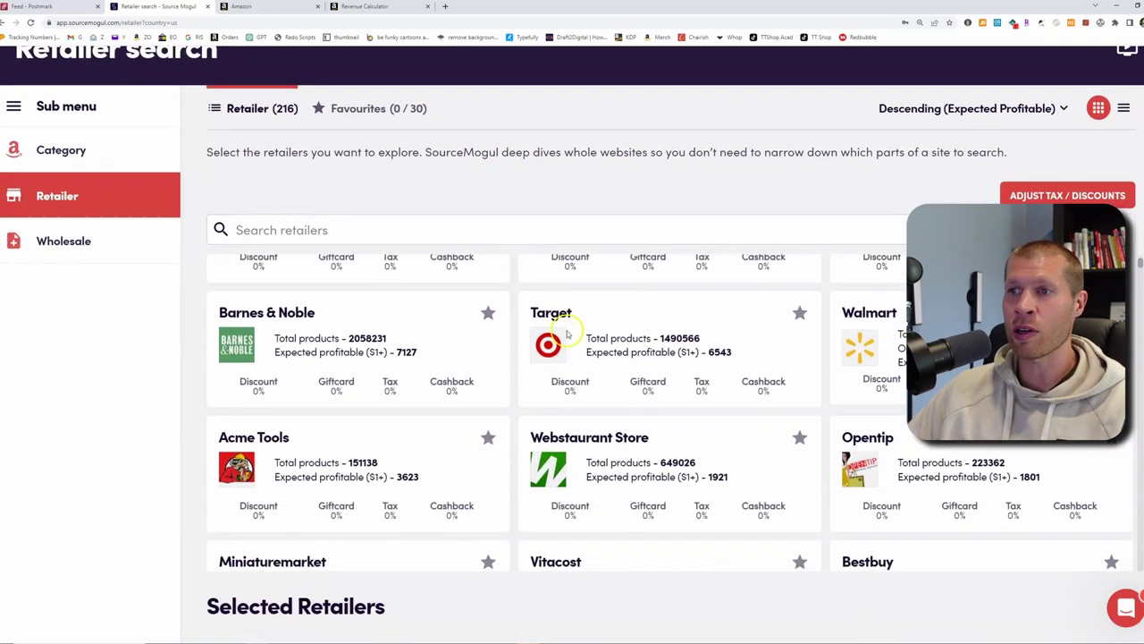
pyautogui.scroll(-6, 565, 333)
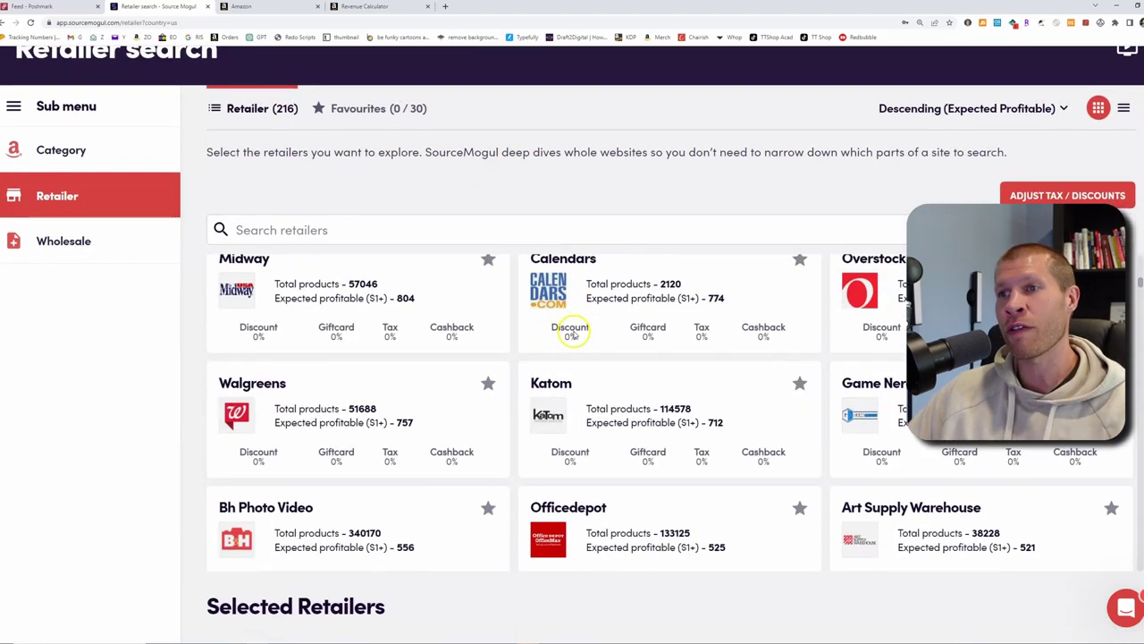
pyautogui.scroll(-3, 575, 333)
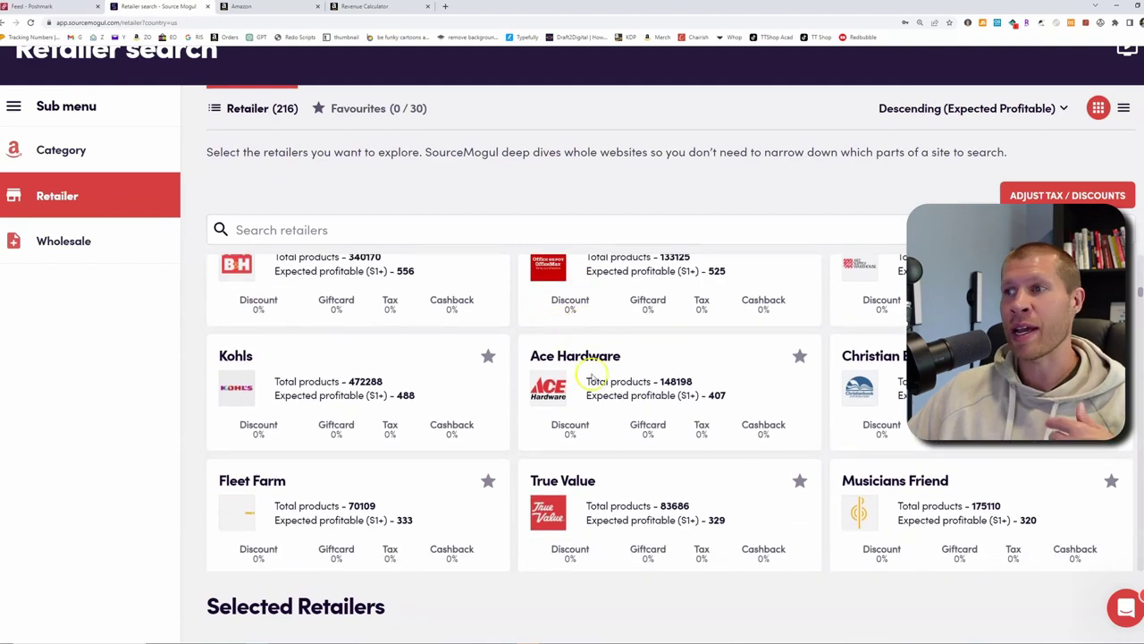
pyautogui.scroll(-3, 394, 277)
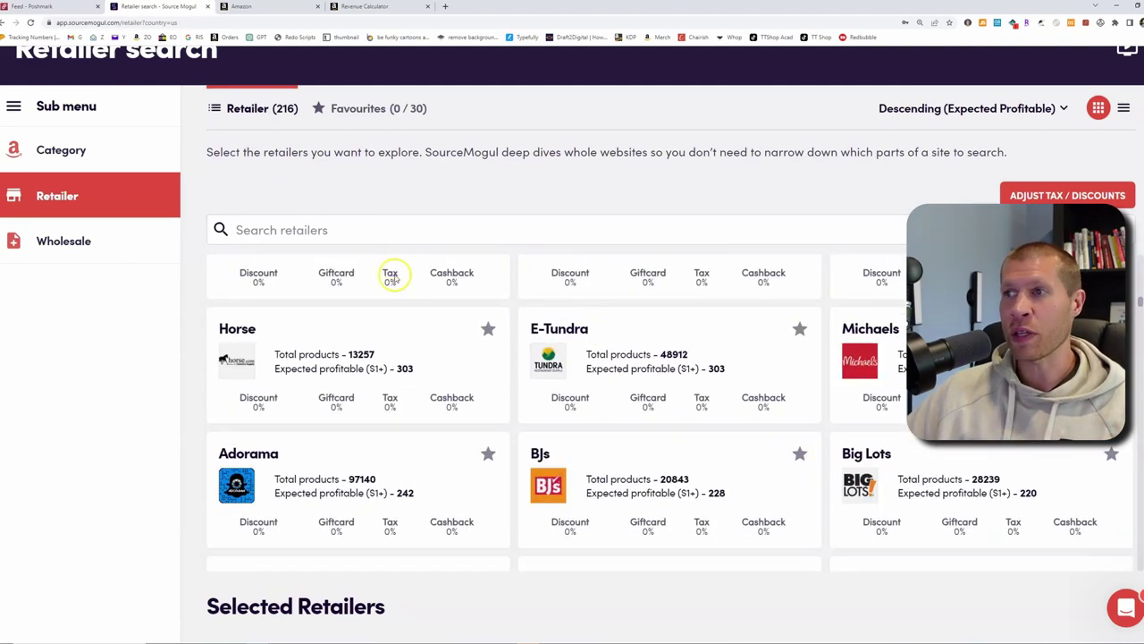
pyautogui.scroll(-1, 447, 394)
pyautogui.scroll(15, 733, 439)
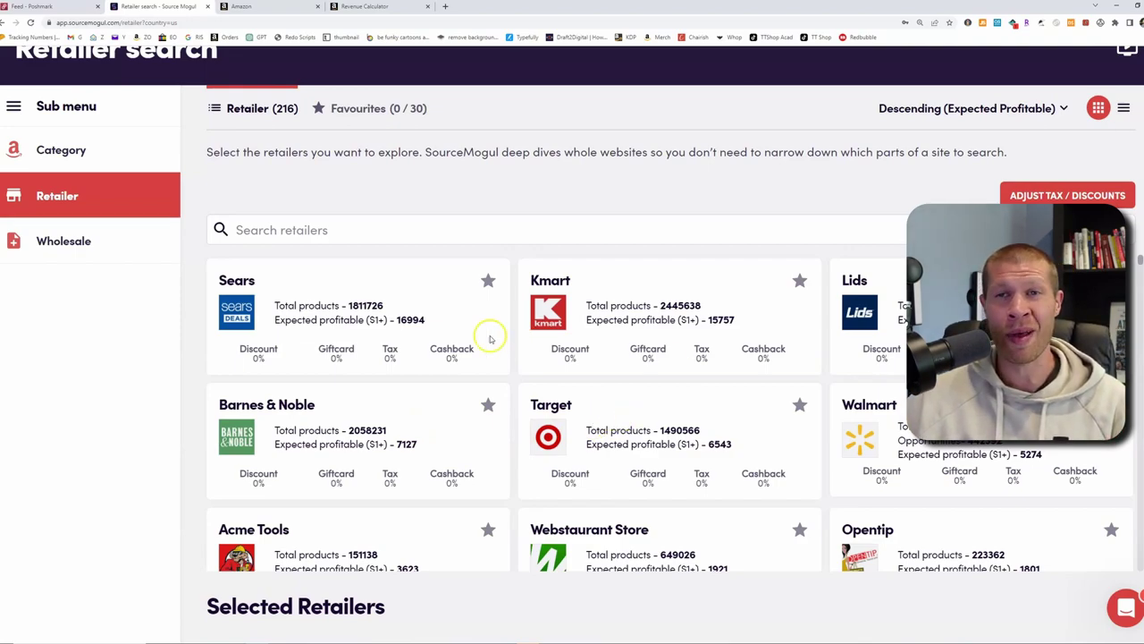
pyautogui.scroll(1, 490, 338)
pyautogui.click(456, 540)
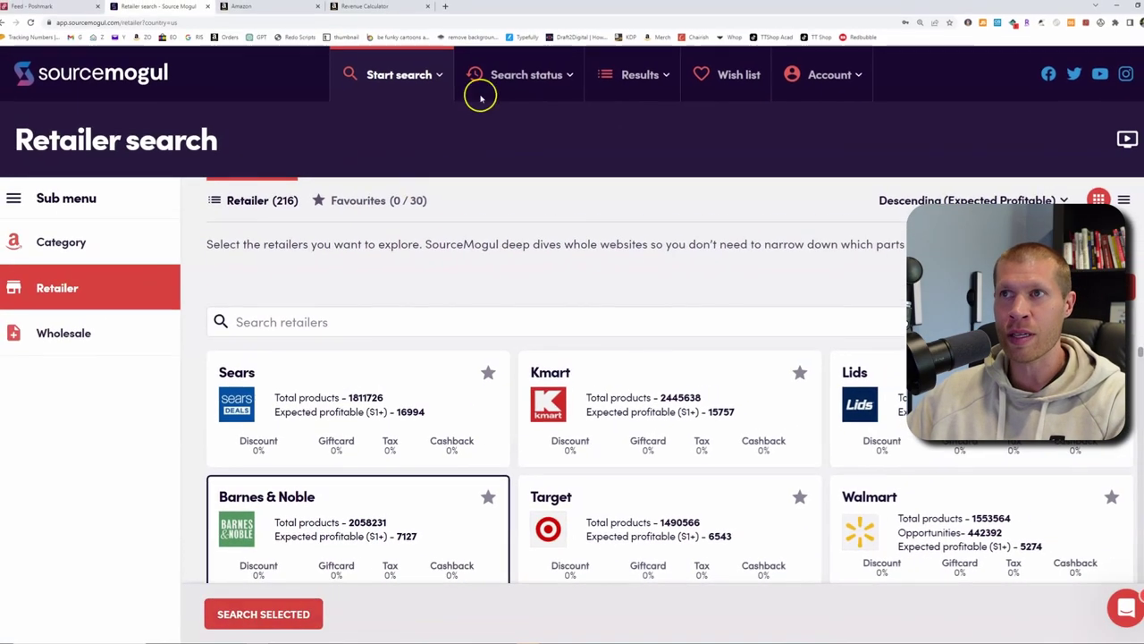
# - Check the current searches, and review the search durations and Walmart's product figures in the completed searches
pyautogui.moveTo(515, 79)
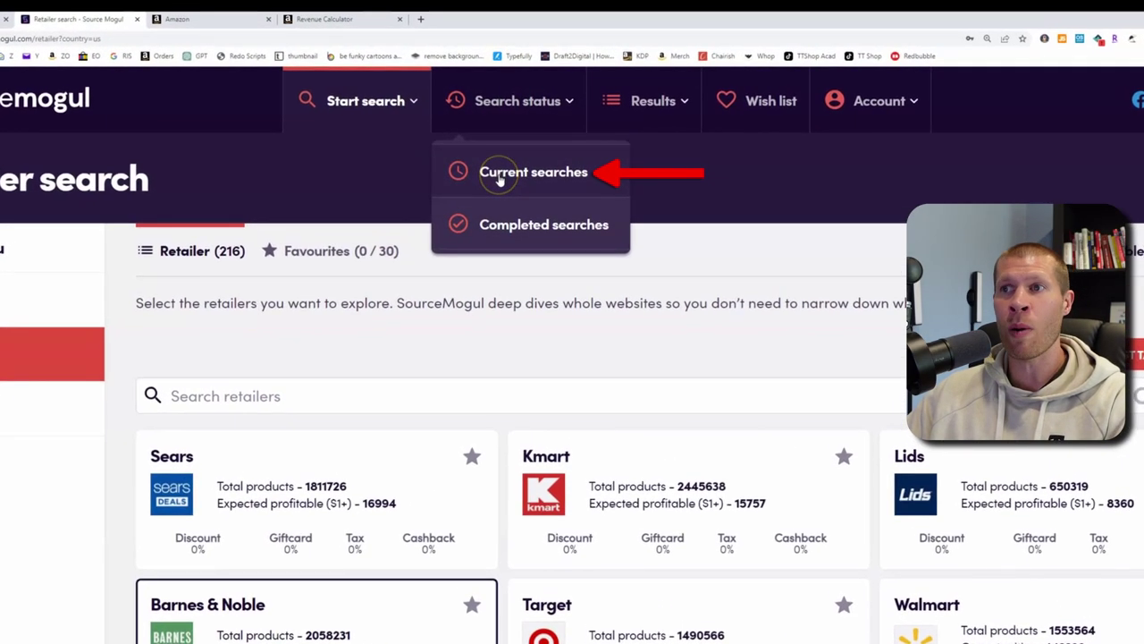
pyautogui.click(515, 140)
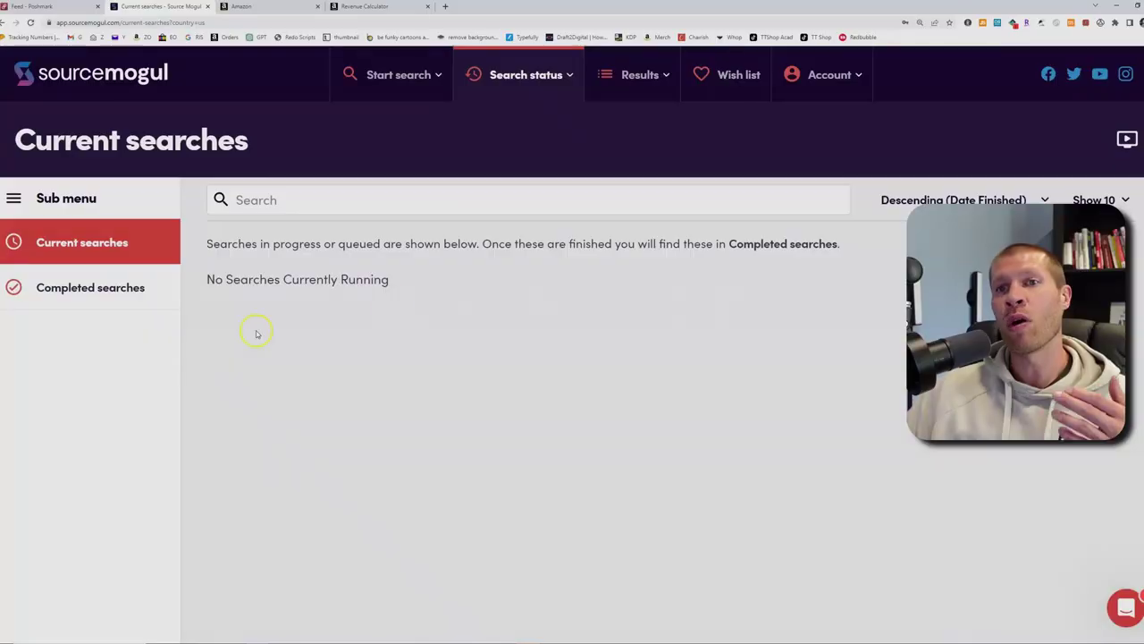
pyautogui.click(66, 278)
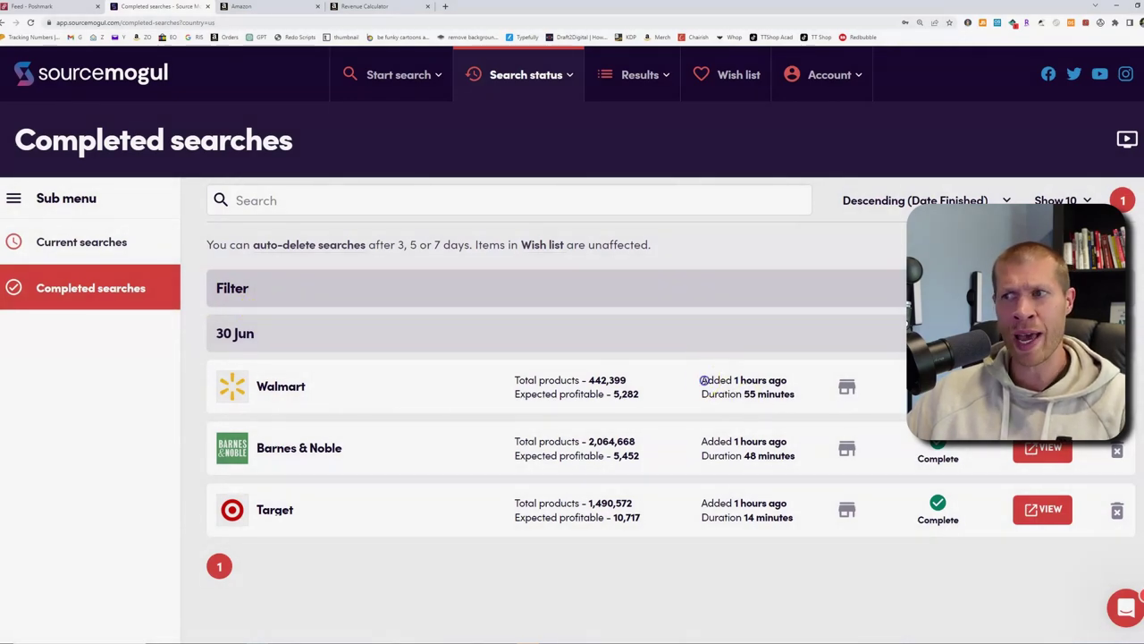
pyautogui.moveTo(701, 376); pyautogui.dragTo(816, 506)
pyautogui.click(779, 540)
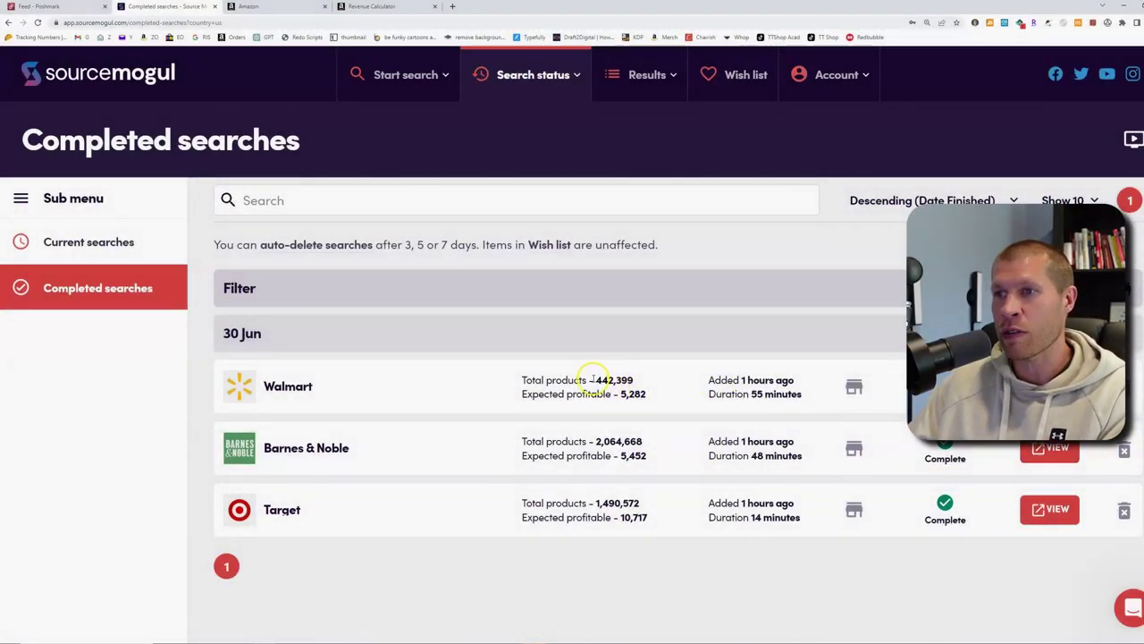
pyautogui.moveTo(592, 379); pyautogui.dragTo(612, 381)
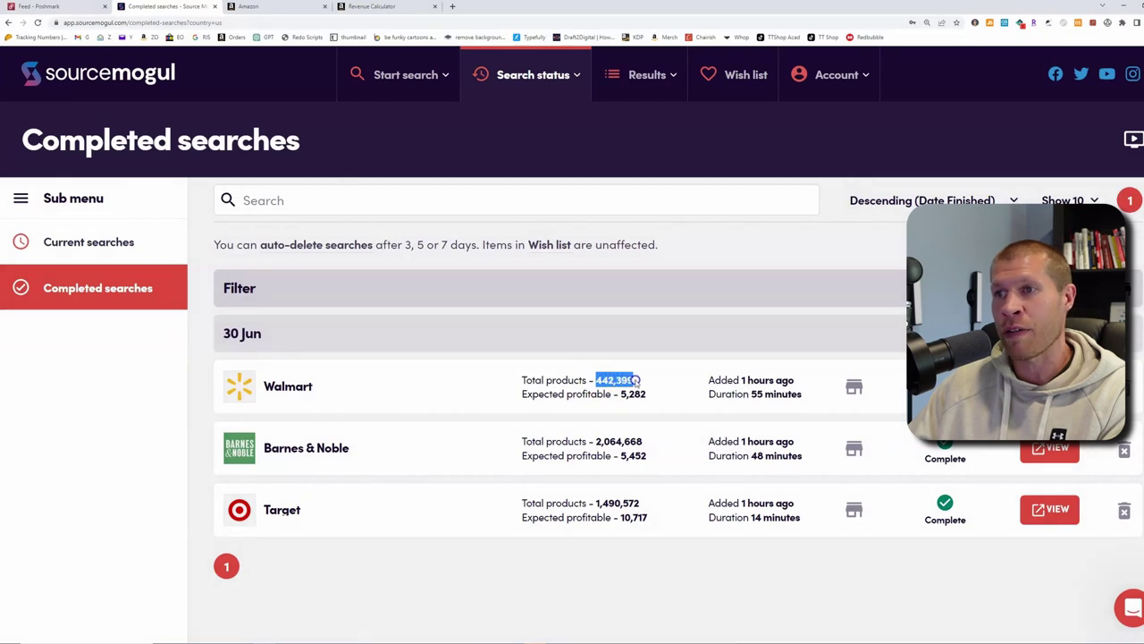
pyautogui.click(652, 397)
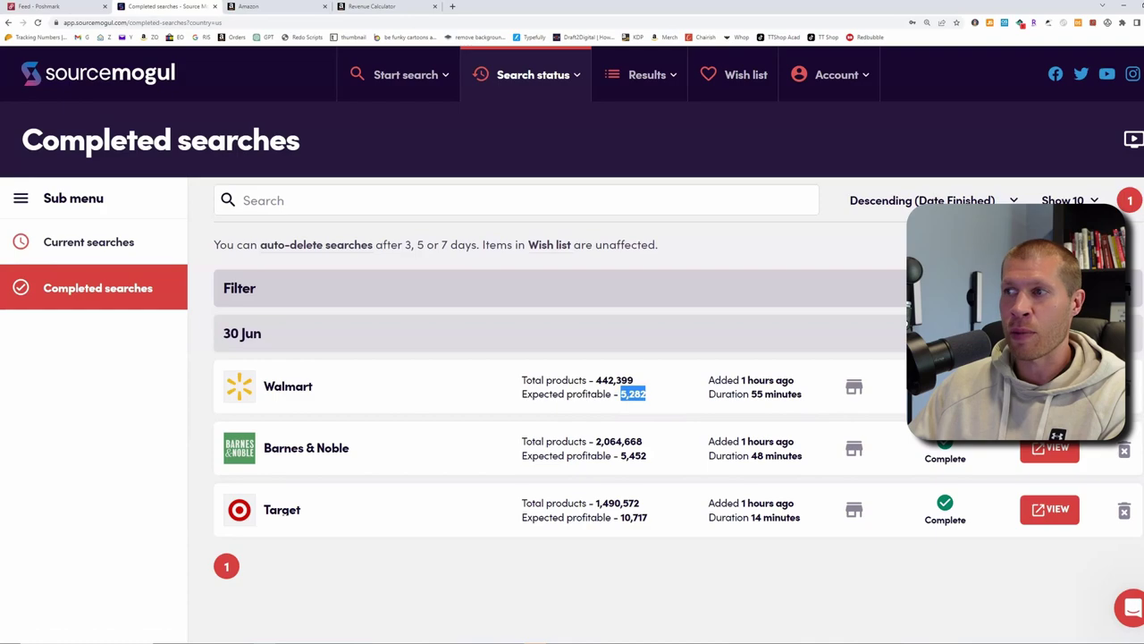
# - Open the results of the completed Walmart search and review the first matched Walmart and Amazon products
pyautogui.click(1050, 386)
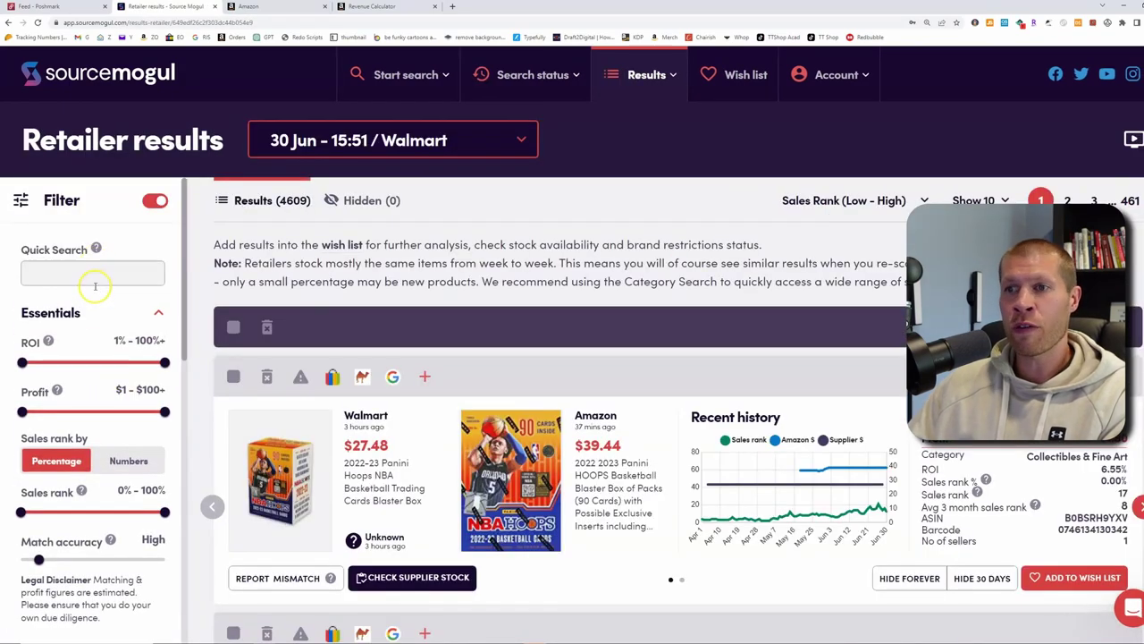
pyautogui.scroll(-1, 328, 438)
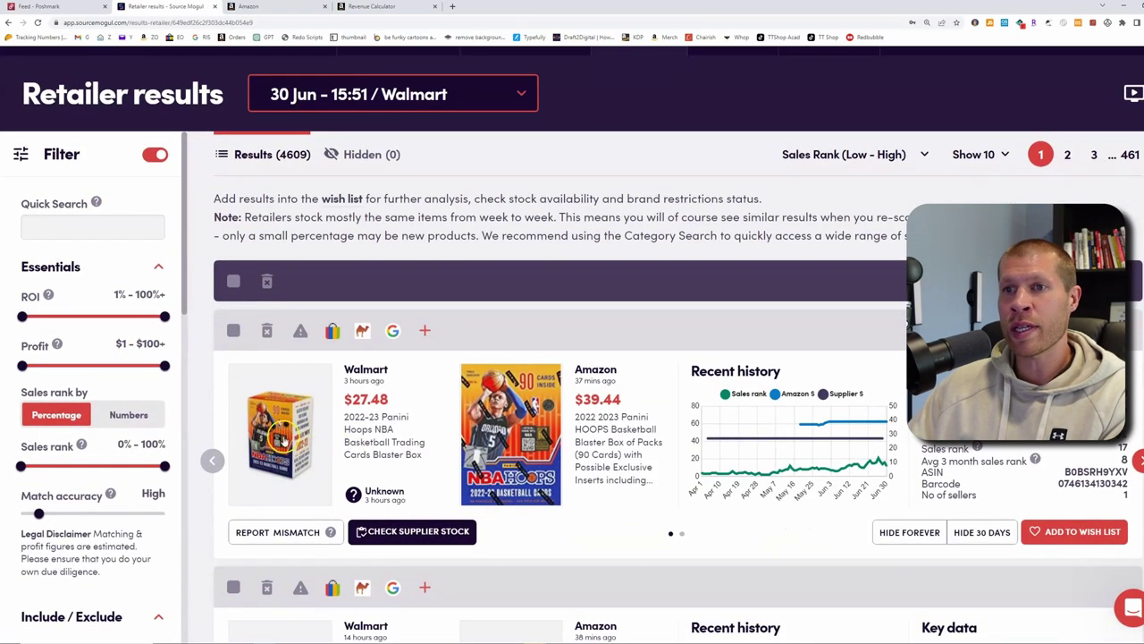
pyautogui.scroll(-4, 280, 438)
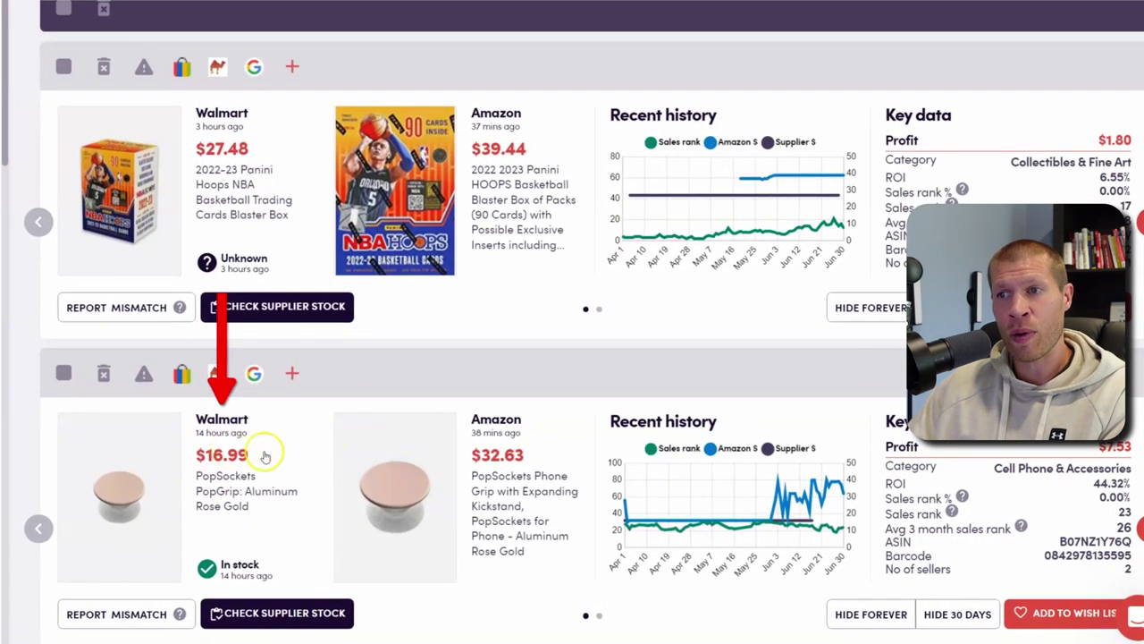
pyautogui.moveTo(709, 529)
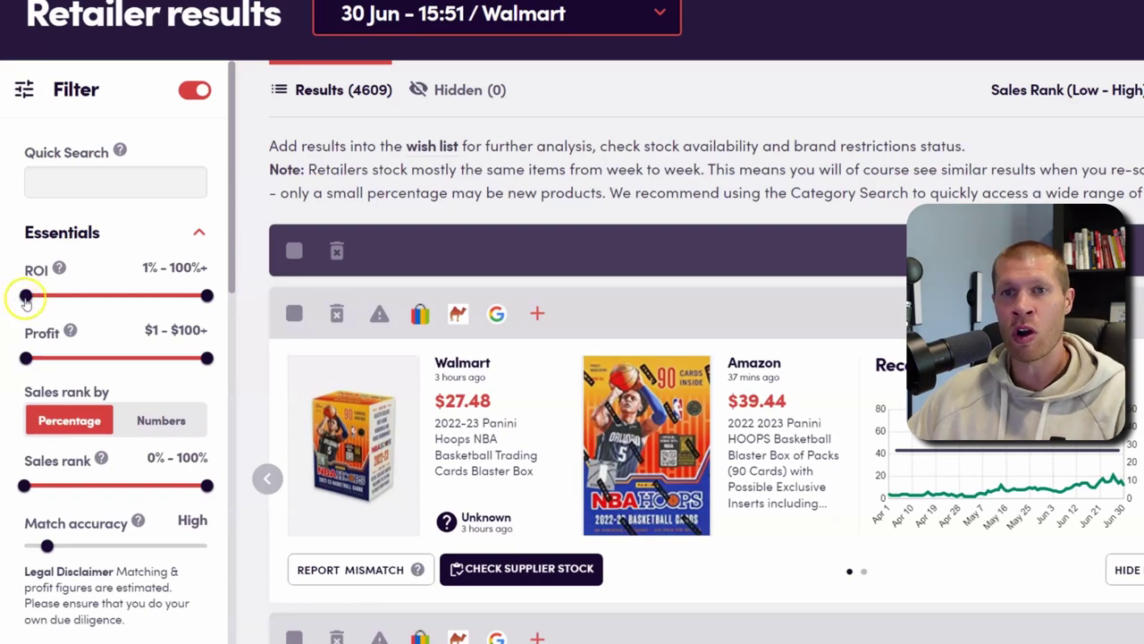
# - Filter the Walmart results to a minimum ROI of 12% and a minimum profit of $8
pyautogui.moveTo(26, 297); pyautogui.dragTo(42, 301)
pyautogui.click(25, 359)
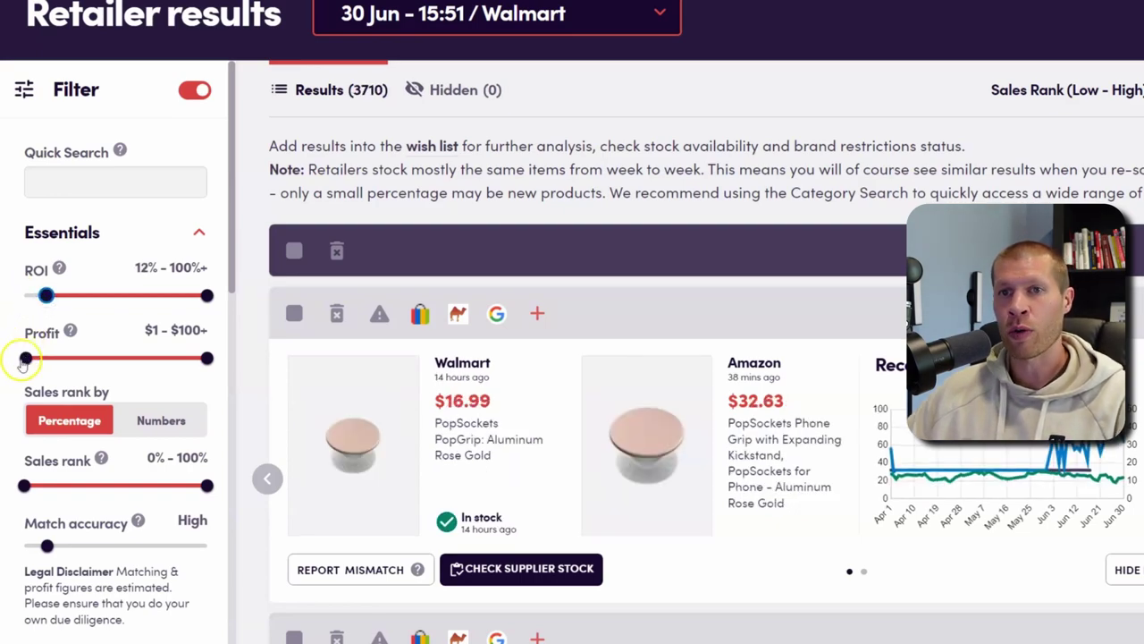
pyautogui.moveTo(25, 360); pyautogui.dragTo(33, 359)
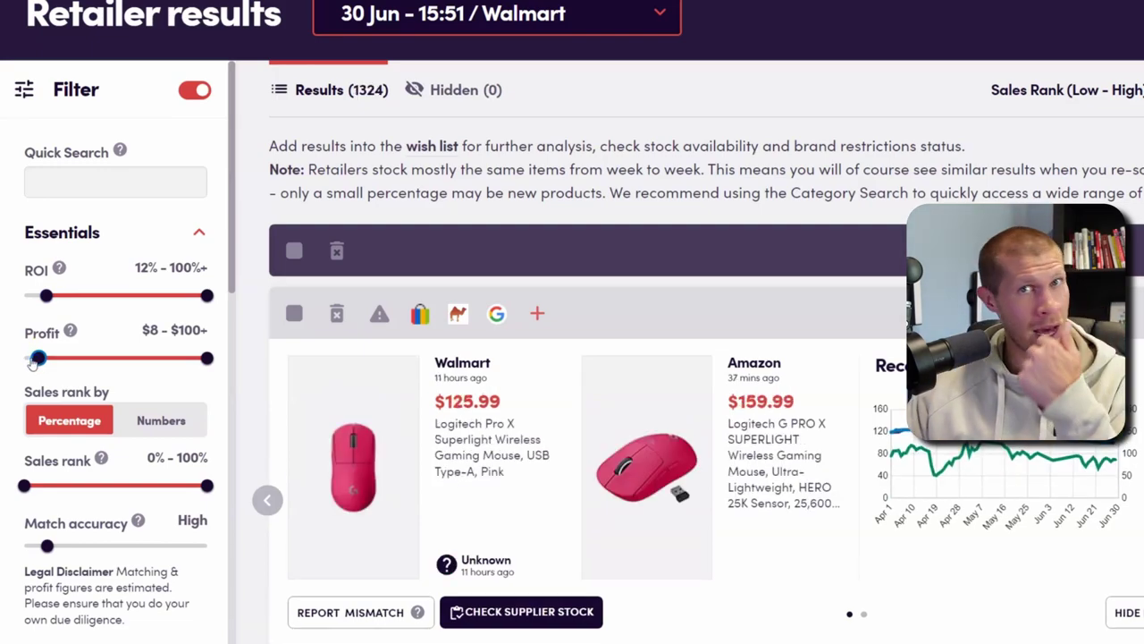
# - Filter sales rank by numbers with a maximum of 150000 and set match accuracy to the strictest end of High
pyautogui.click(116, 420)
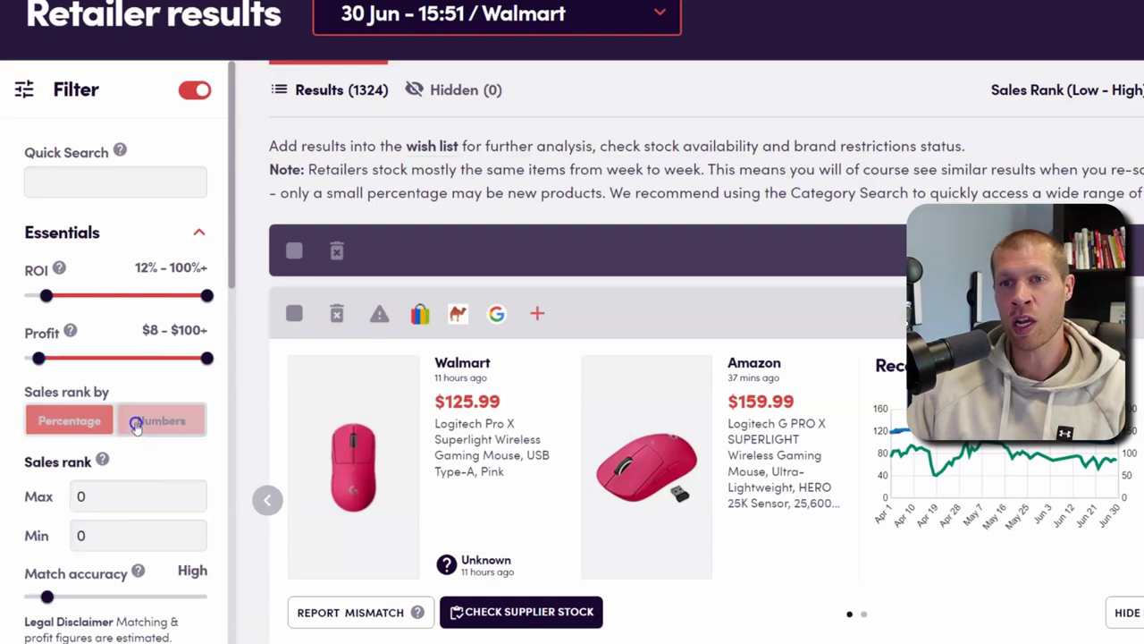
pyautogui.click(113, 497)
pyautogui.moveTo(112, 497); pyautogui.dragTo(32, 495)
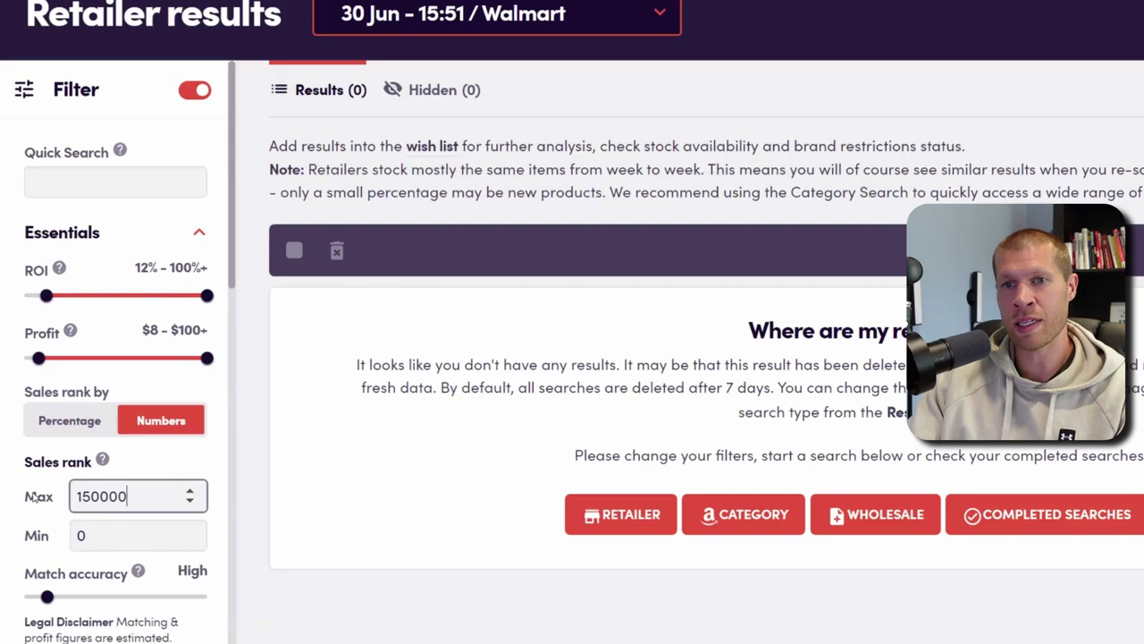
pyautogui.write('150000')
pyautogui.click(156, 463)
pyautogui.scroll(-1, 87, 539)
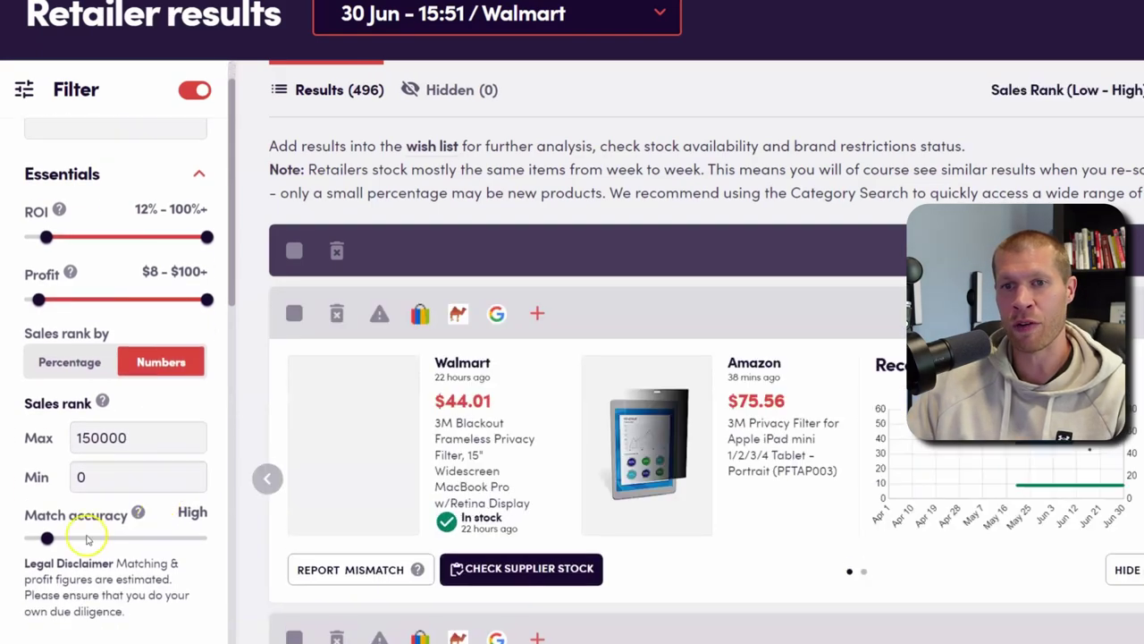
pyautogui.moveTo(47, 538); pyautogui.dragTo(15, 537)
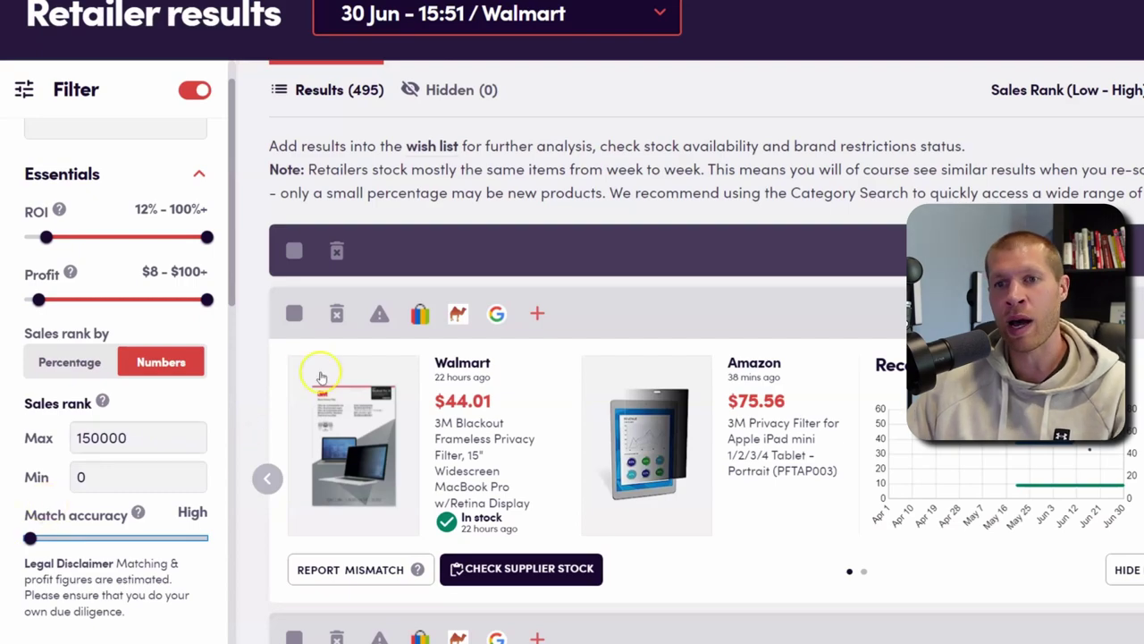
# - Examine the remaining product, price and preset filters, and look through the filtered Walmart results
pyautogui.scroll(-5, 119, 398)
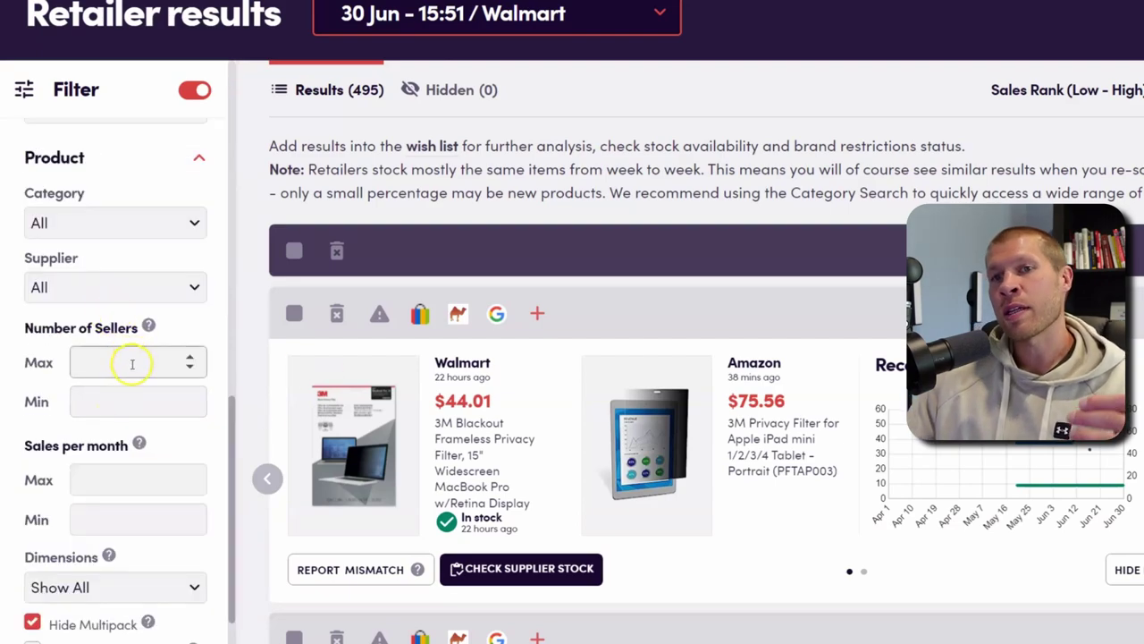
pyautogui.scroll(-6, 129, 354)
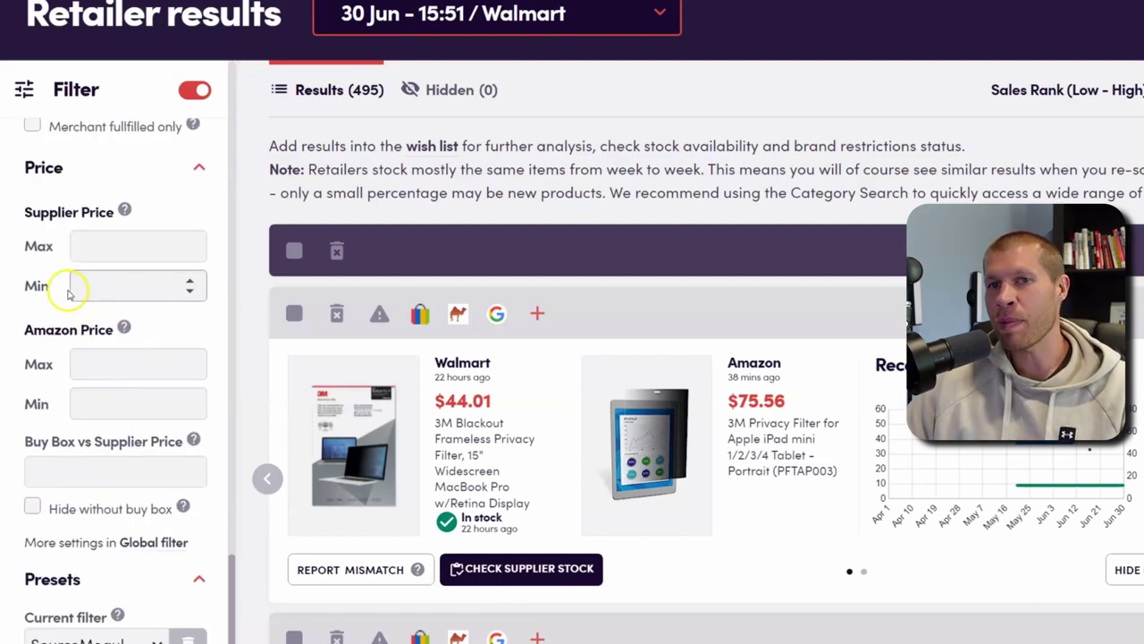
pyautogui.scroll(-2, 53, 320)
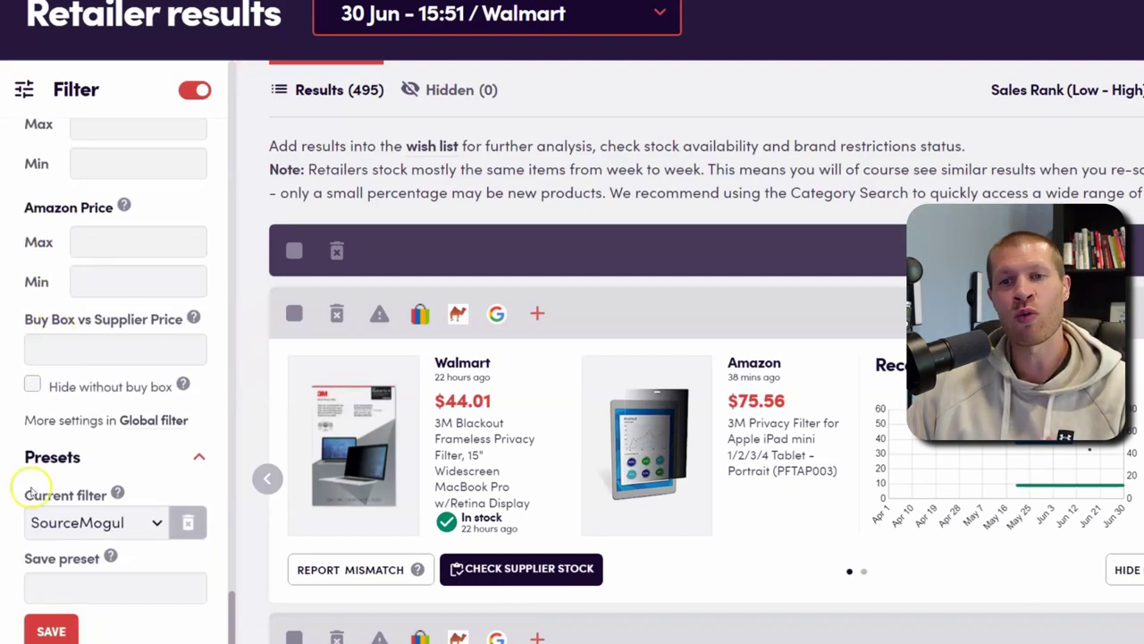
pyautogui.scroll(4, 133, 590)
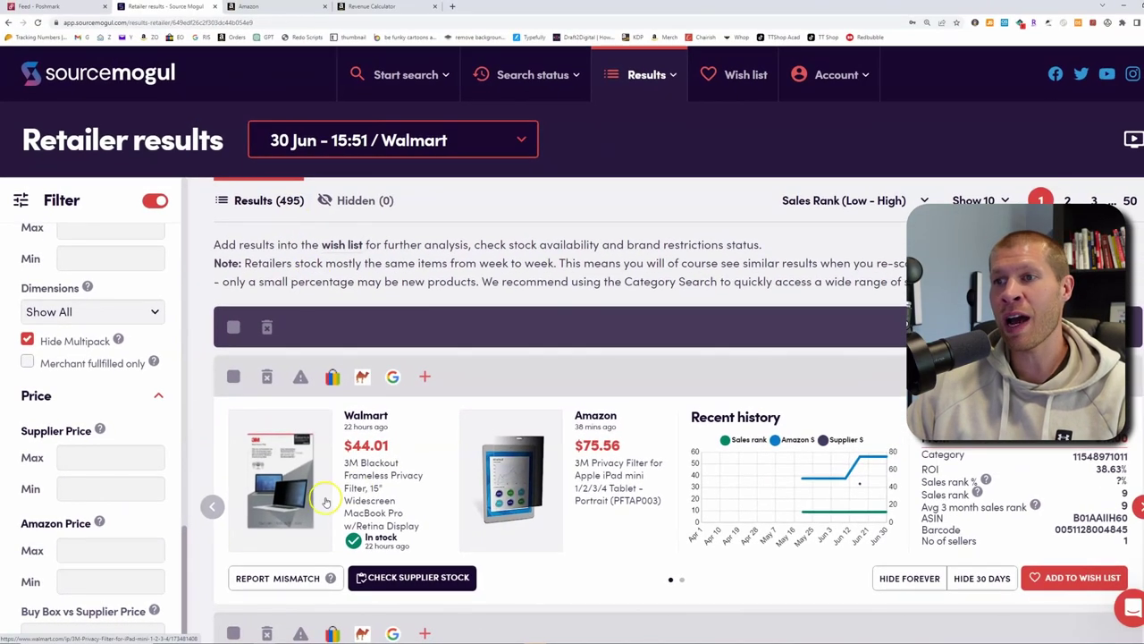
pyautogui.scroll(-4, 478, 452)
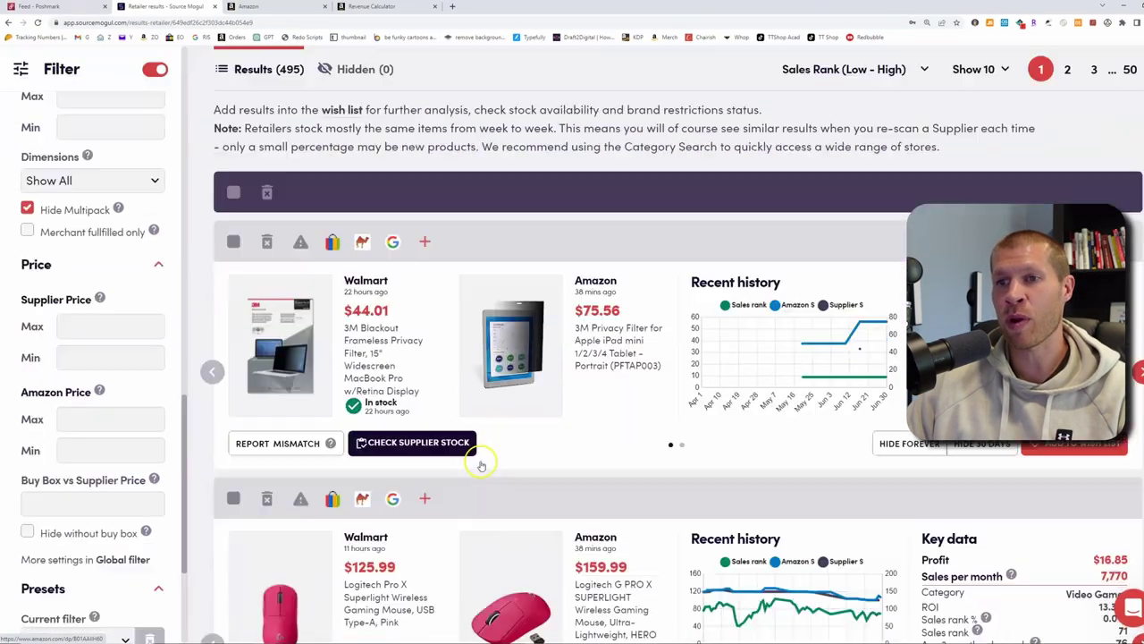
pyautogui.scroll(-1, 480, 456)
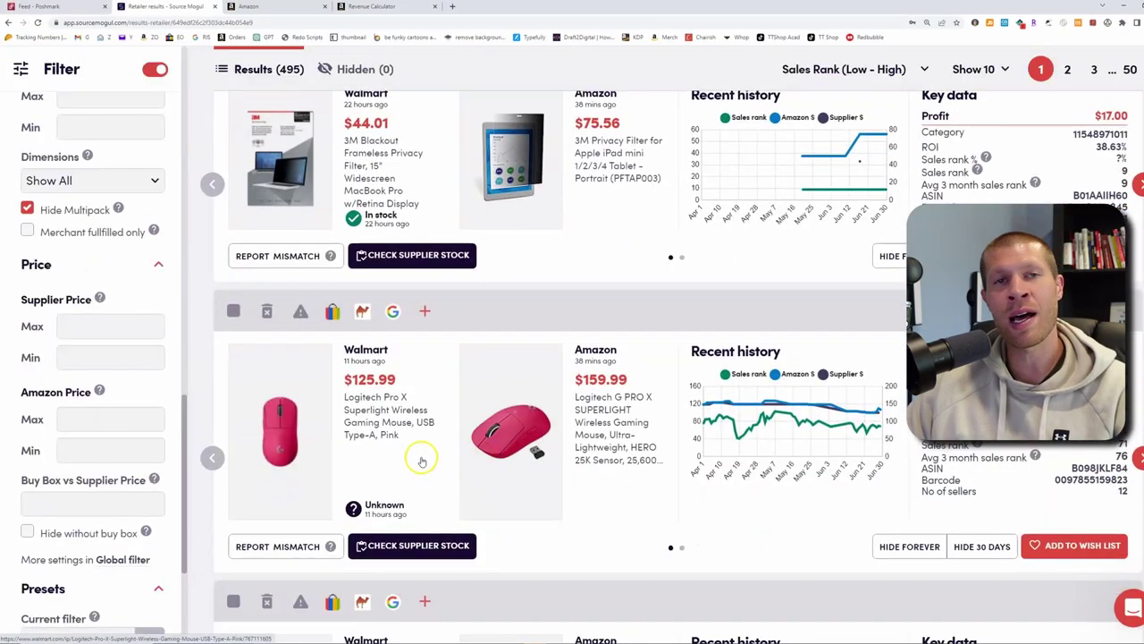
pyautogui.scroll(5, 394, 447)
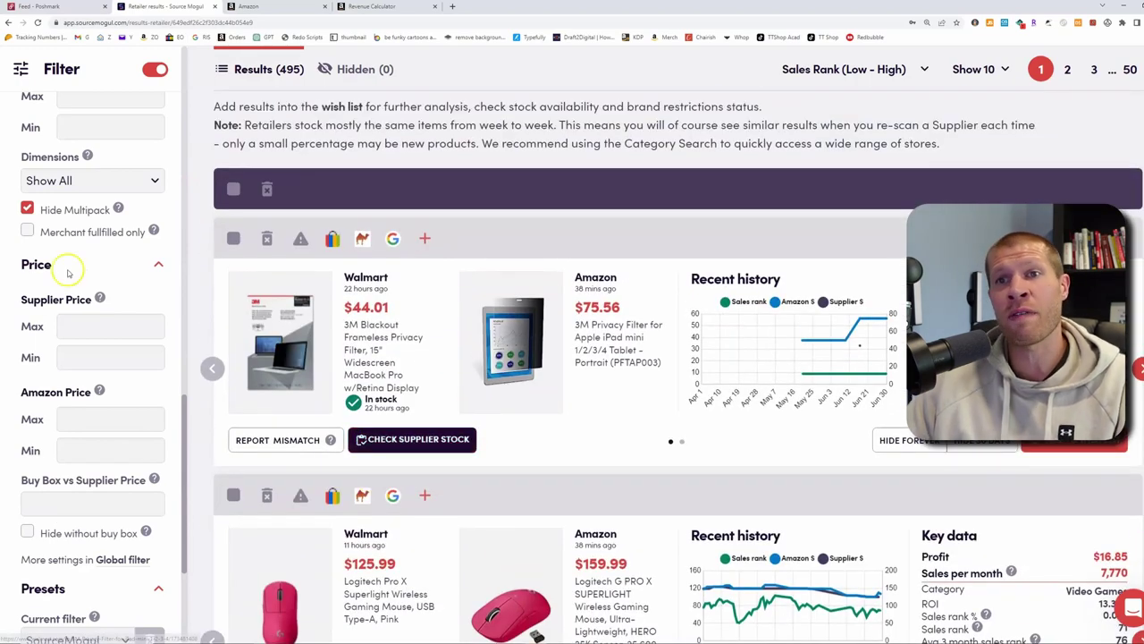
pyautogui.scroll(5, 61, 286)
pyautogui.scroll(10, 60, 295)
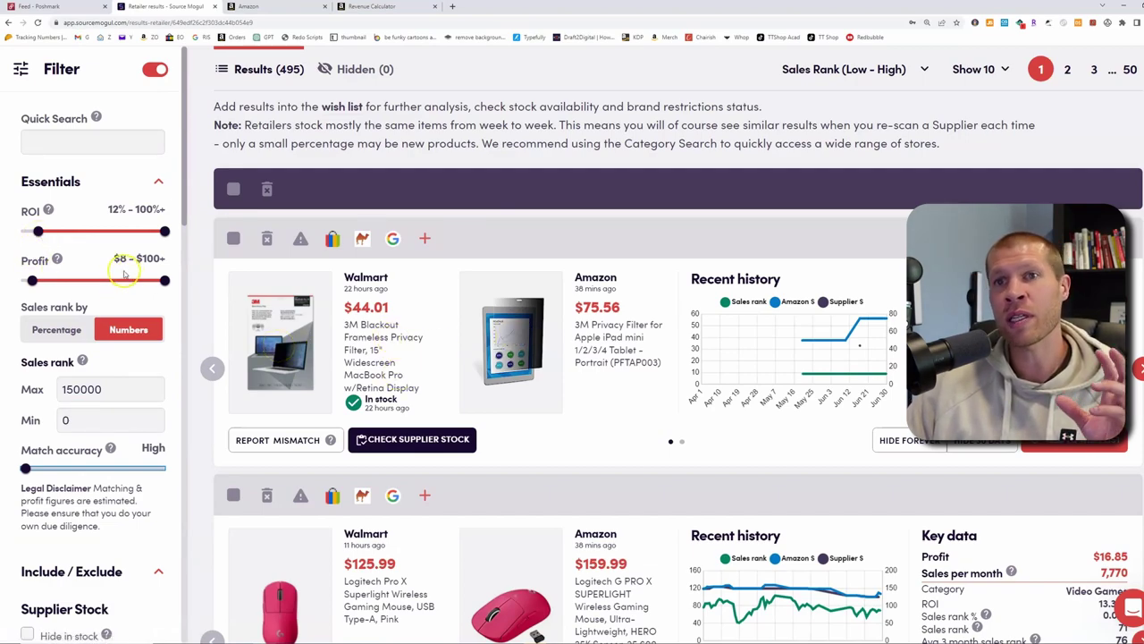
# - Set the minimum profit filter to $10 and the minimum ROI filter to 16%
pyautogui.click(32, 280)
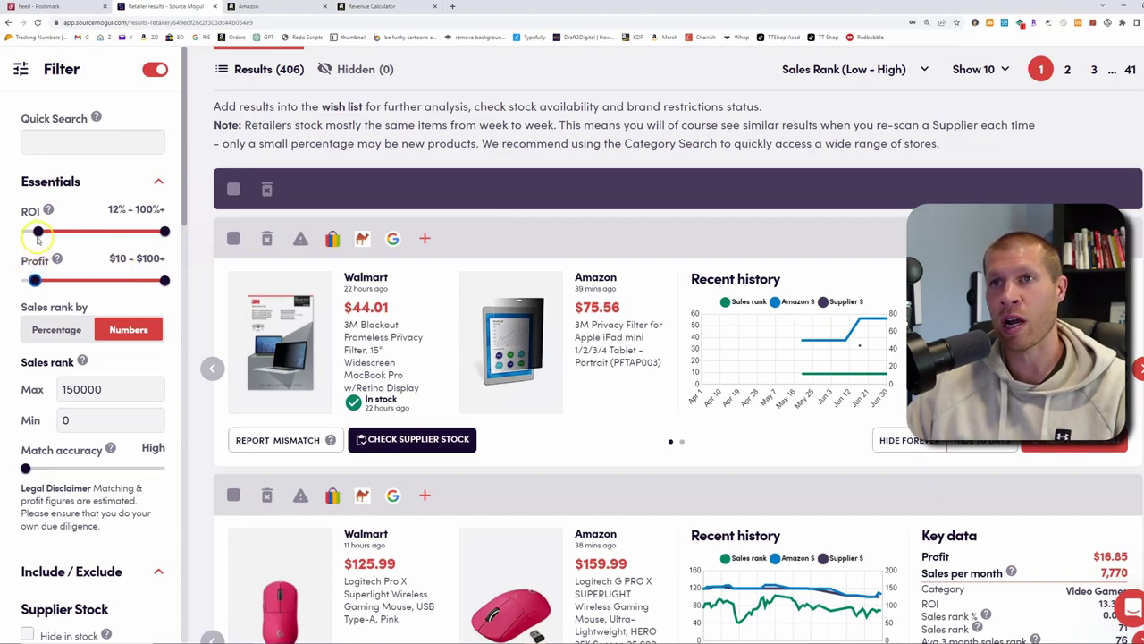
pyautogui.moveTo(37, 235); pyautogui.dragTo(43, 234)
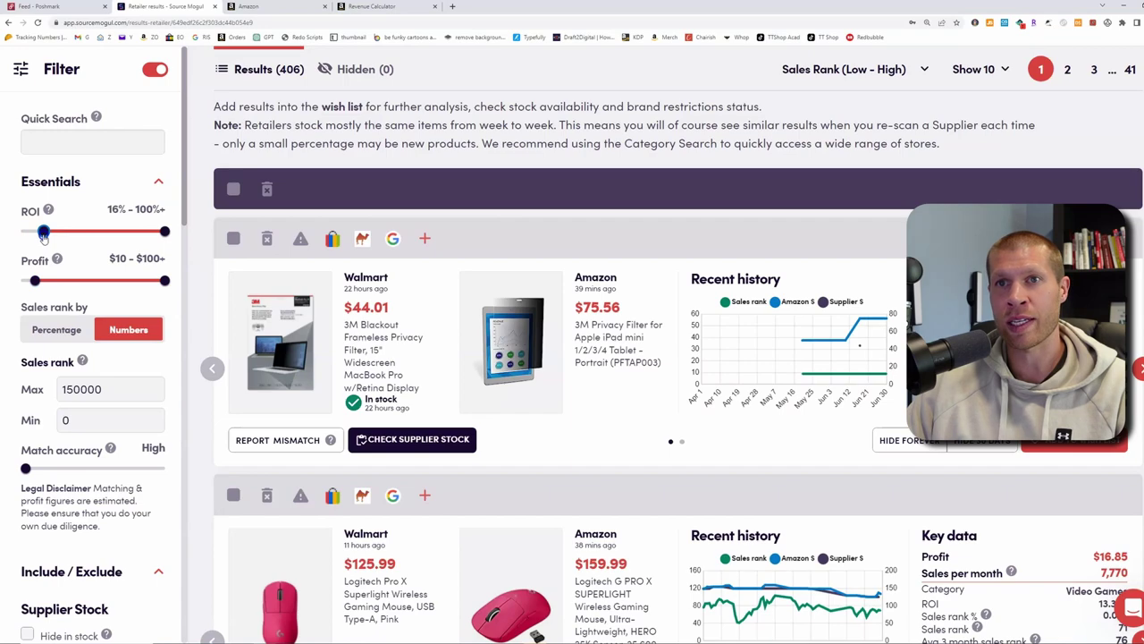
# - Set the maximum sales rank filter to 100000 and apply it to the Walmart results
pyautogui.click(70, 389)
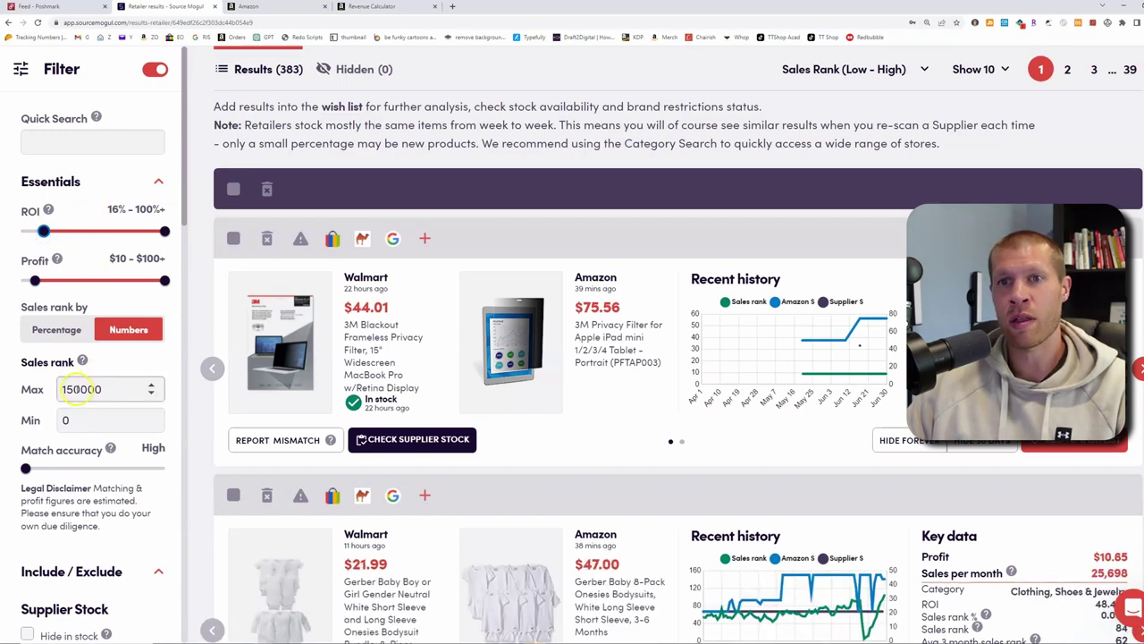
pyautogui.press('BackSpace')
pyautogui.write('0')
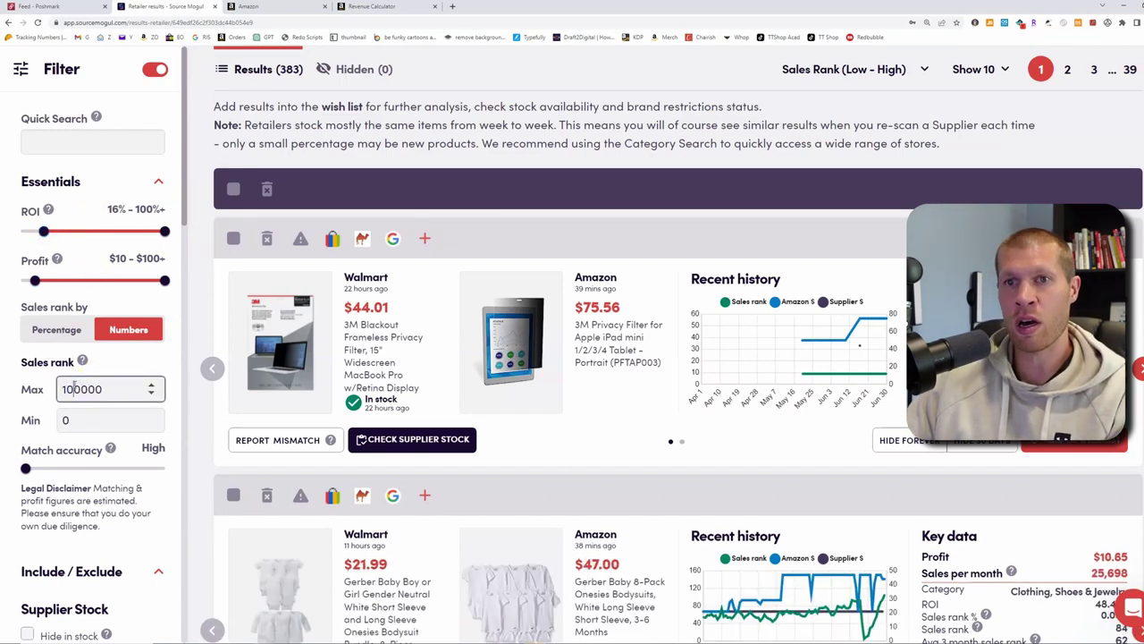
pyautogui.click(136, 365)
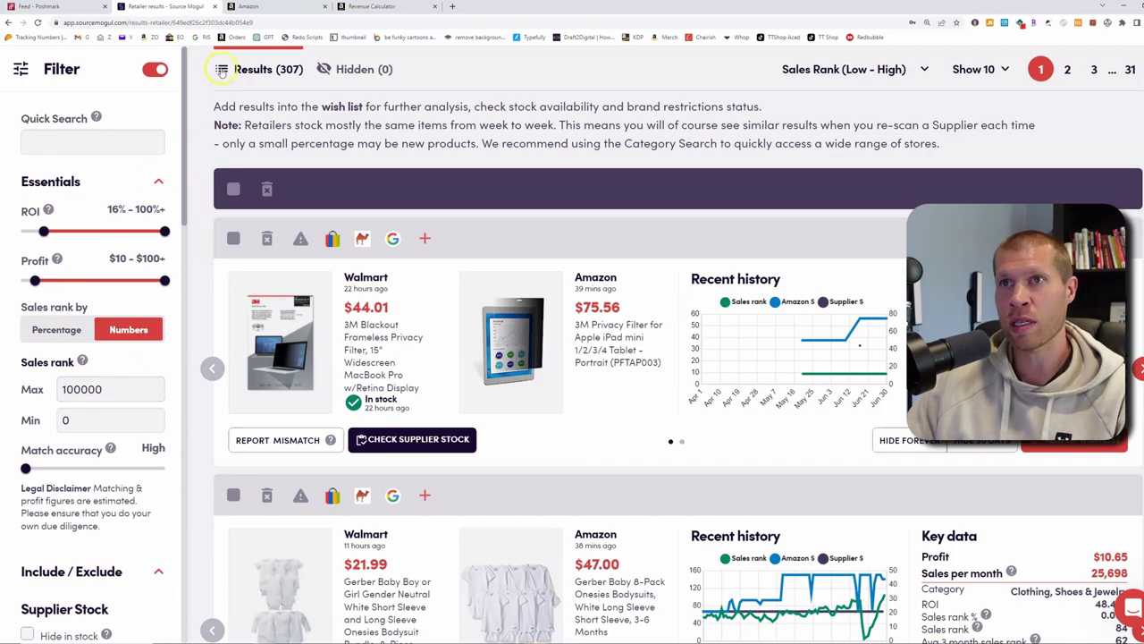
# - Close the Walmart and Amazon pages of the 3M privacy filter and return to the filtered results
pyautogui.scroll(-3, 89, 358)
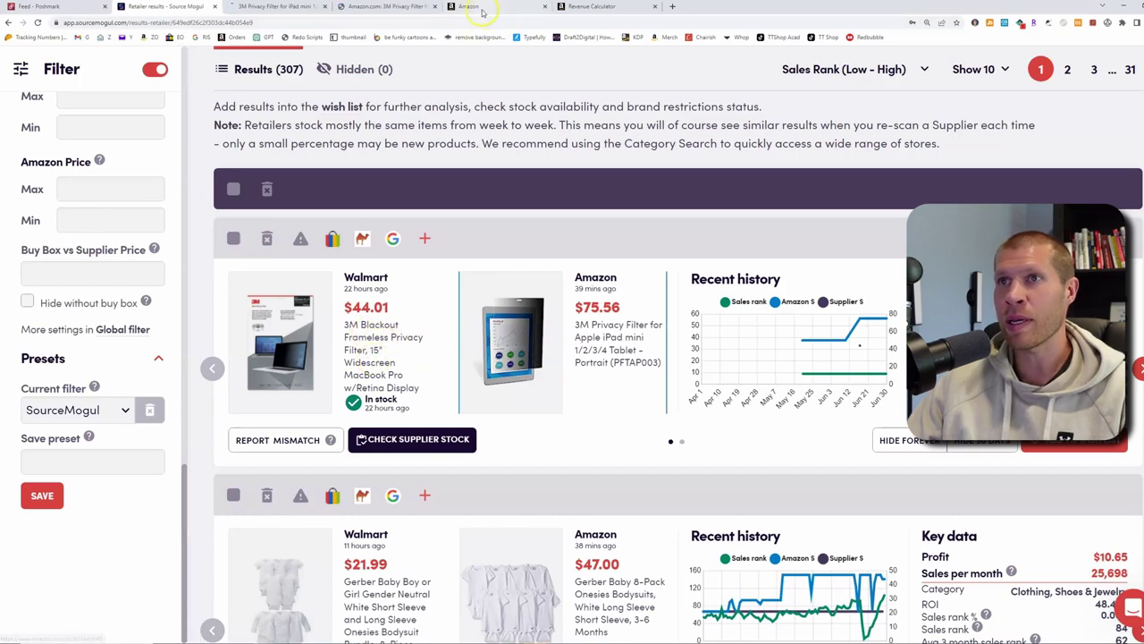
pyautogui.click(325, 8)
pyautogui.click(325, 7)
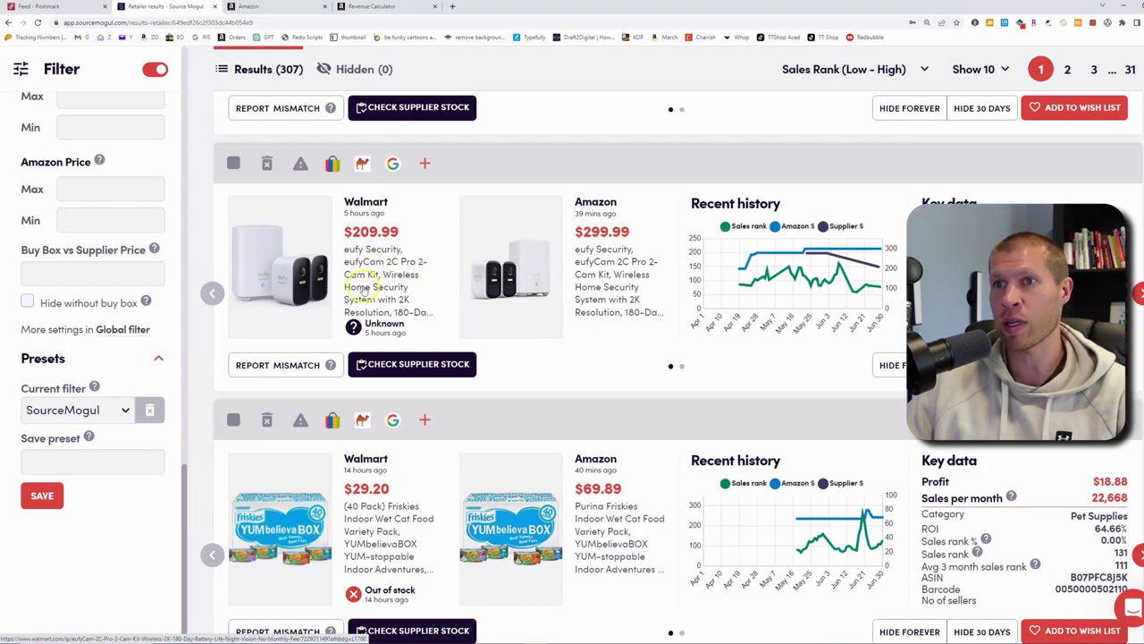
# - Open the Walmart and Amazon listings of the eufyCam 2C Pro 2-Cam Kit and view their prices
pyautogui.rightClick(290, 260)
pyautogui.click(322, 262)
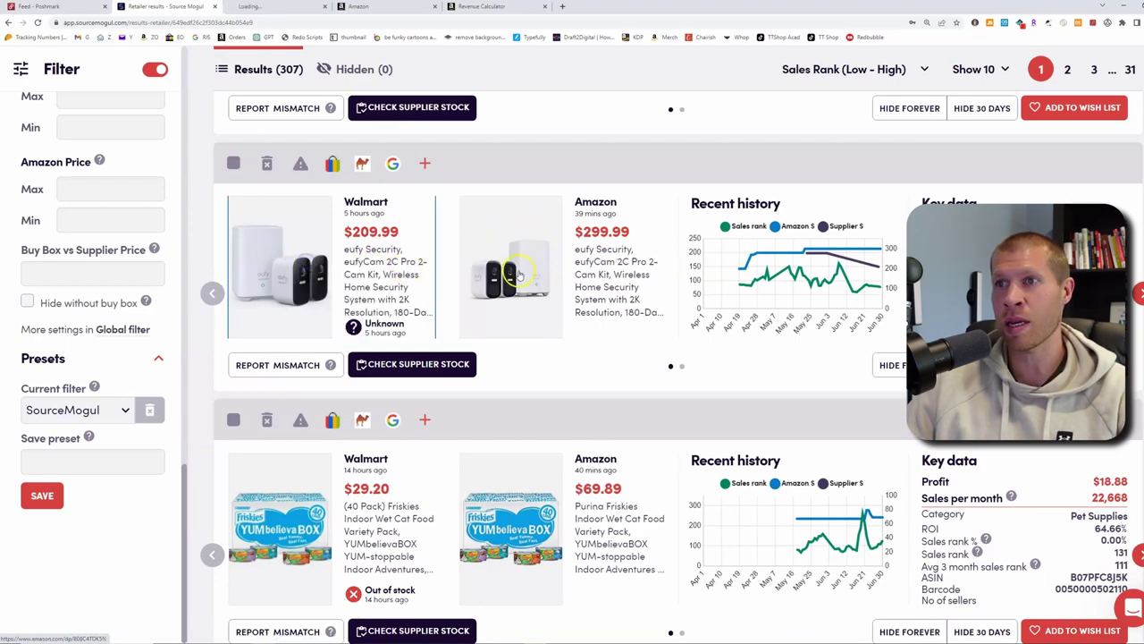
pyautogui.click(275, 7)
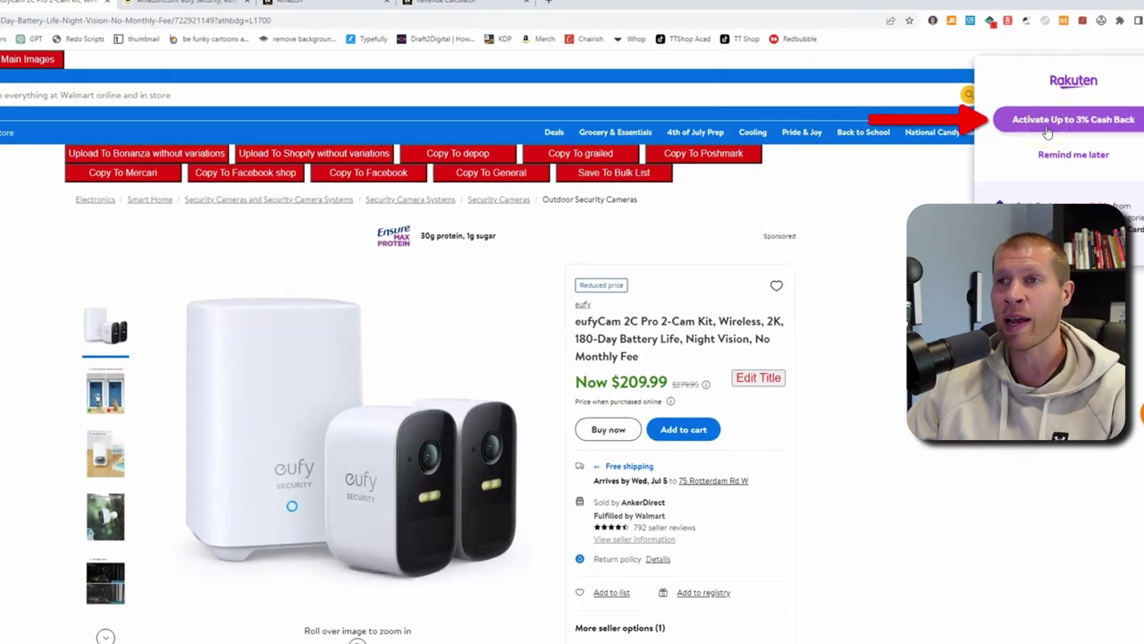
pyautogui.click(179, 1)
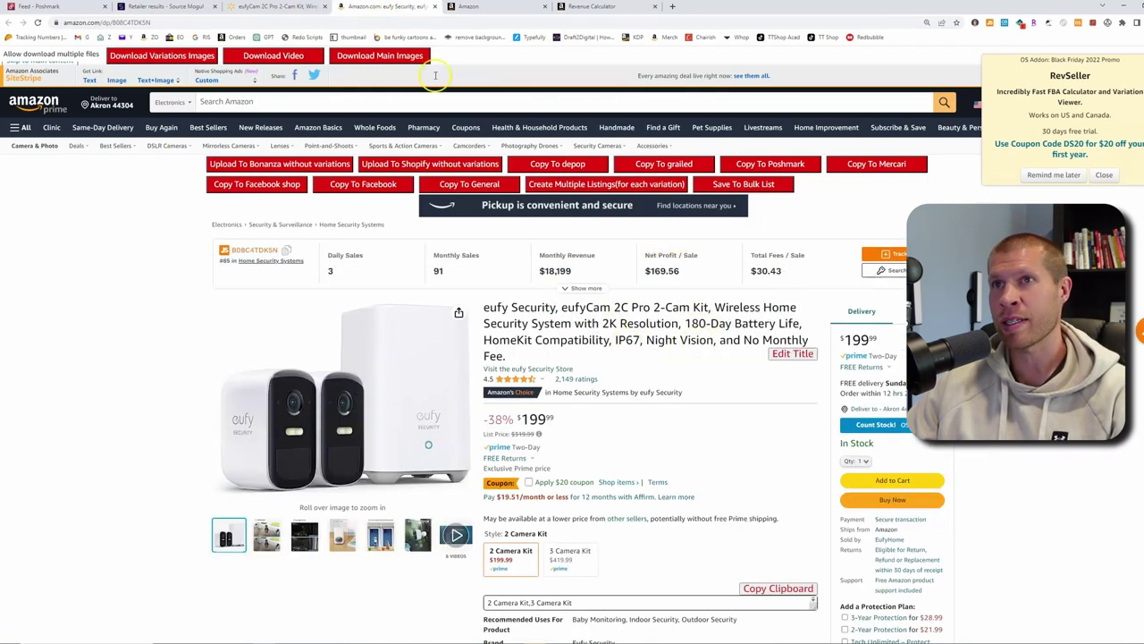
pyautogui.click(268, 7)
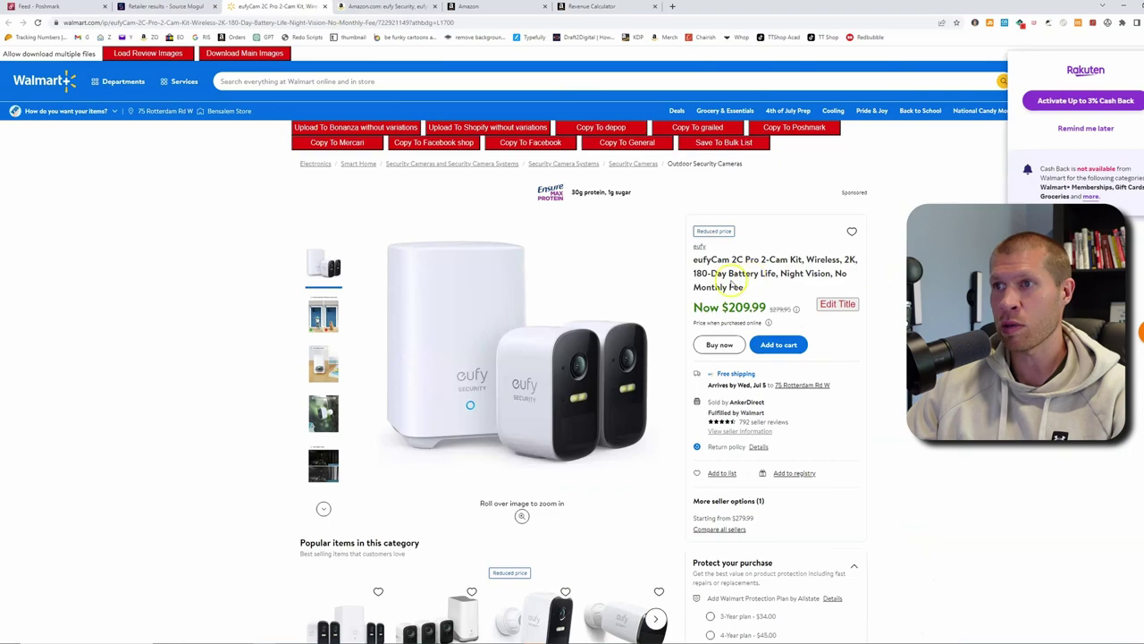
# - Check the eufy kit's included items in the Walmart product details and compare the offer with its Amazon listing
pyautogui.scroll(-6, 773, 277)
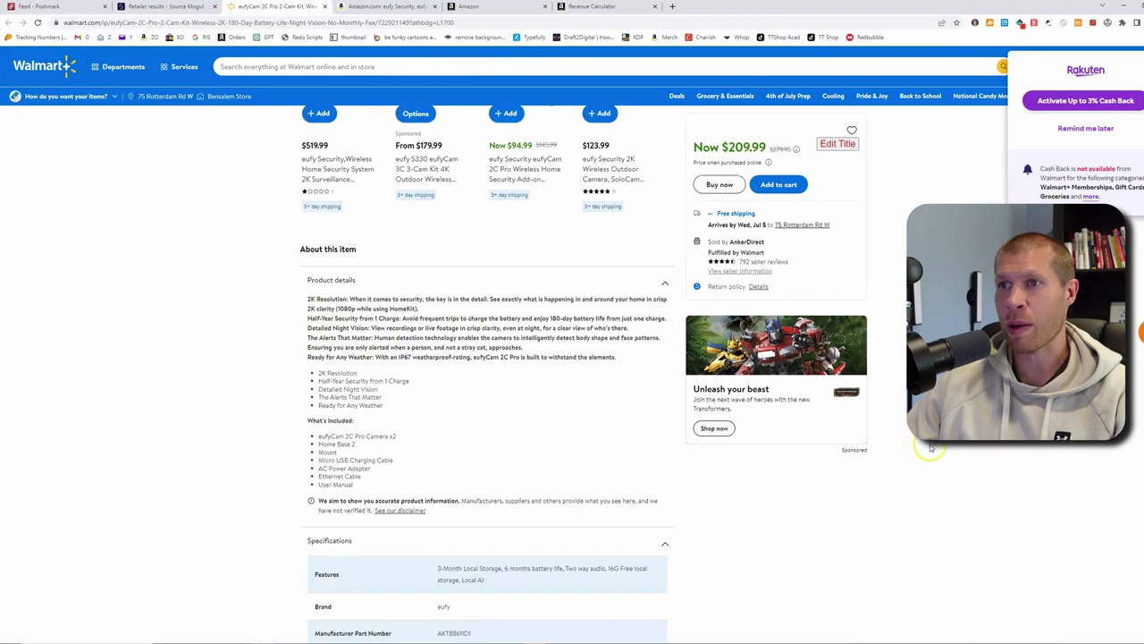
pyautogui.scroll(4, 930, 450)
pyautogui.hotkey('ctrl', 'Tab')
pyautogui.hotkey('ctrl', 'shift', 'Tab')
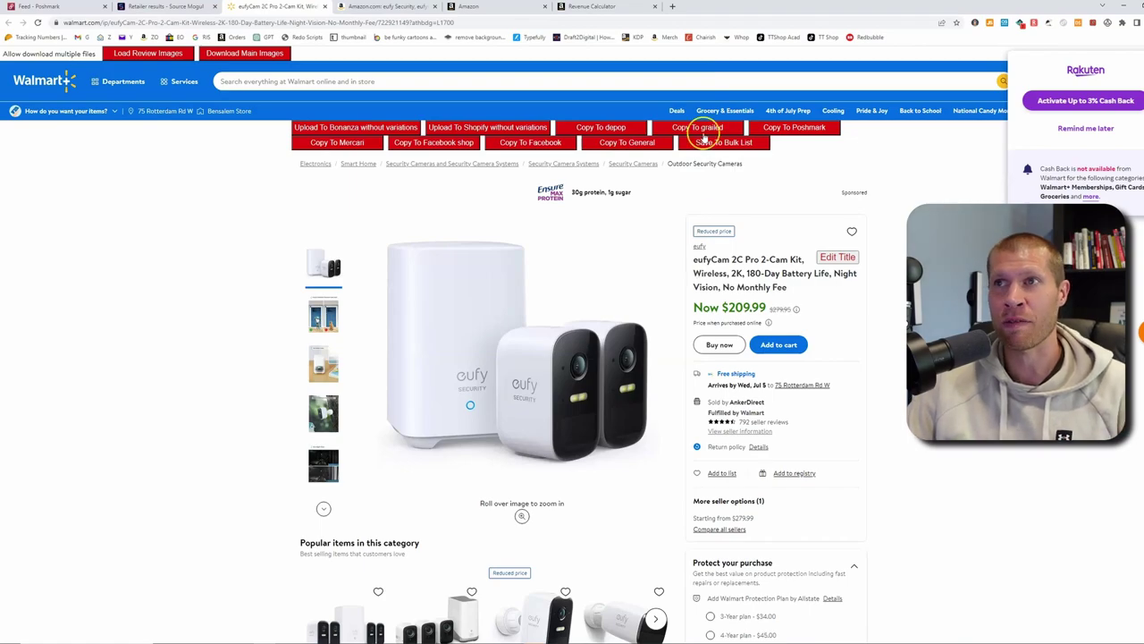
pyautogui.click(373, 7)
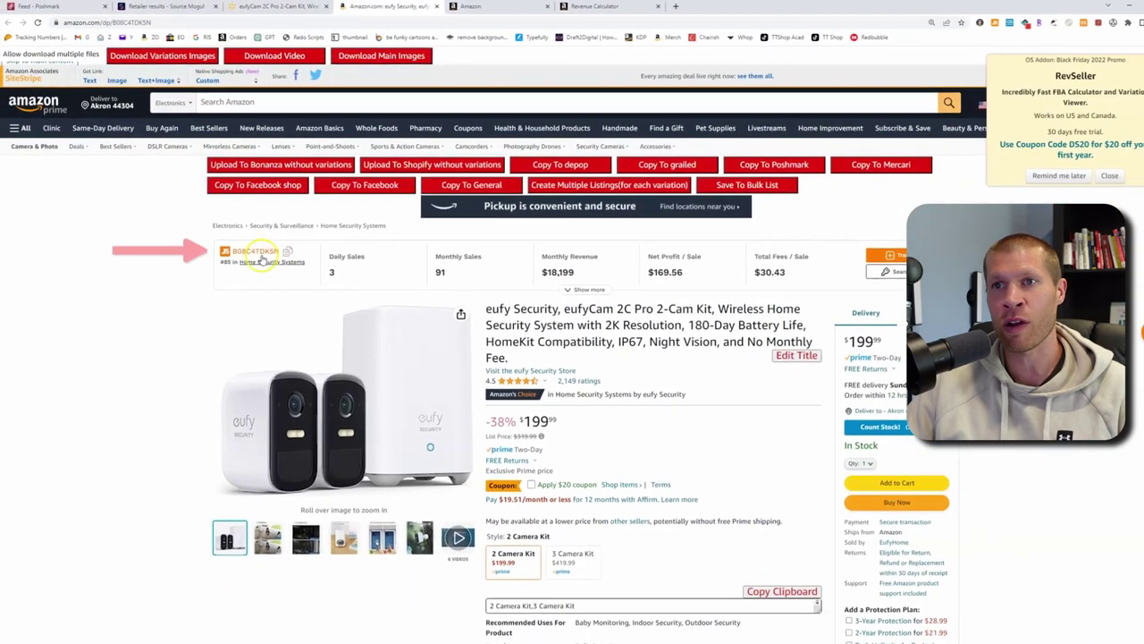
# - Copy the ASIN from the additional product information on the eufy kit's Amazon listing
pyautogui.scroll(-3, 282, 344)
pyautogui.scroll(-15, 223, 286)
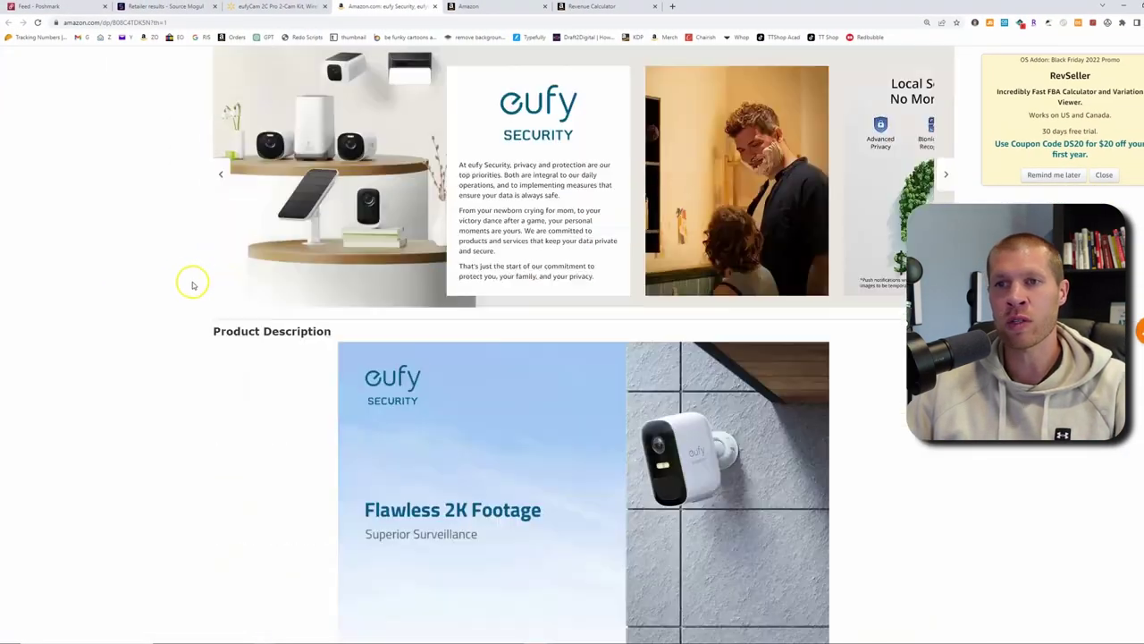
pyautogui.scroll(-15, 170, 282)
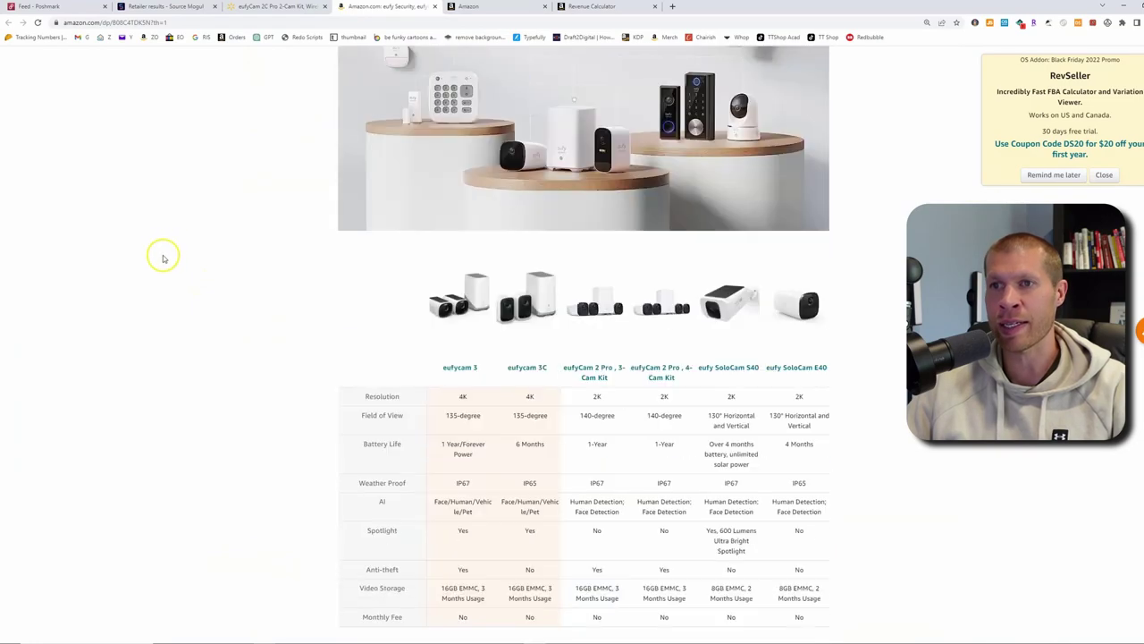
pyautogui.scroll(-3, 192, 234)
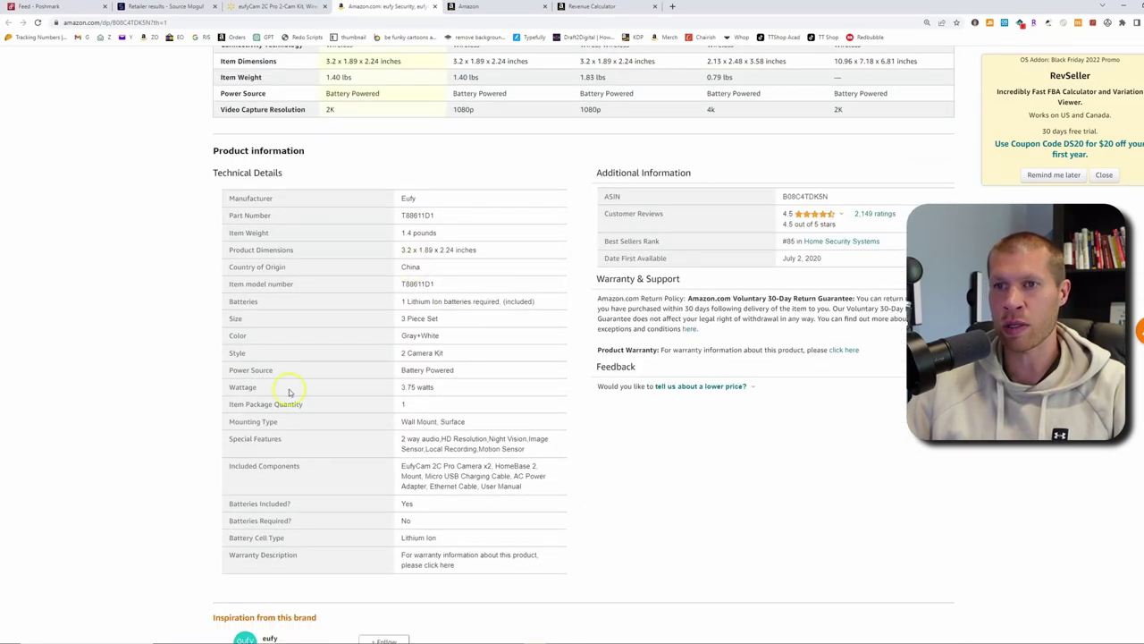
pyautogui.moveTo(213, 172); pyautogui.dragTo(840, 301)
pyautogui.doubleClick(804, 196)
pyautogui.hotkey('ctrl', 'c')
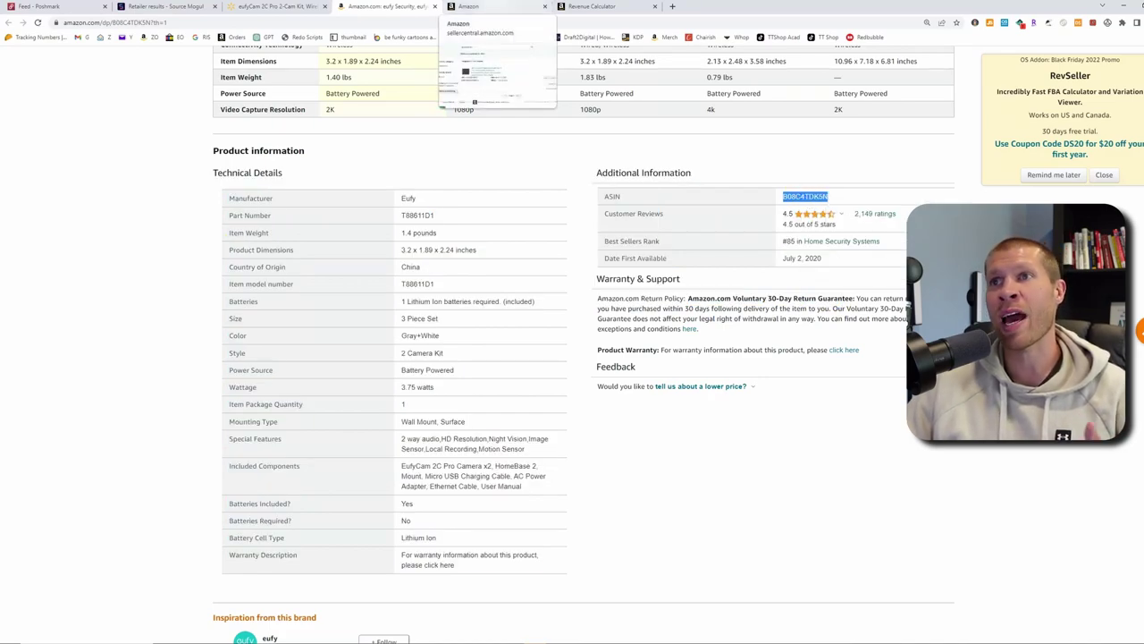
# - Switch to Amazon Seller Central and search the product catalog for the ASIN B08C4TDK5N
pyautogui.click(469, 6)
pyautogui.moveTo(367, 94); pyautogui.dragTo(202, 104)
pyautogui.hotkey('ctrl', 'v')
pyautogui.press('Return')
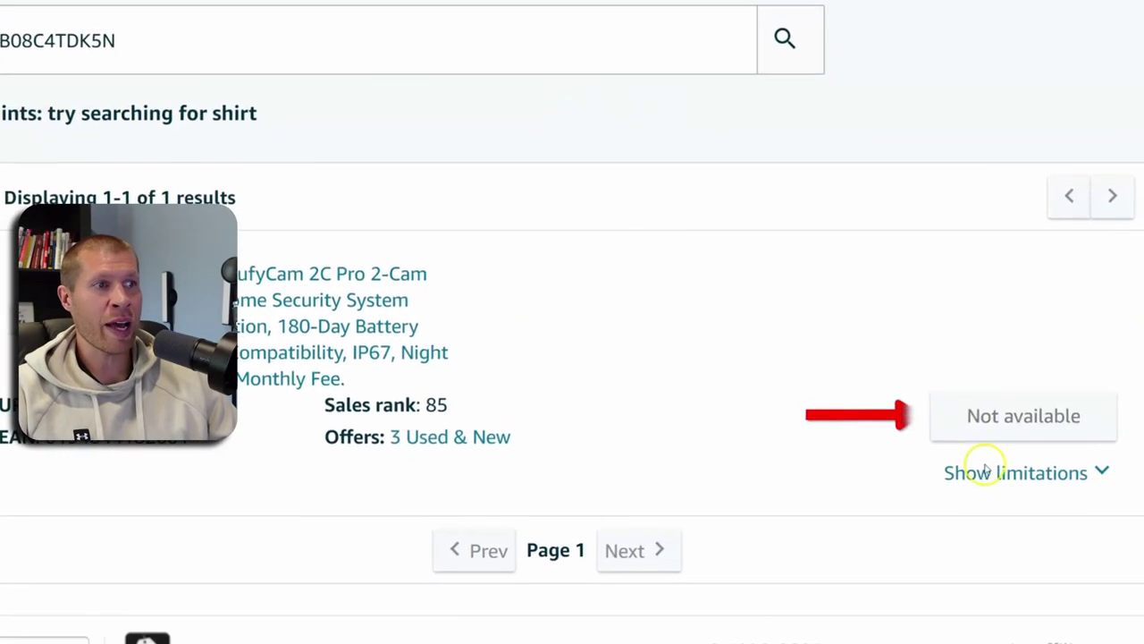
# - Show the eufy kit's listing limitations, and close its Walmart and Amazon product pages
pyautogui.click(1007, 473)
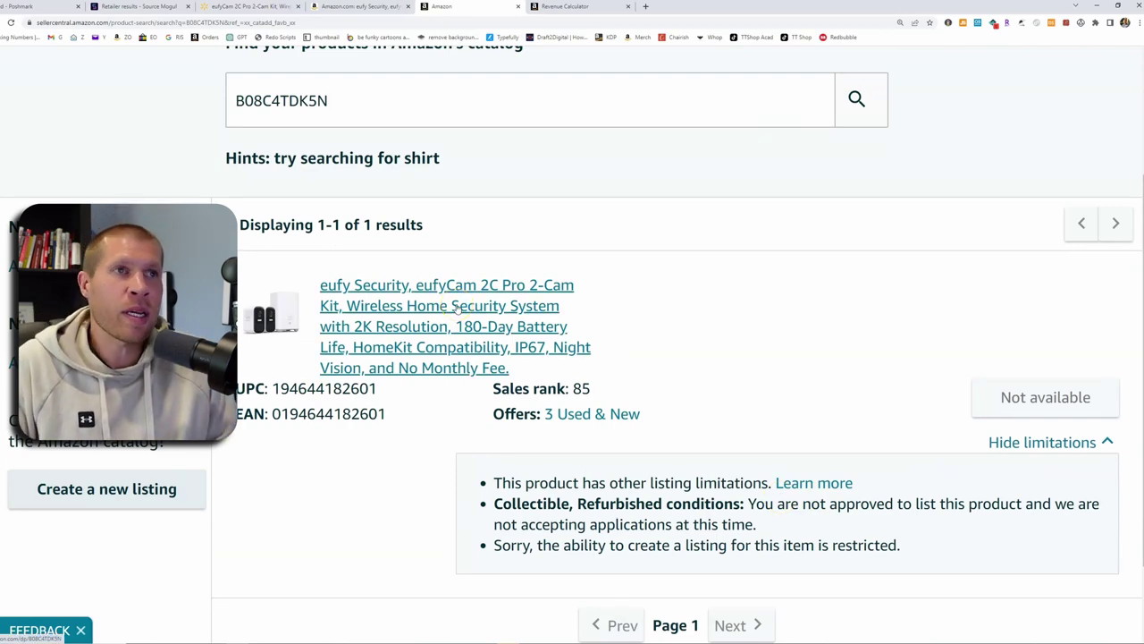
pyautogui.click(297, 6)
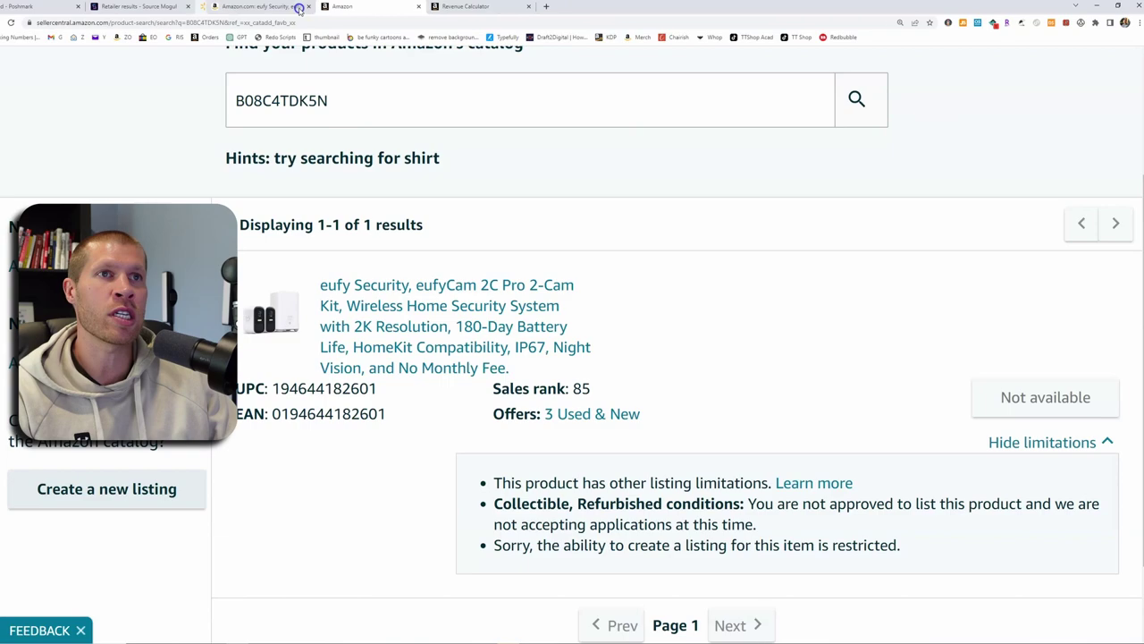
pyautogui.click(298, 6)
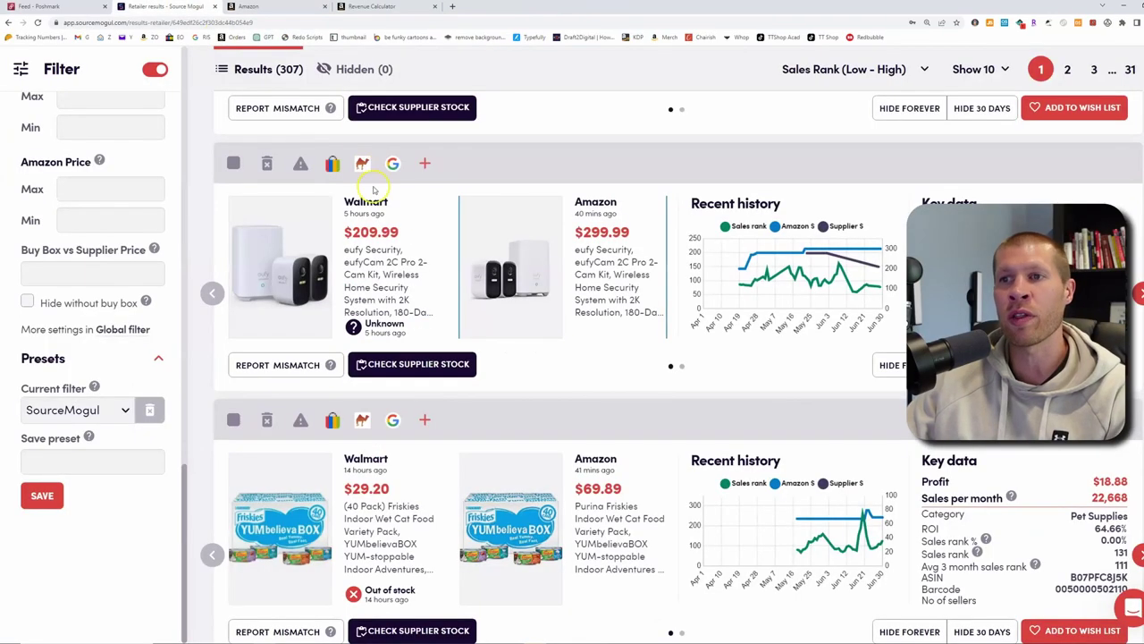
# - Open the Walmart and Amazon listings of the Friskies YUMbelievaBOX 40-pack in new tabs
pyautogui.scroll(-5, 376, 214)
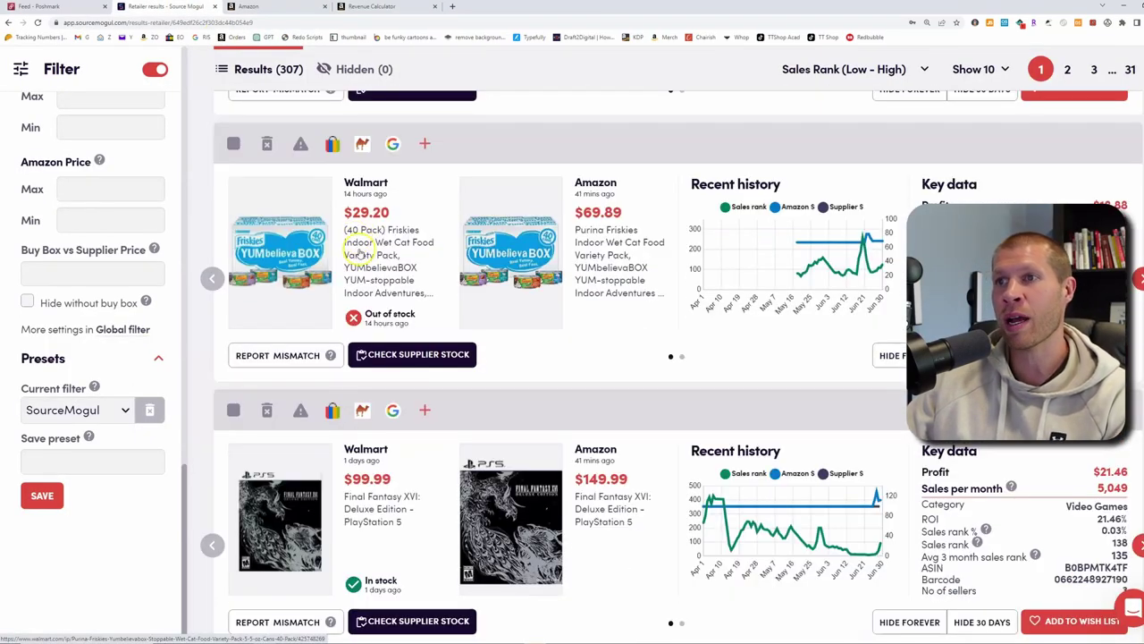
pyautogui.rightClick(309, 247)
pyautogui.click(340, 251)
pyautogui.rightClick(529, 265)
pyautogui.click(561, 265)
# - Compare the Friskies pack size, flavors and availability between the Walmart and Amazon listings, and close both pages
pyautogui.click(277, 6)
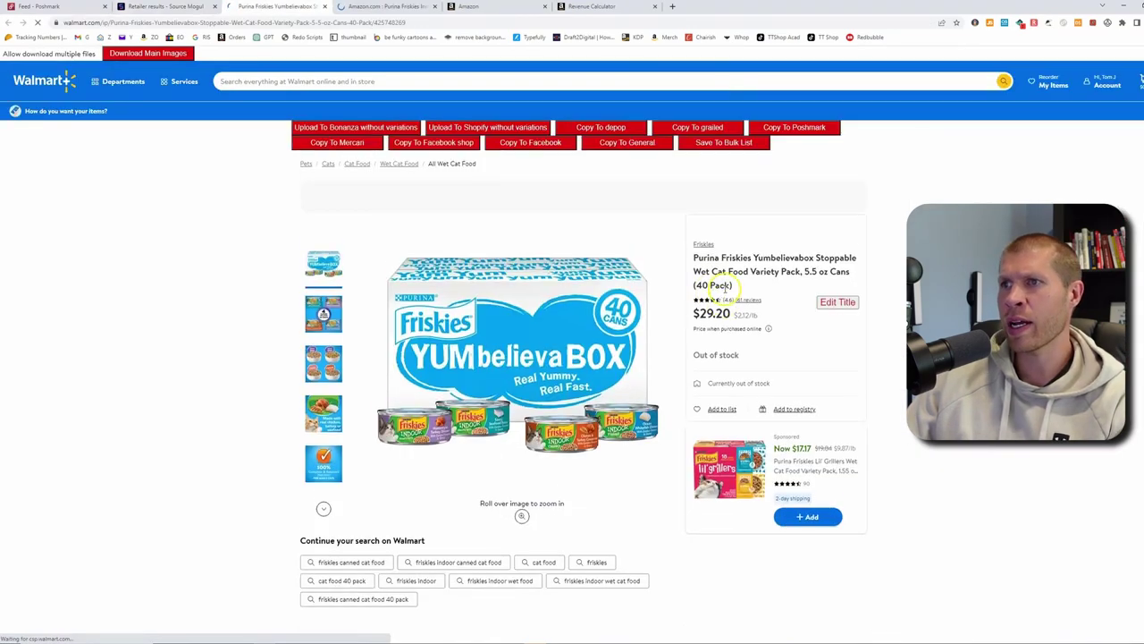
pyautogui.click(387, 6)
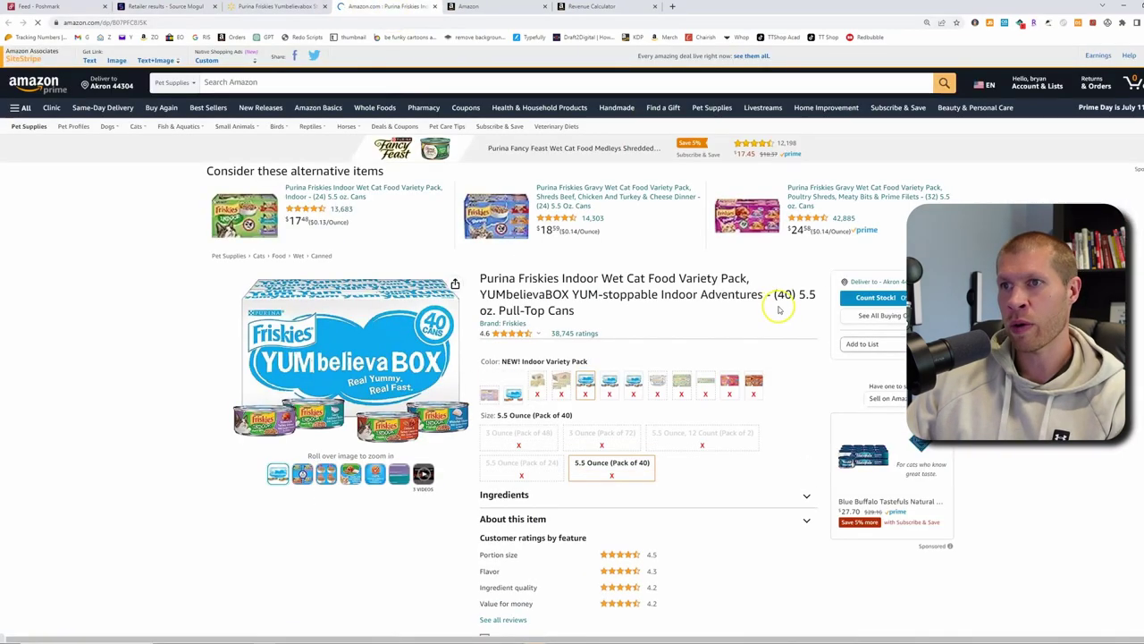
pyautogui.hotkey('ctrl', 'shift', 'Tab')
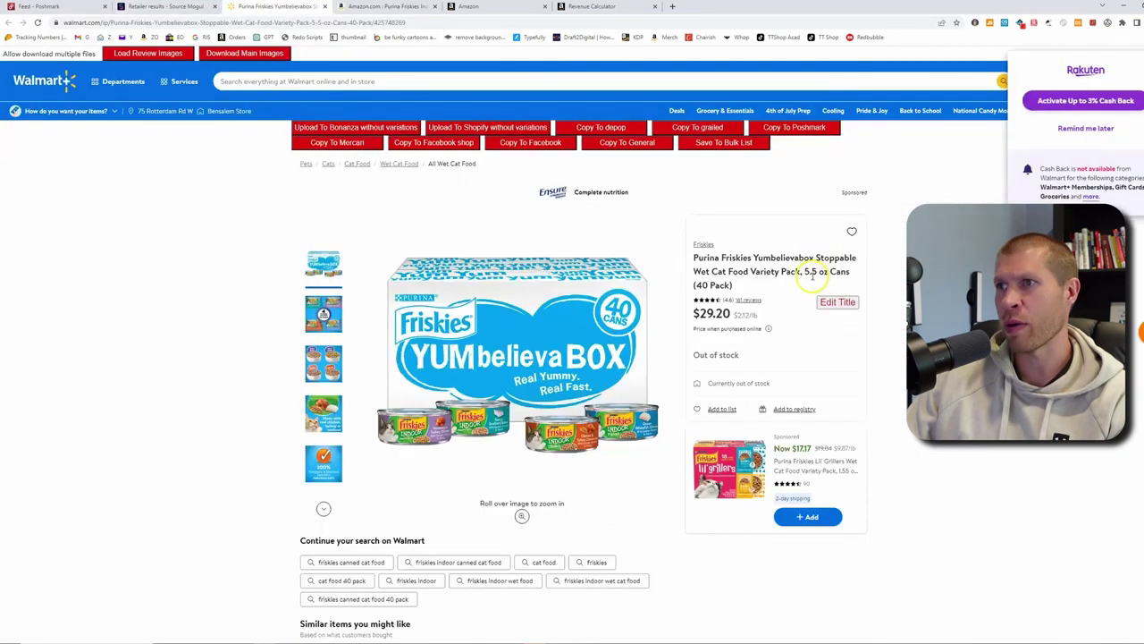
pyautogui.scroll(-1, 439, 363)
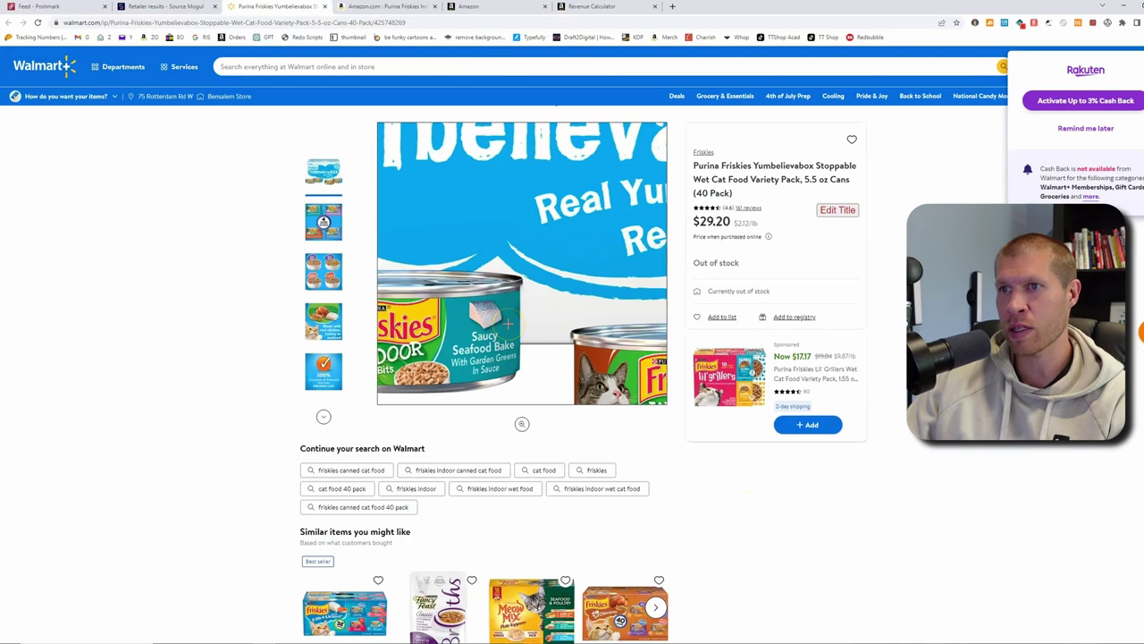
pyautogui.hotkey('ctrl', 'Tab')
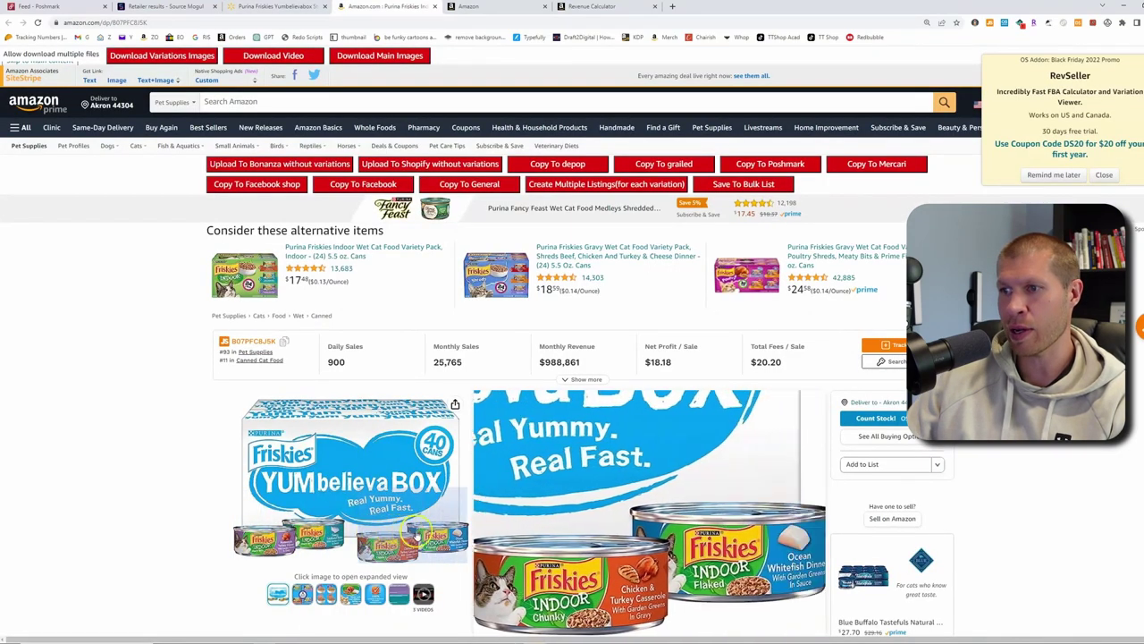
pyautogui.hotkey('ctrl', 'shift', 'Tab')
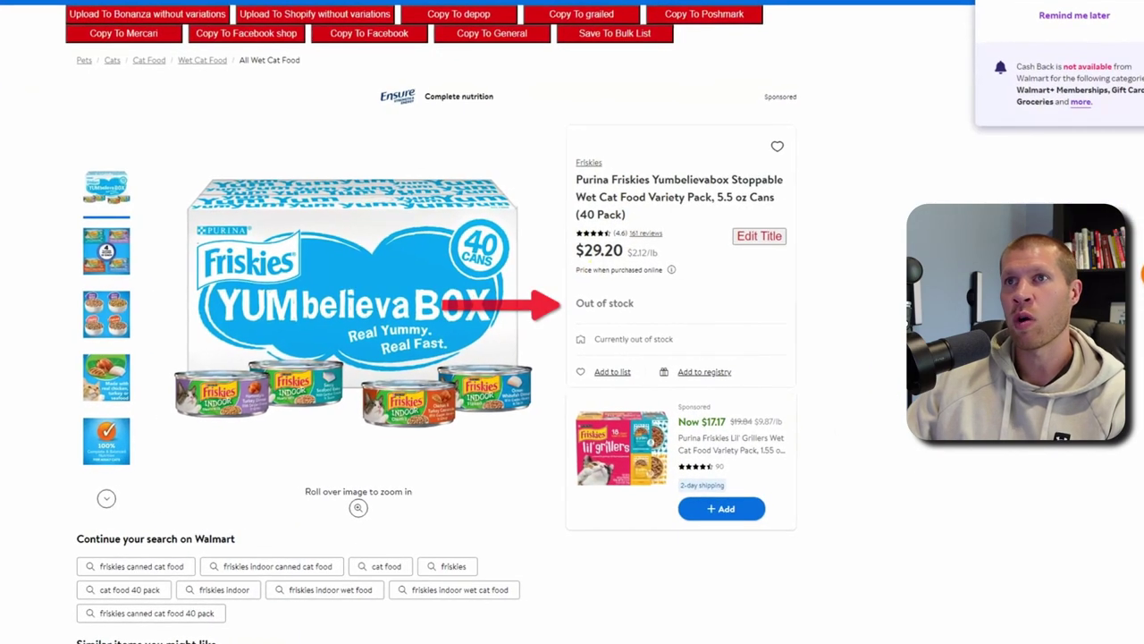
pyautogui.click(327, 7)
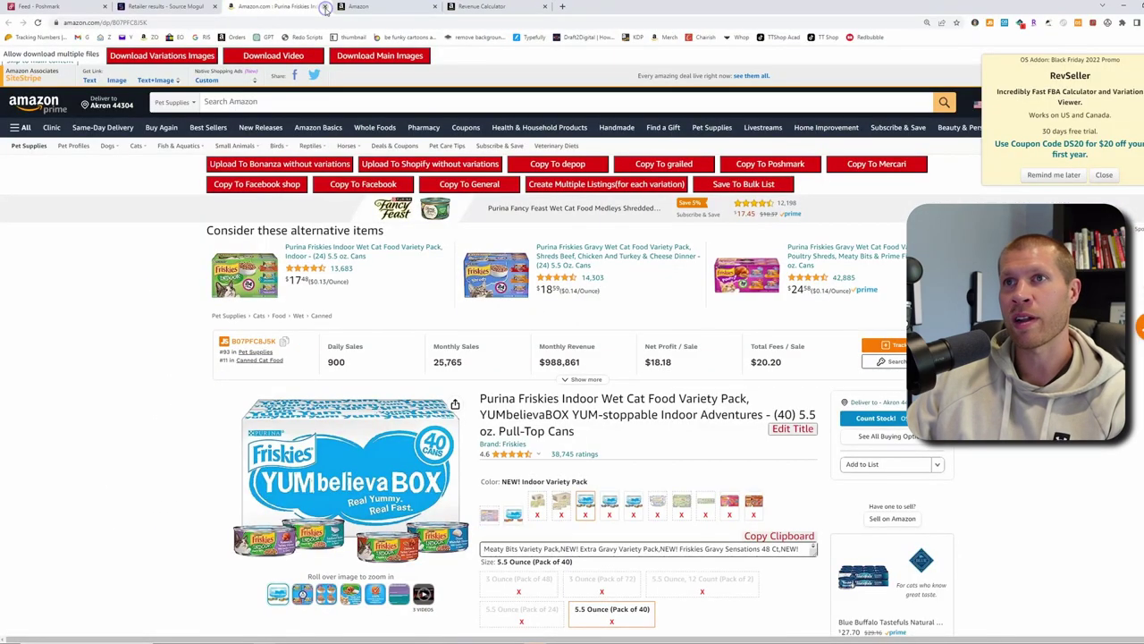
pyautogui.click(326, 7)
# - Open the Walmart and Amazon listings of Final Fantasy XVI: Deluxe Edition for PlayStation 5
pyautogui.scroll(-5, 380, 219)
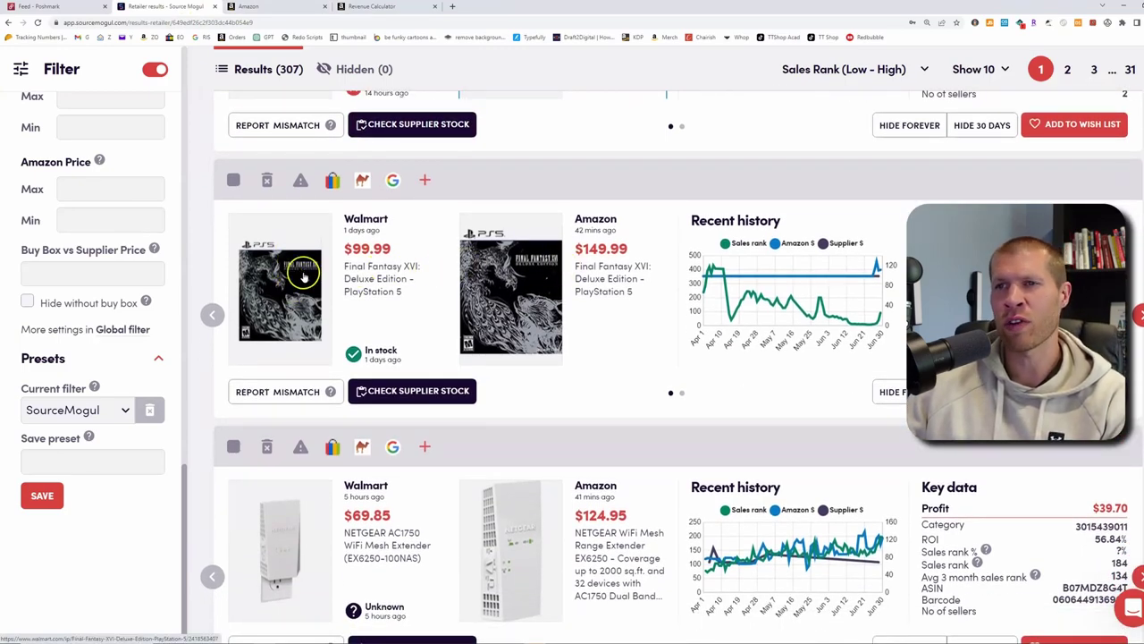
pyautogui.click(301, 284)
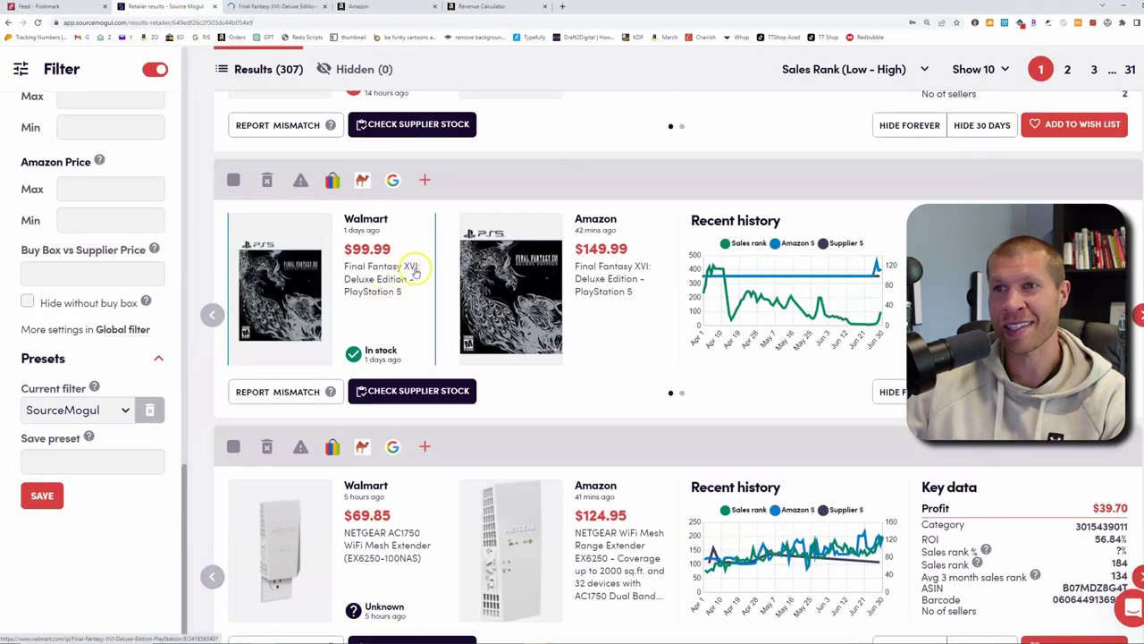
pyautogui.click(481, 301)
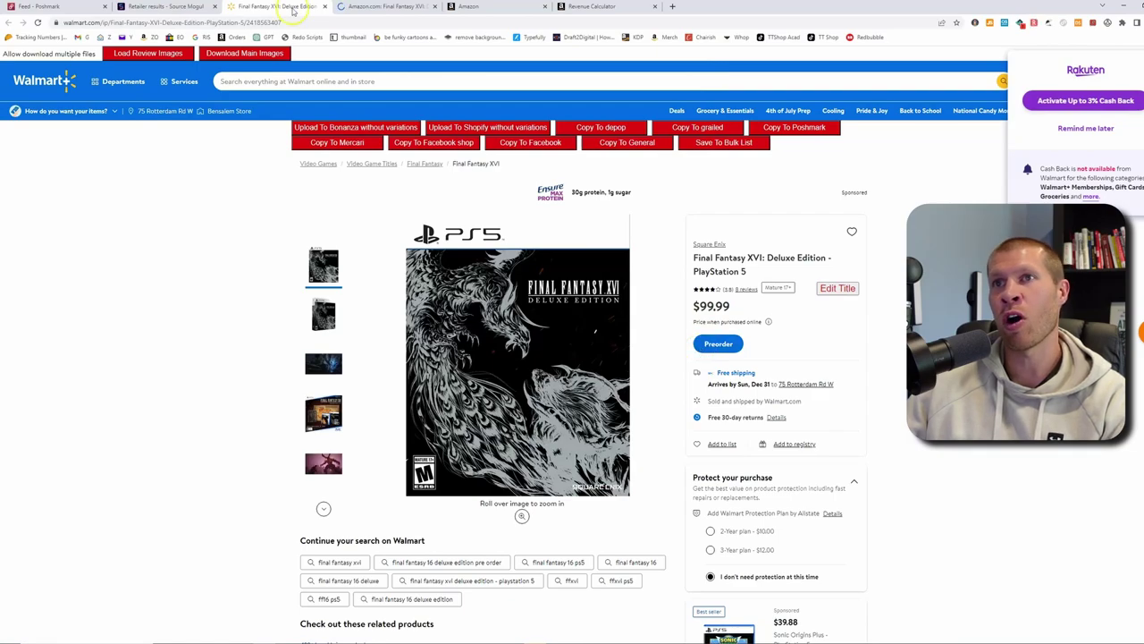
# - Close both Final Fantasy XVI listings and return to the retailer results
pyautogui.click(325, 7)
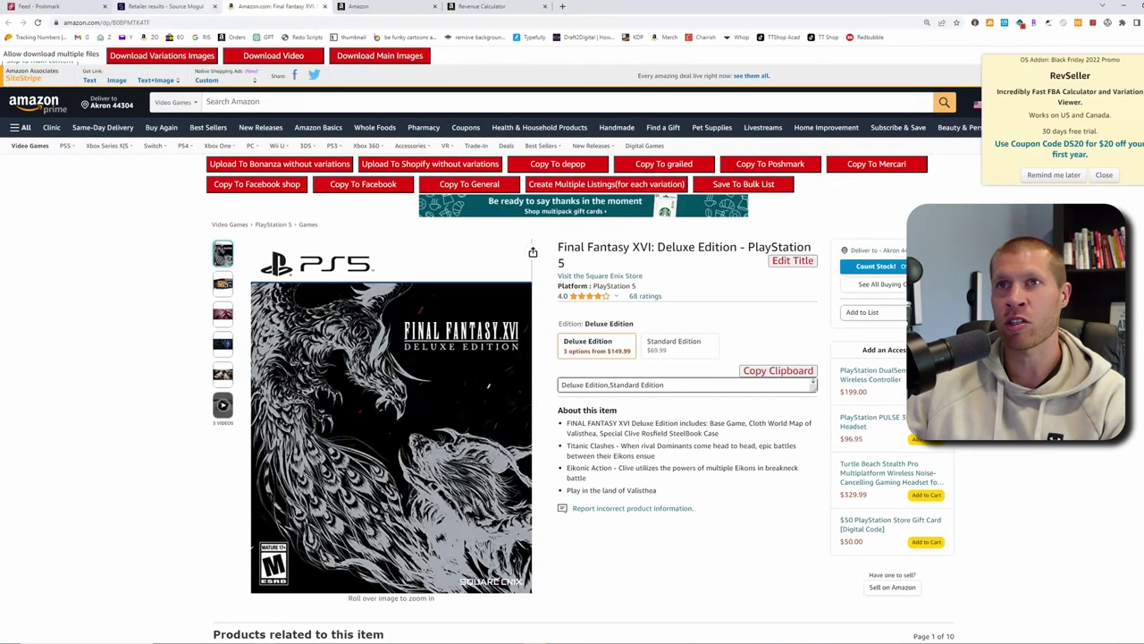
pyautogui.click(326, 7)
pyautogui.click(195, 5)
# - Open the ASUS Prime Z390-A motherboard's Walmart and Amazon listings in new tabs and view the Walmart page
pyautogui.scroll(-6, 310, 250)
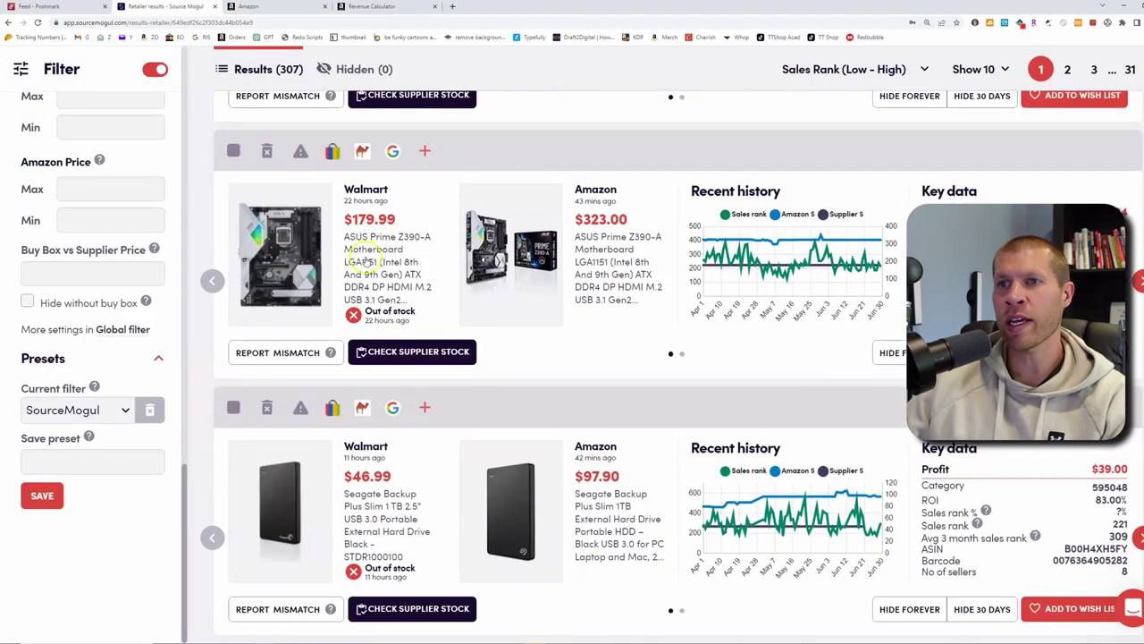
pyautogui.keyDown('ctrl'); pyautogui.click(311, 250); pyautogui.keyUp('ctrl')
pyautogui.rightClick(524, 246)
pyautogui.click(545, 256)
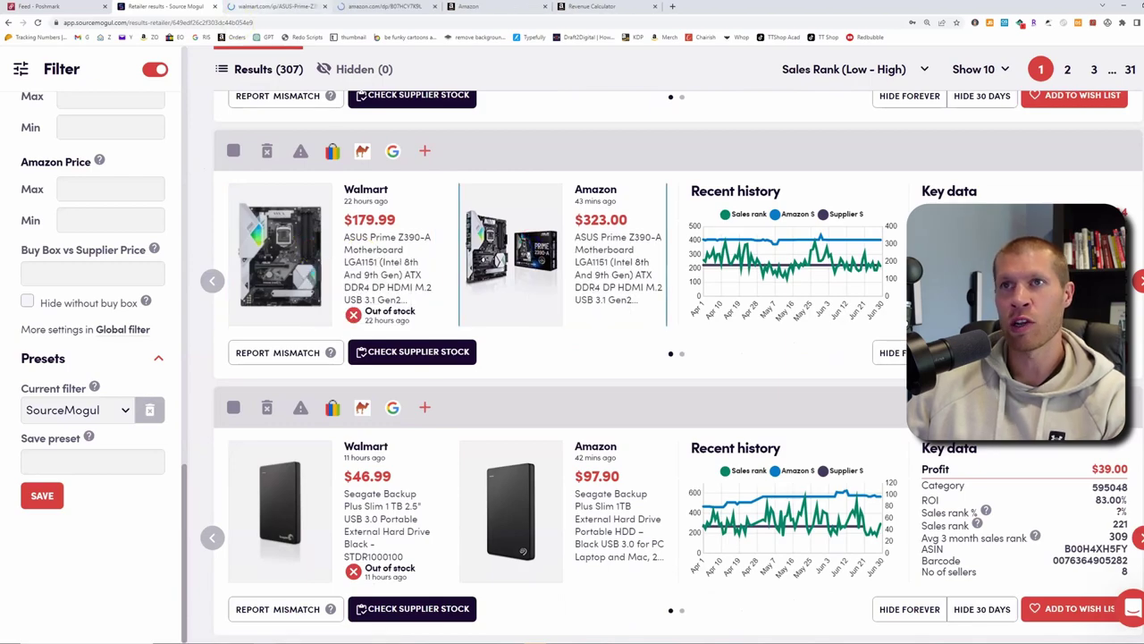
pyautogui.click(279, 7)
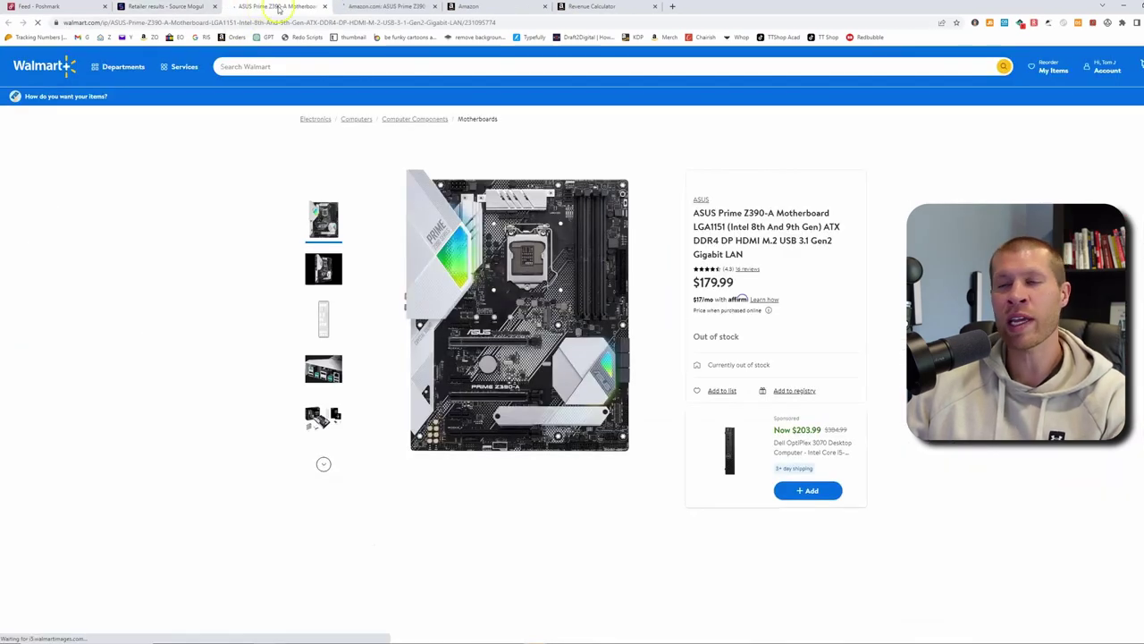
# - Close the ASUS motherboard listings and open the Walmart and Amazon listings of the Seagate Backup Plus Slim 1TB drive from the retailer results
pyautogui.click(326, 7)
pyautogui.scroll(-3, 411, 246)
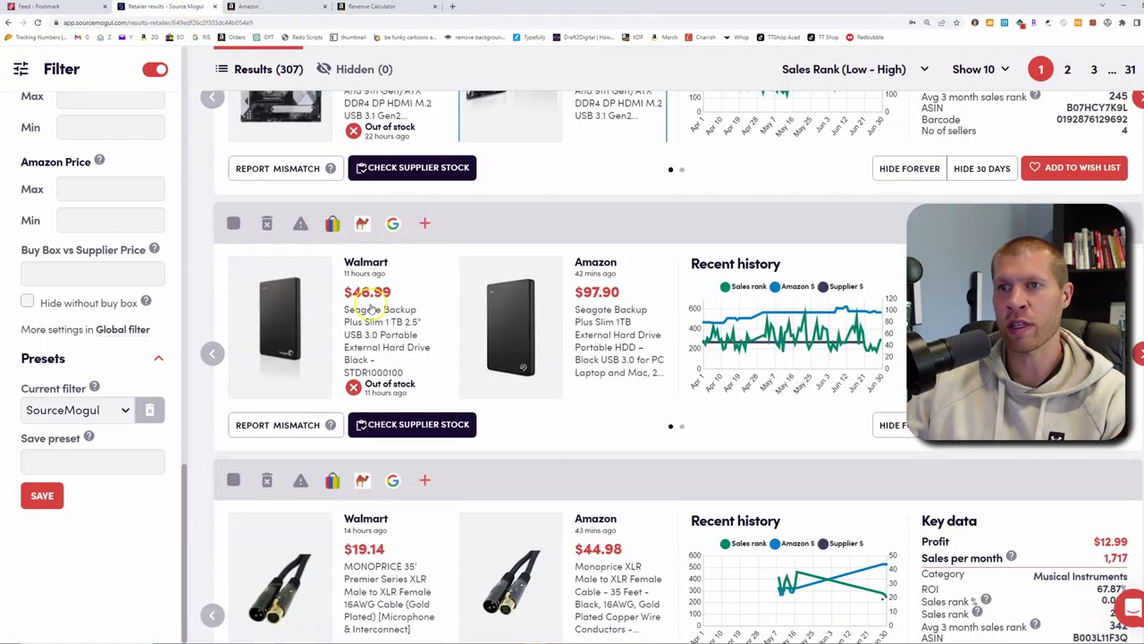
pyautogui.rightClick(573, 224)
pyautogui.click(609, 230)
pyautogui.click(270, 7)
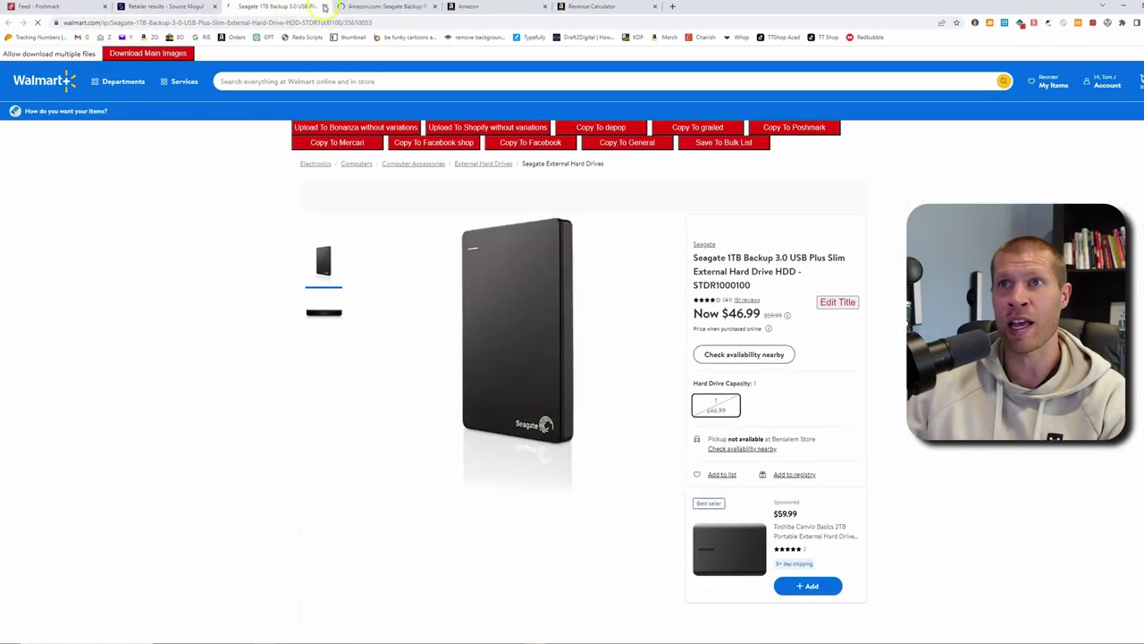
# - Close both Seagate listings and open the Geeni LUX 800 3-pack's Walmart and Amazon listings from page 2 of the retailer results
pyautogui.click(326, 6)
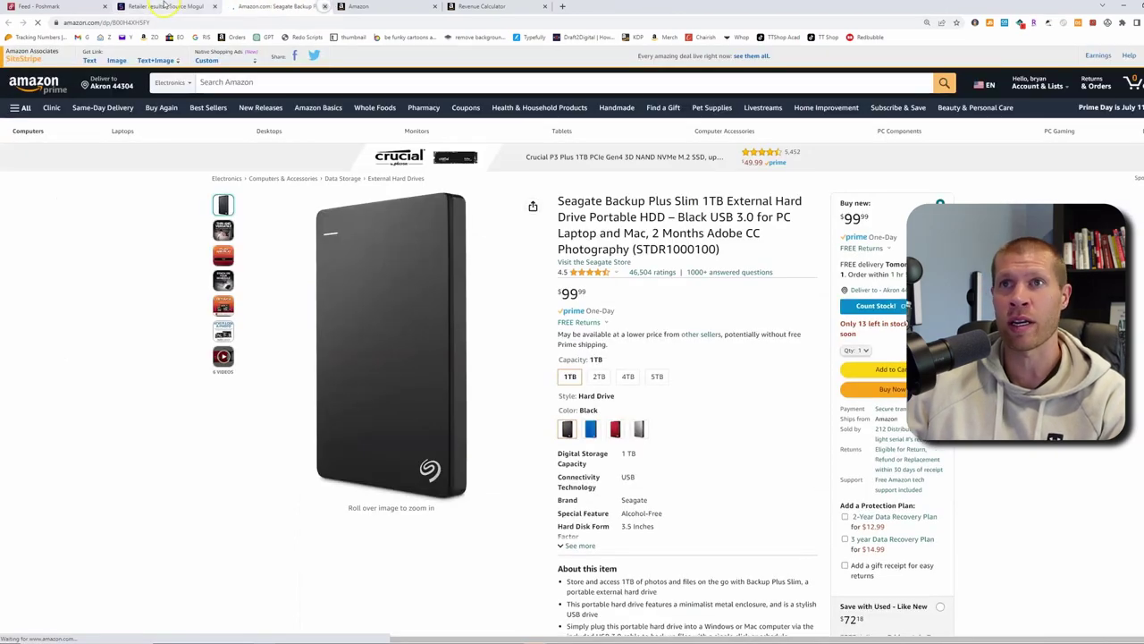
pyautogui.click(326, 6)
pyautogui.click(268, 304)
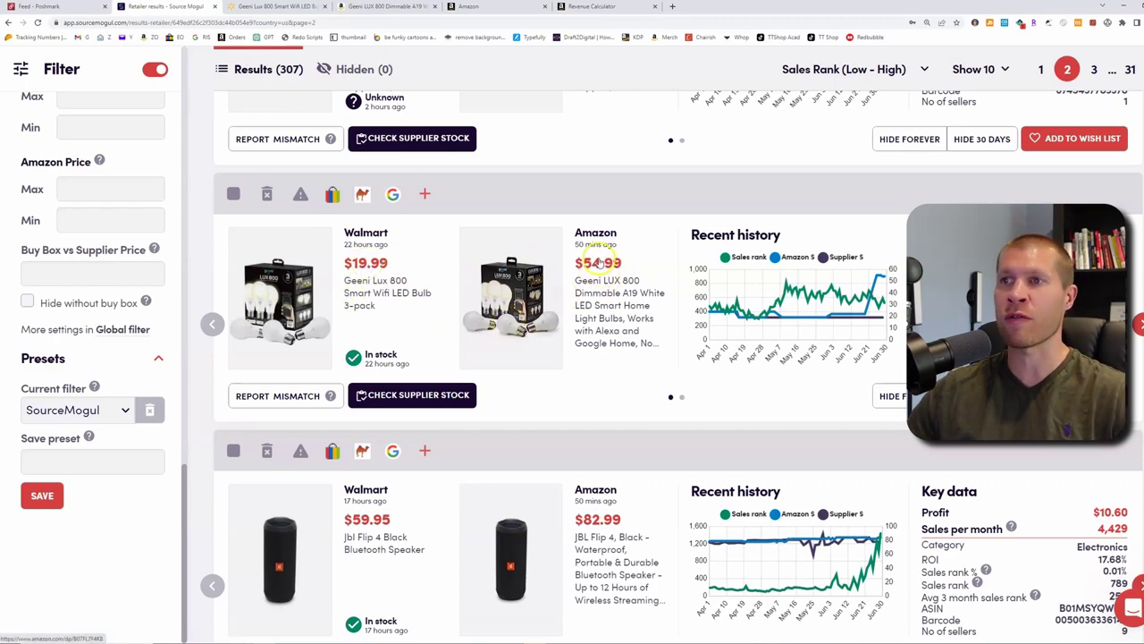
# - Compare the Geeni LUX 800 bulbs' title, pack size, price and availability between the Walmart and Amazon listings
pyautogui.hotkey('ctrl', 'Tab')
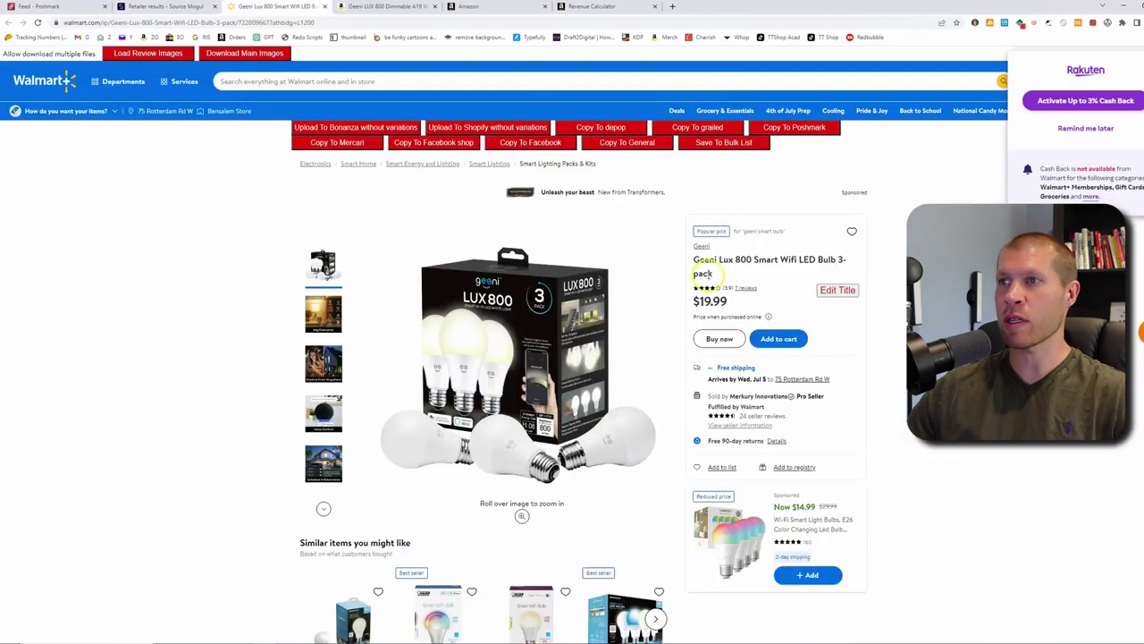
pyautogui.hotkey('ctrl', 'Tab')
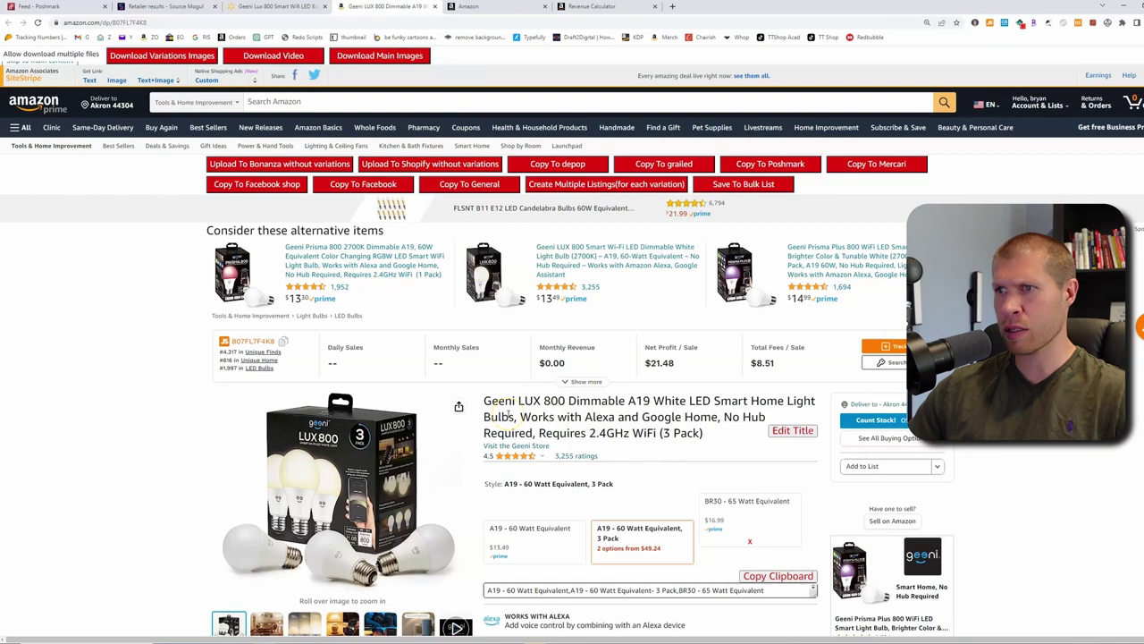
pyautogui.hotkey('ctrl', 'shift', 'Tab')
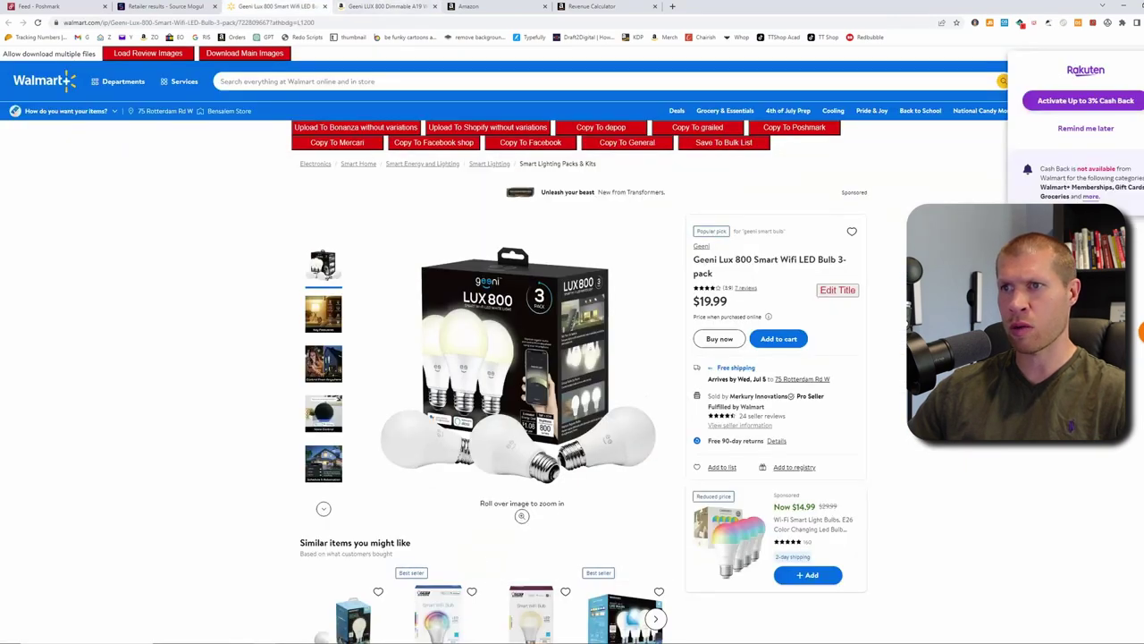
pyautogui.hotkey('ctrl', 'Tab')
pyautogui.click(277, 6)
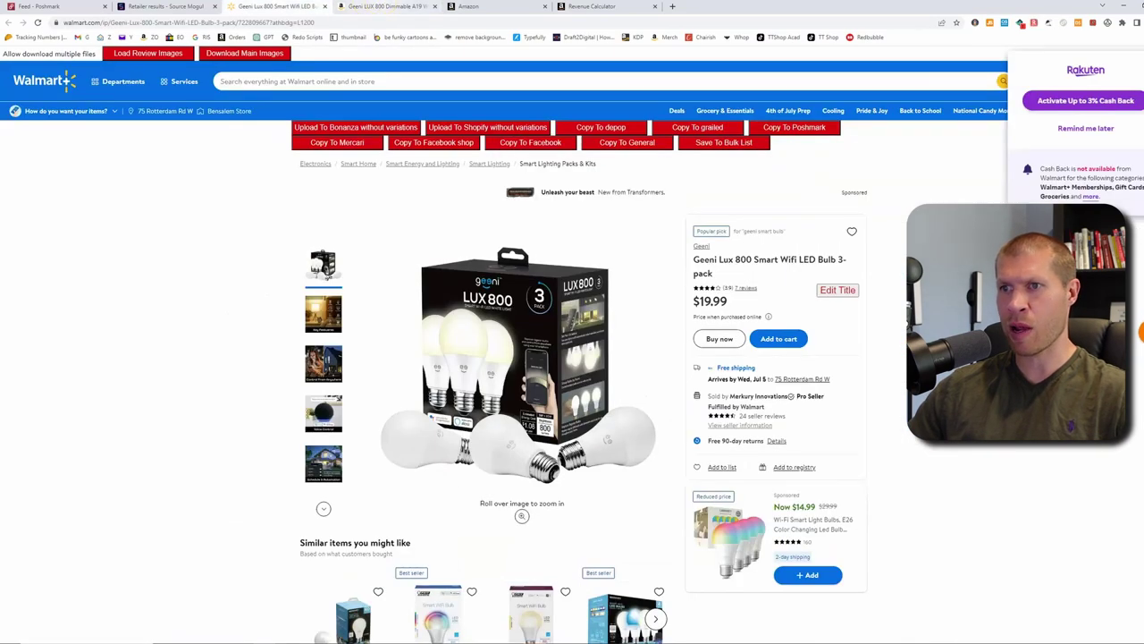
pyautogui.hotkey('ctrl', 'Tab')
pyautogui.scroll(-2, 685, 435)
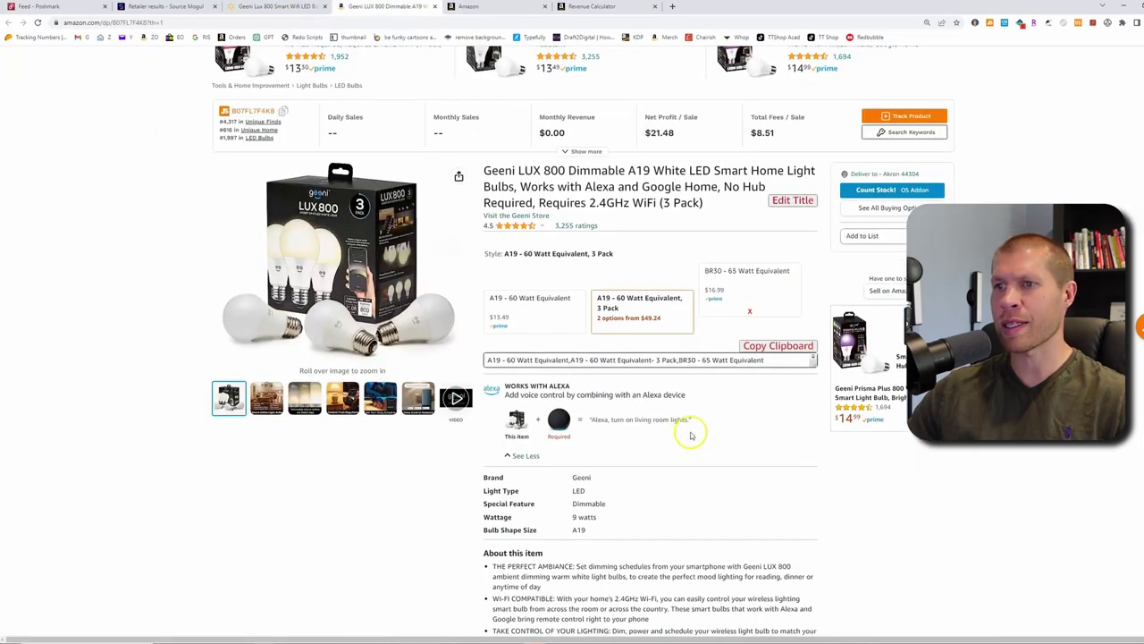
# - Look up the Geeni bulbs' ASIN B07FL7F4K8 in the Seller Central catalog and check whether the product can be sold
pyautogui.scroll(2, 152, 194)
pyautogui.click(265, 248)
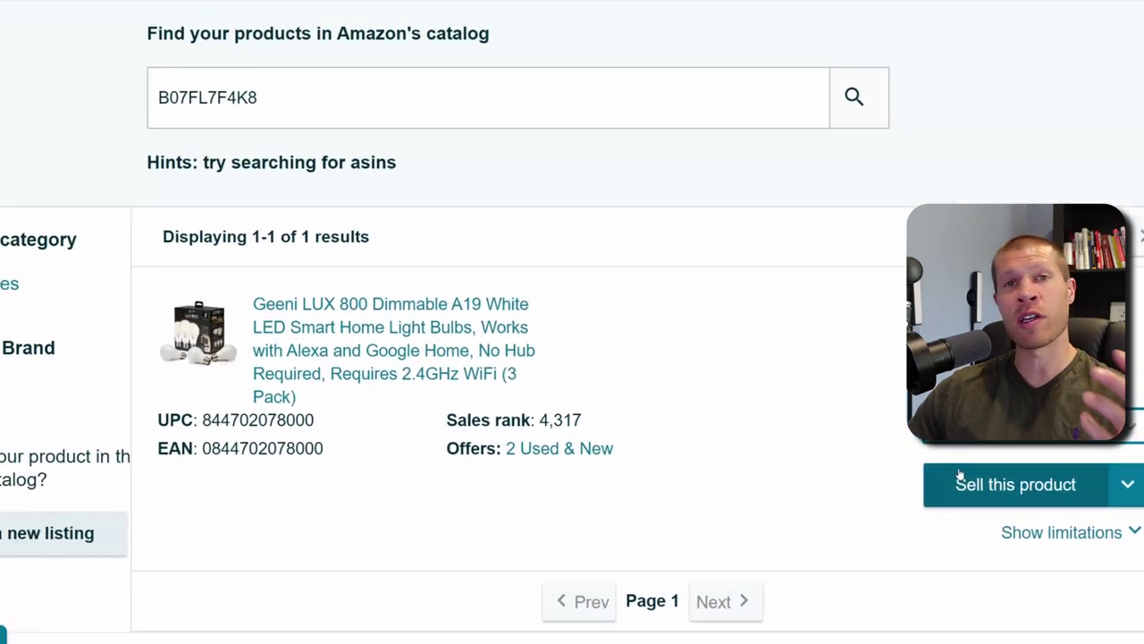
pyautogui.click(959, 476)
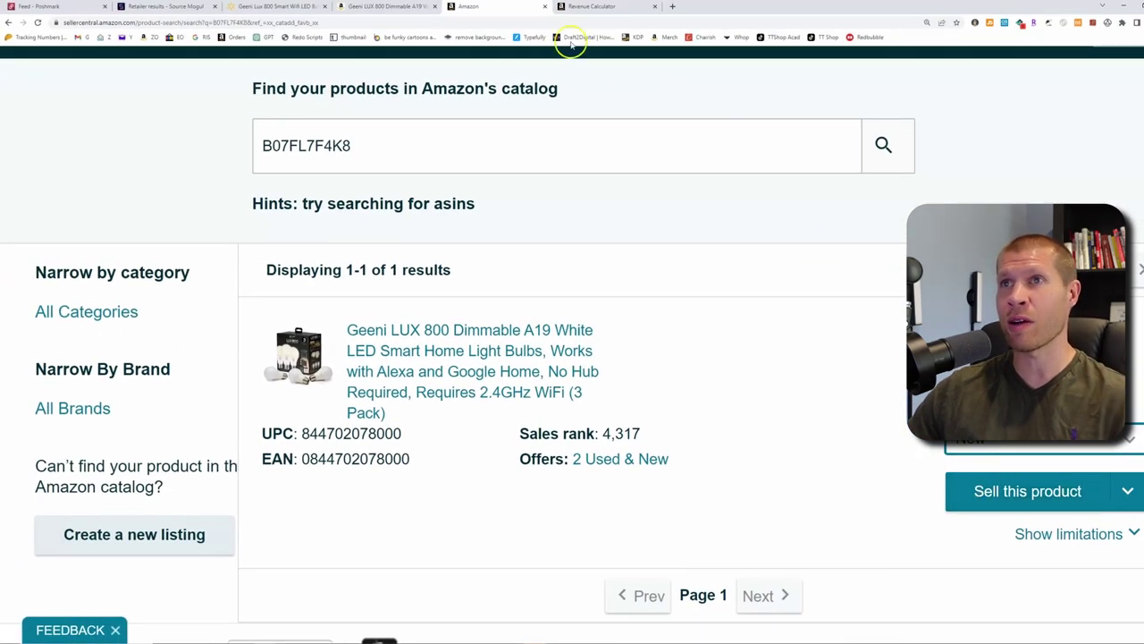
# - Review the Geeni Walmart listing again, dismiss the Rakuten cash-back offer, and view the Amazon listing's price and fees
pyautogui.click(282, 6)
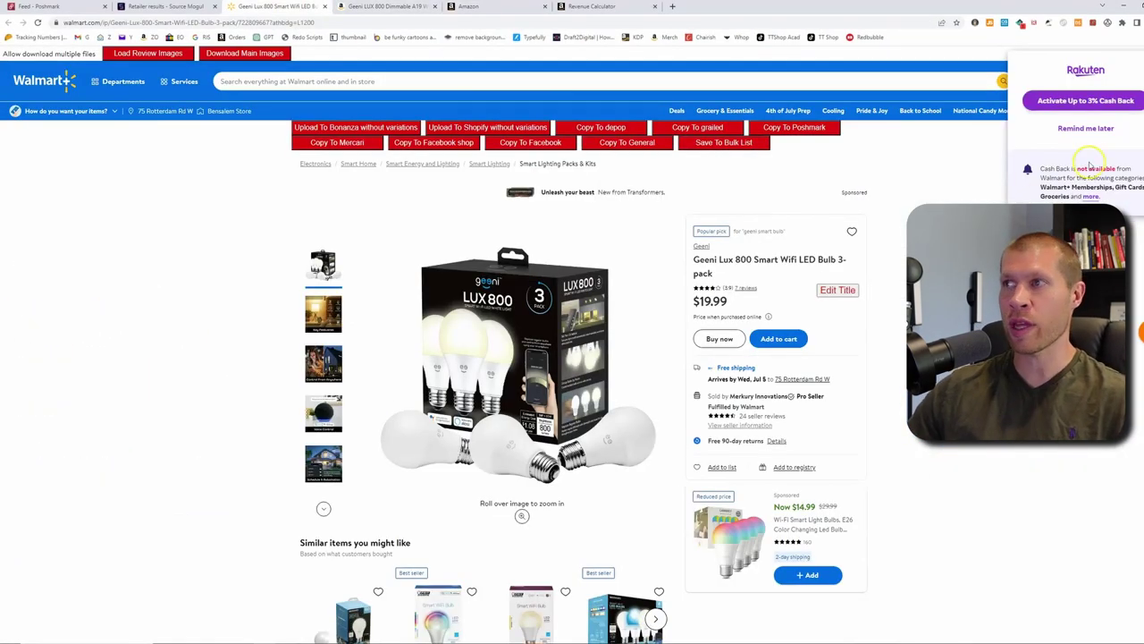
pyautogui.click(1085, 128)
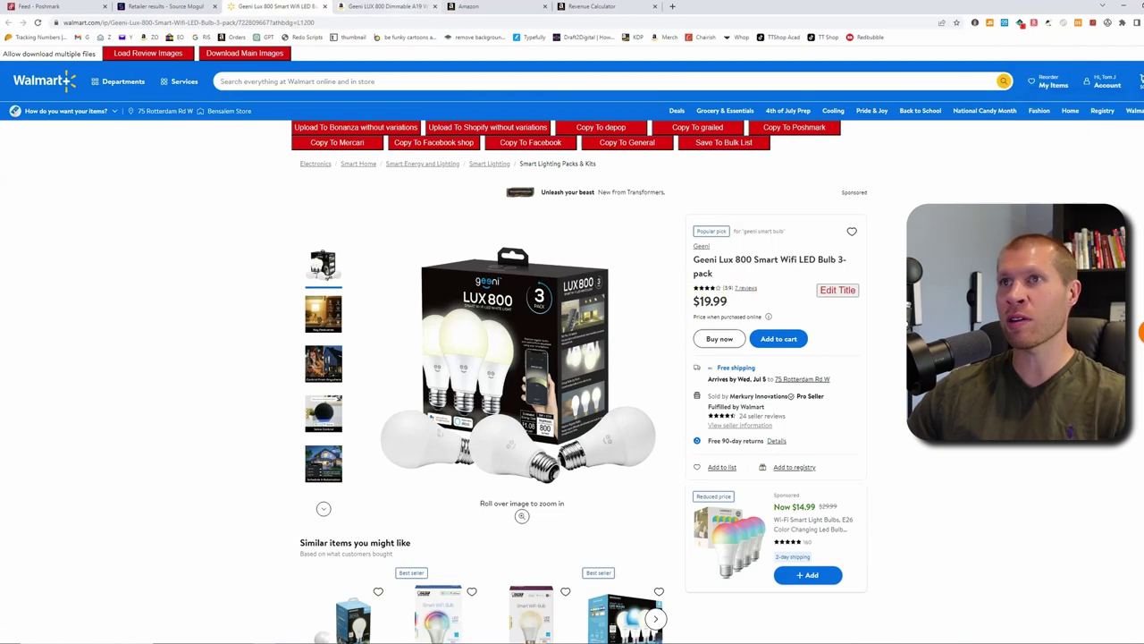
pyautogui.click(392, 6)
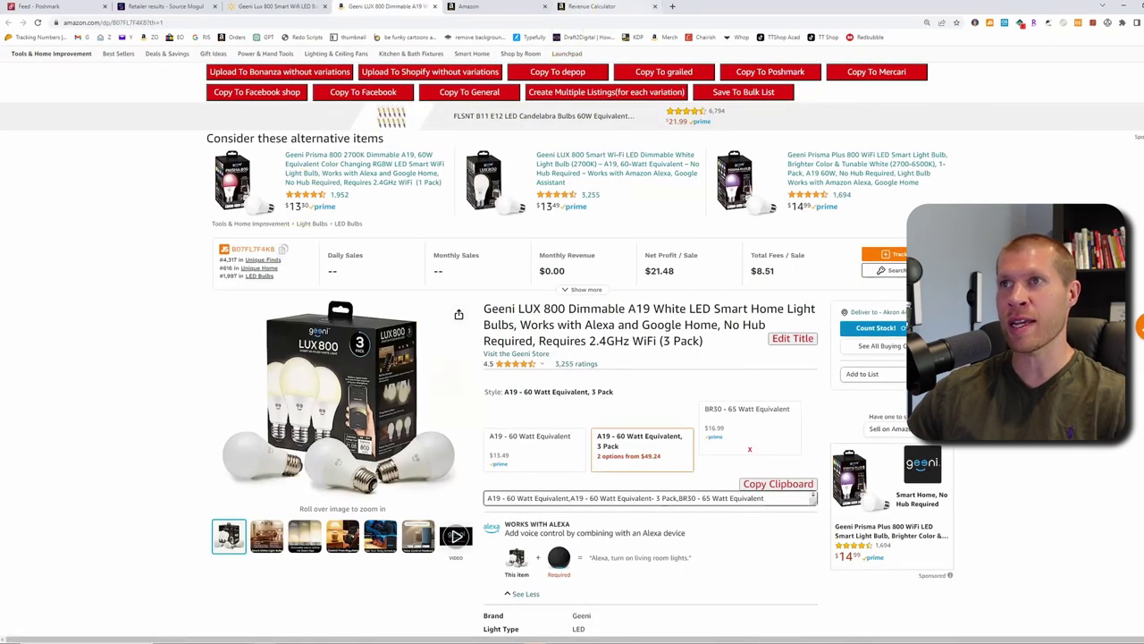
# - Find the Geeni bulbs in Amazon's Revenue Calculator by ASIN B07FL7F4K8
pyautogui.click(601, 6)
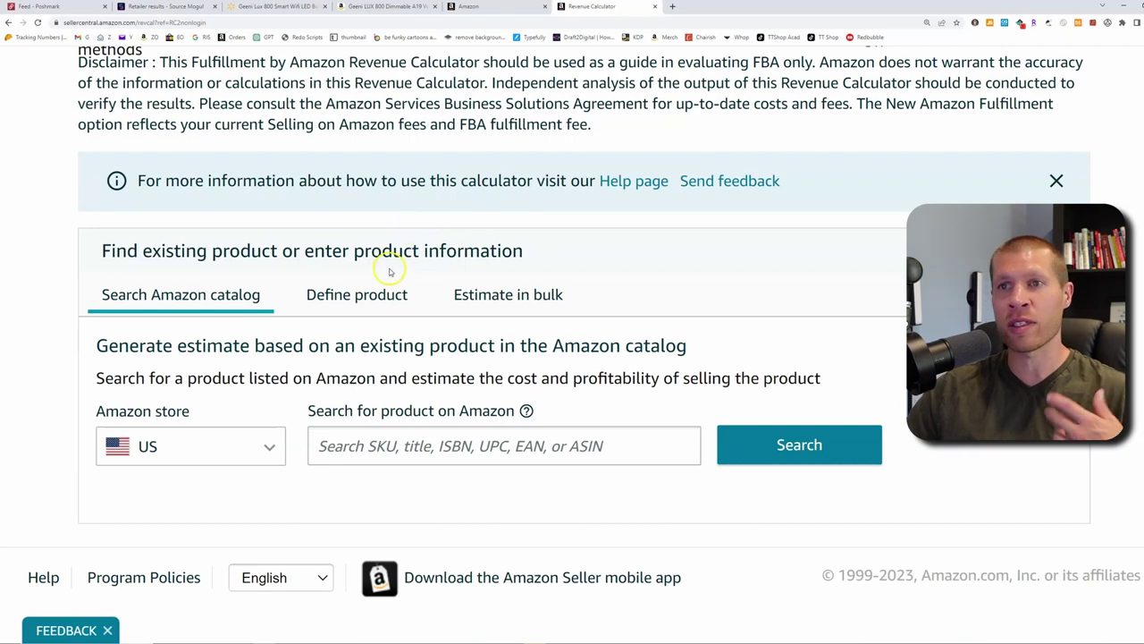
pyautogui.click(437, 447)
pyautogui.write('B07FL7F4K8')
pyautogui.click(750, 451)
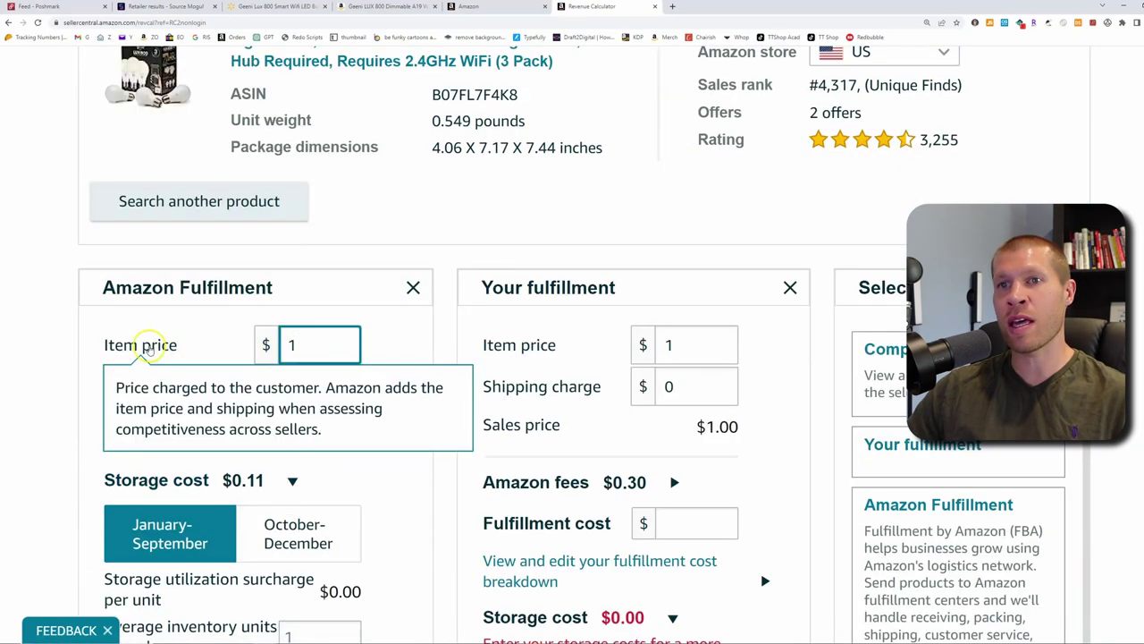
# - Check all buying options on the Geeni Amazon listing and set the Amazon Fulfillment item price to $54.99 in the Revenue Calculator
pyautogui.click(386, 6)
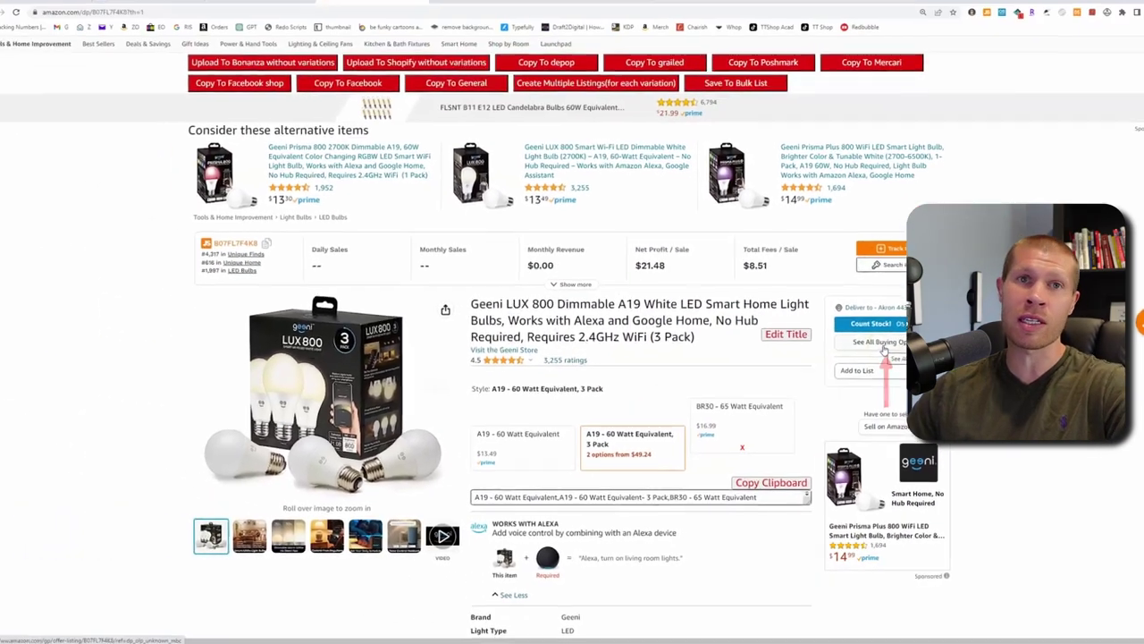
pyautogui.click(881, 346)
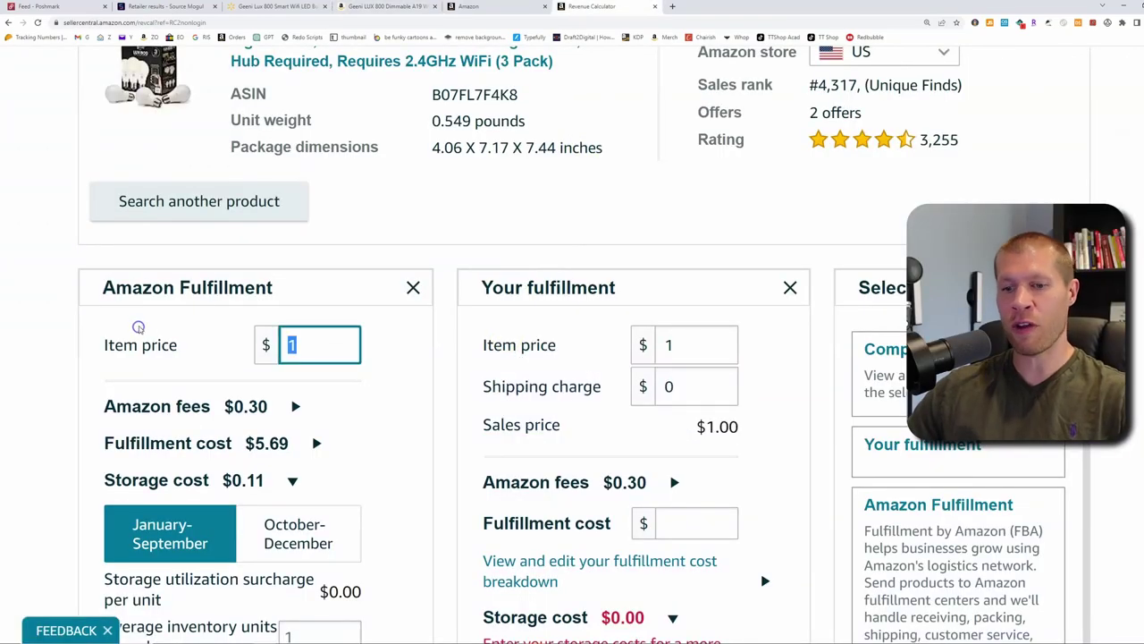
pyautogui.write('54.99')
pyautogui.click(379, 261)
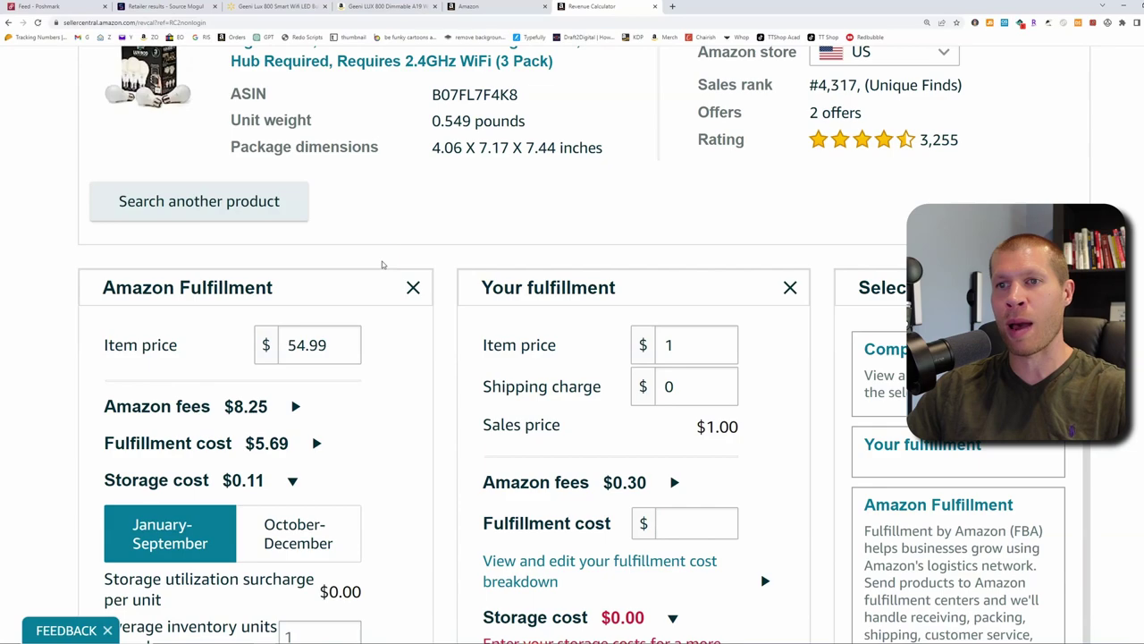
# - Check the Geeni bulbs' Walmart price and set the Amazon Fulfillment cost of goods sold to $20 in the Revenue Calculator
pyautogui.scroll(-3, 382, 265)
pyautogui.scroll(-1, 402, 299)
pyautogui.scroll(1, 401, 299)
pyautogui.click(288, 164)
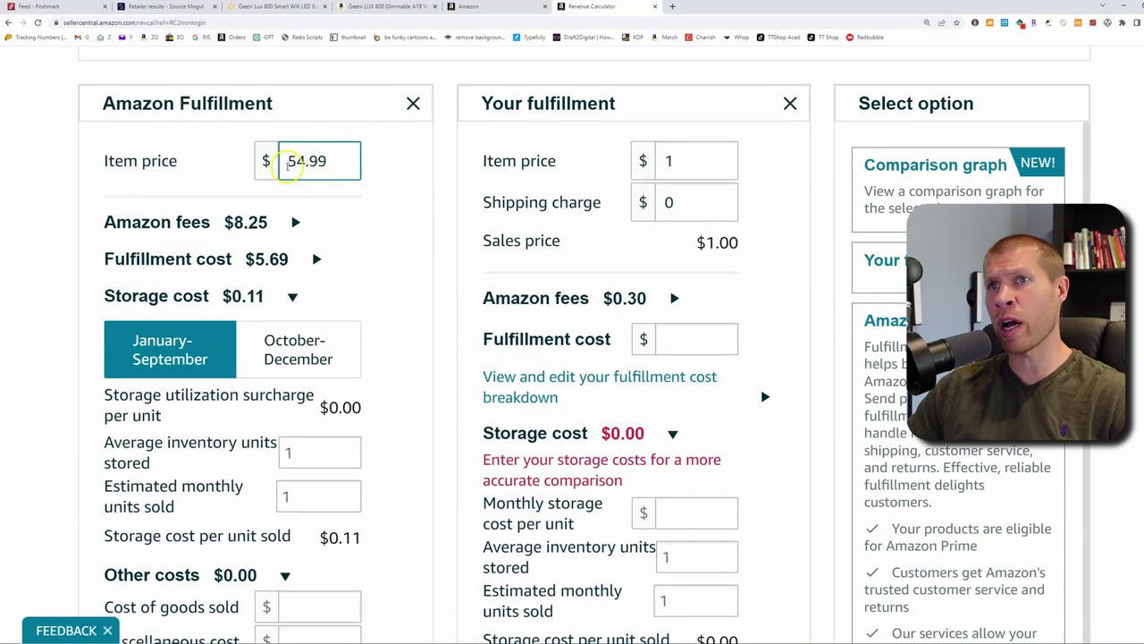
pyautogui.scroll(-3, 329, 162)
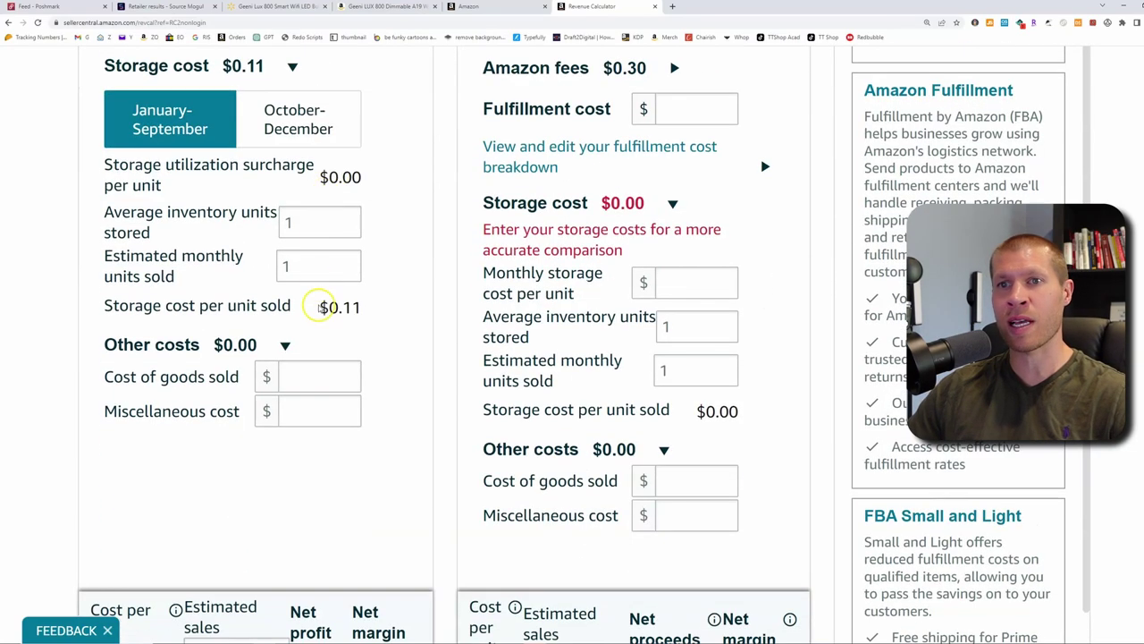
pyautogui.click(312, 374)
pyautogui.click(234, 7)
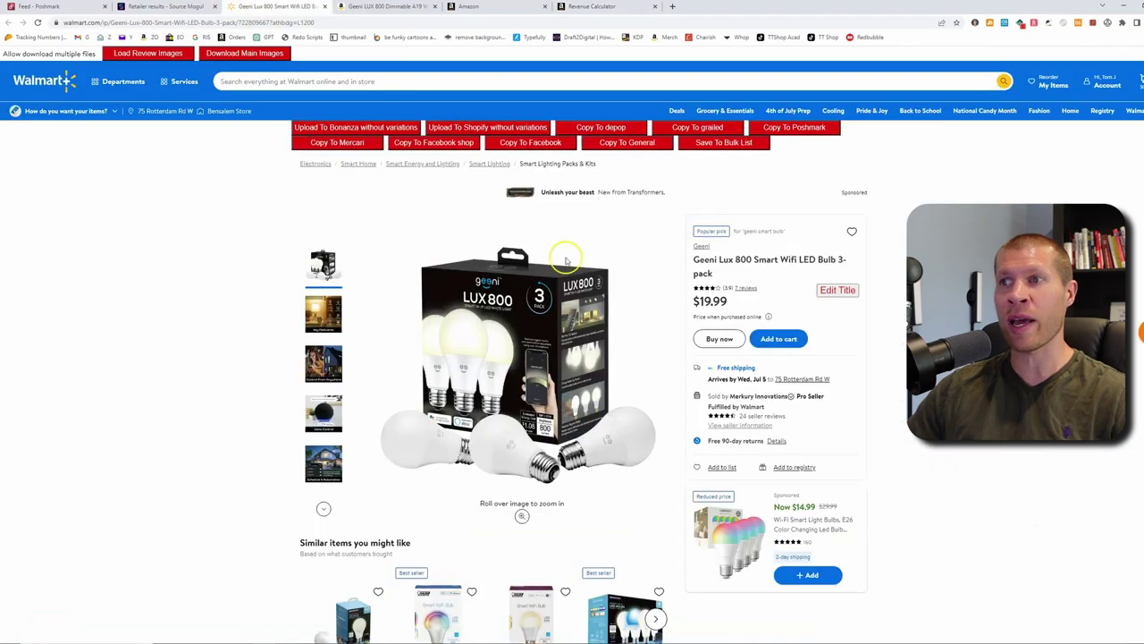
pyautogui.doubleClick(706, 302)
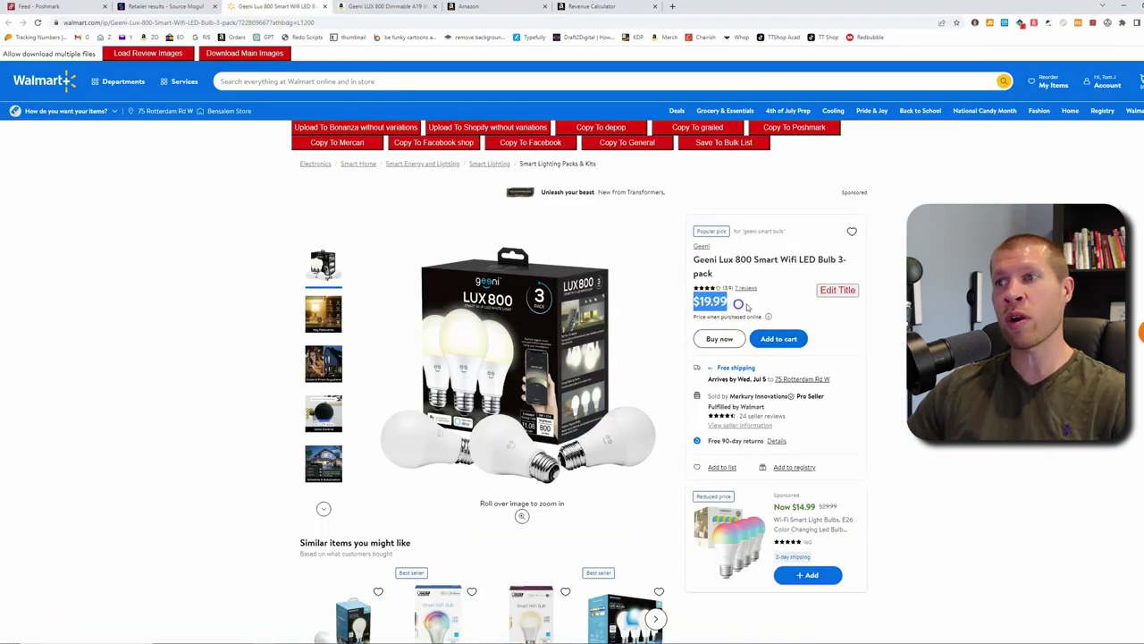
pyautogui.click(905, 302)
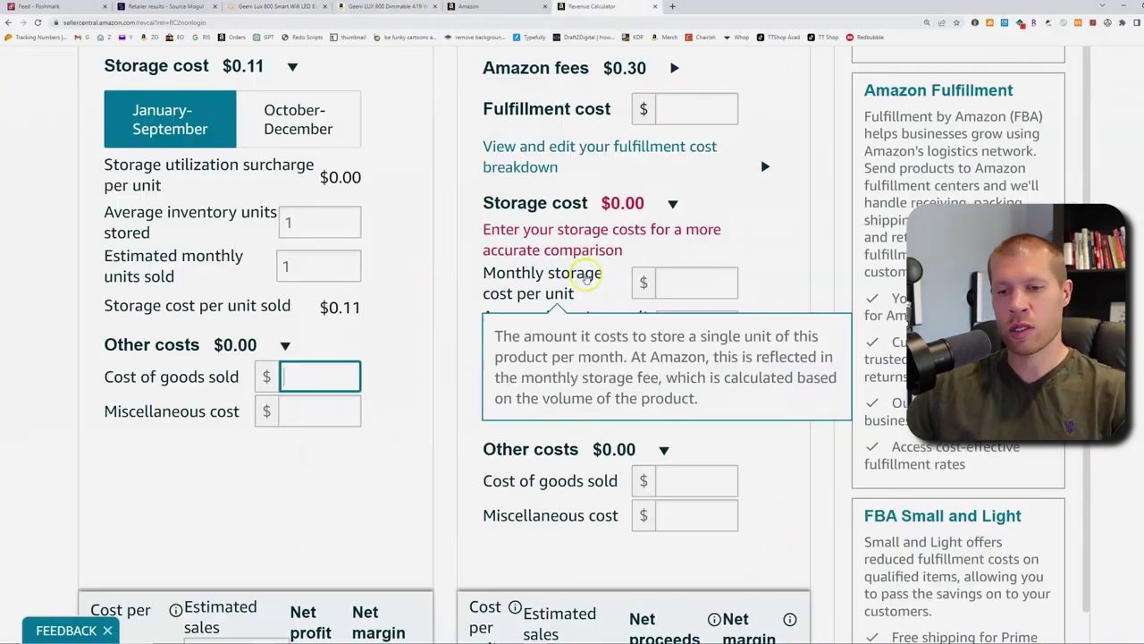
pyautogui.write('20')
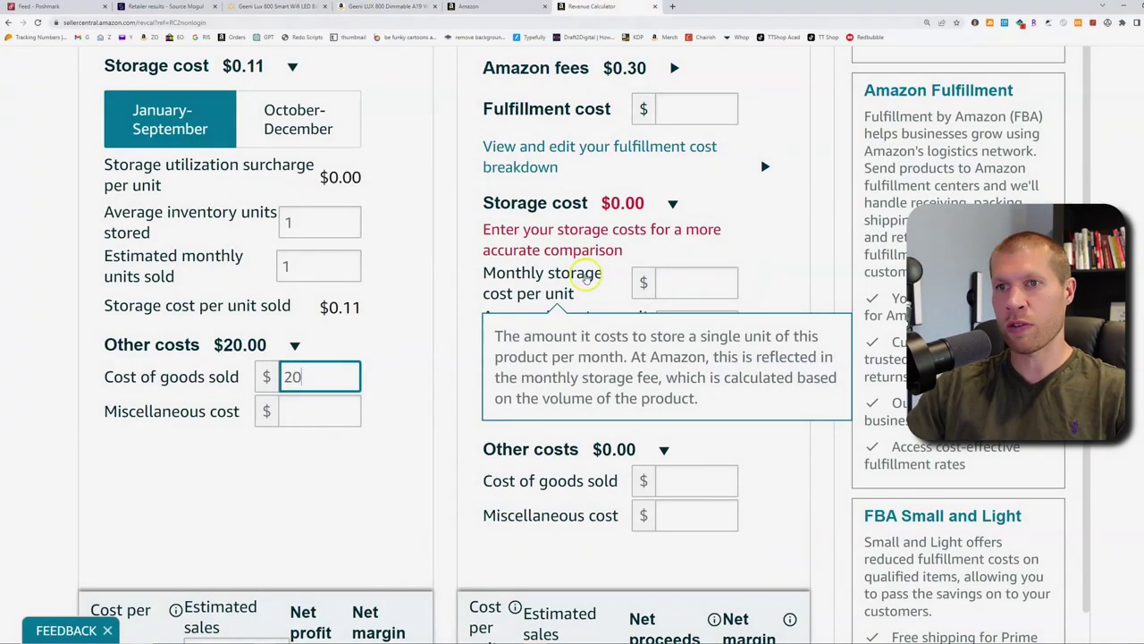
# - Examine the Amazon Fulfillment net profit and net margin against the entered costs for the Geeni bulbs
pyautogui.click(59, 341)
pyautogui.scroll(-3, 56, 332)
pyautogui.moveTo(290, 445); pyautogui.dragTo(338, 444)
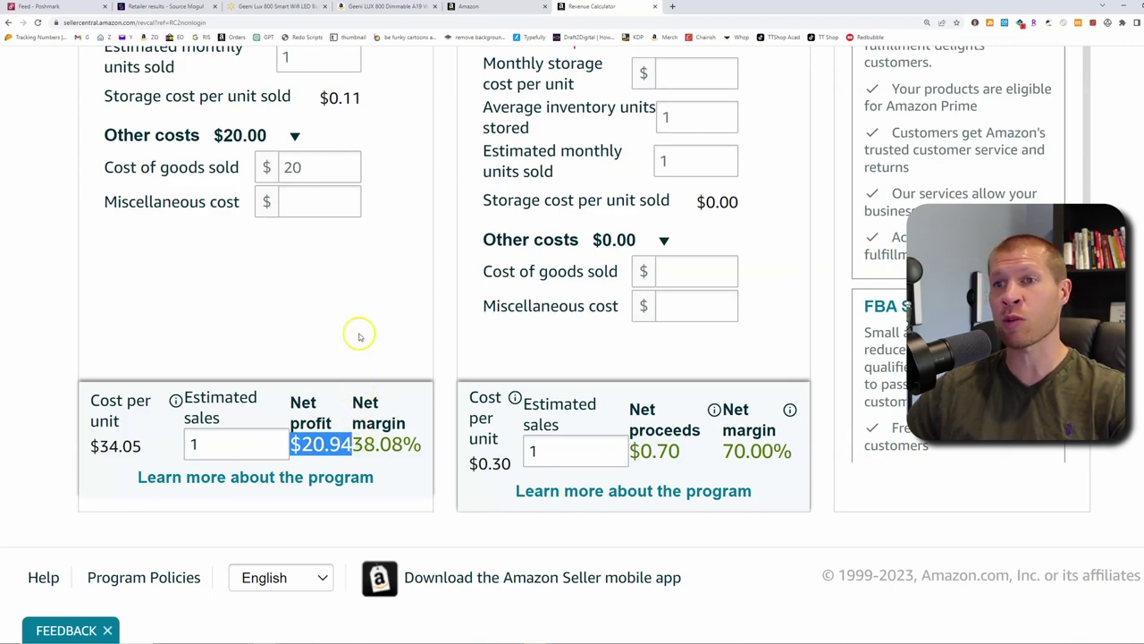
pyautogui.click(293, 168)
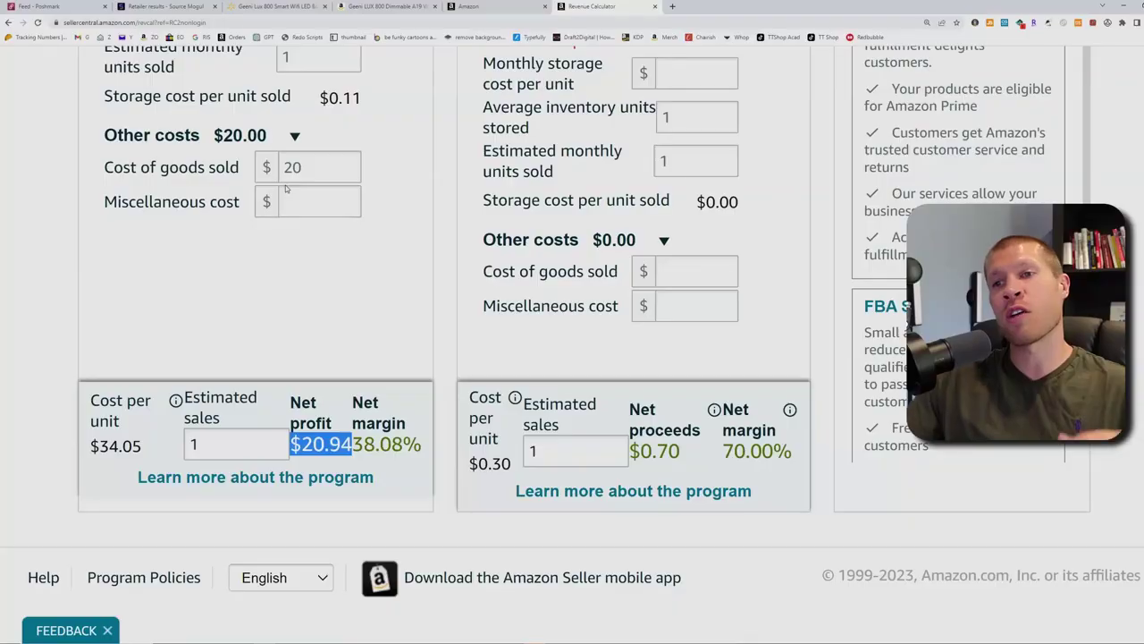
pyautogui.click(300, 175)
pyautogui.click(259, 431)
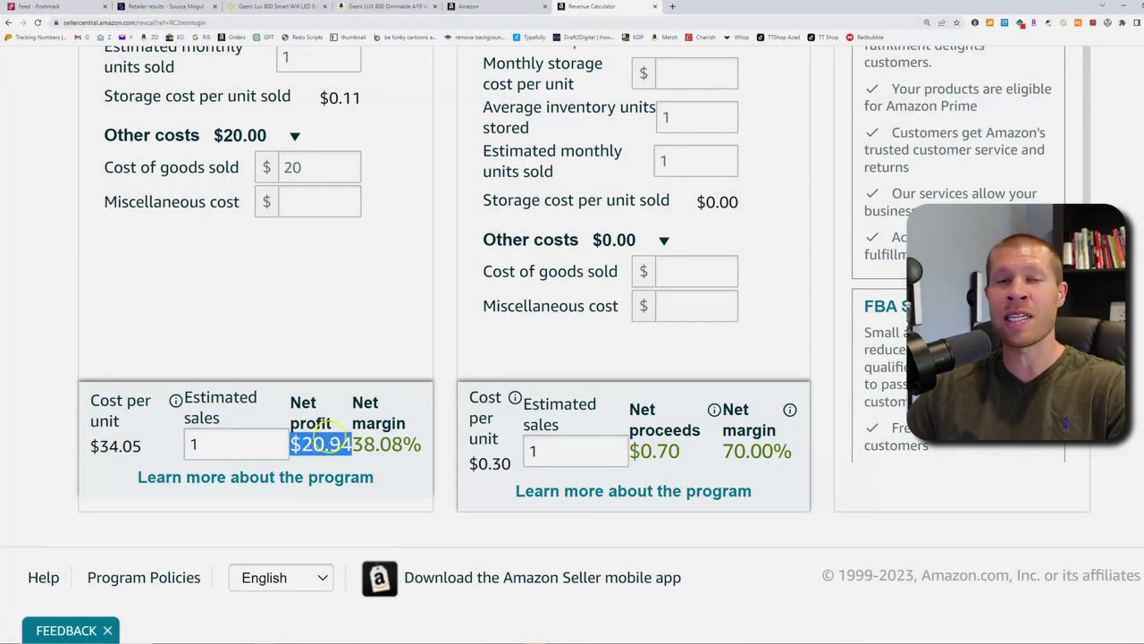
pyautogui.scroll(2, 341, 424)
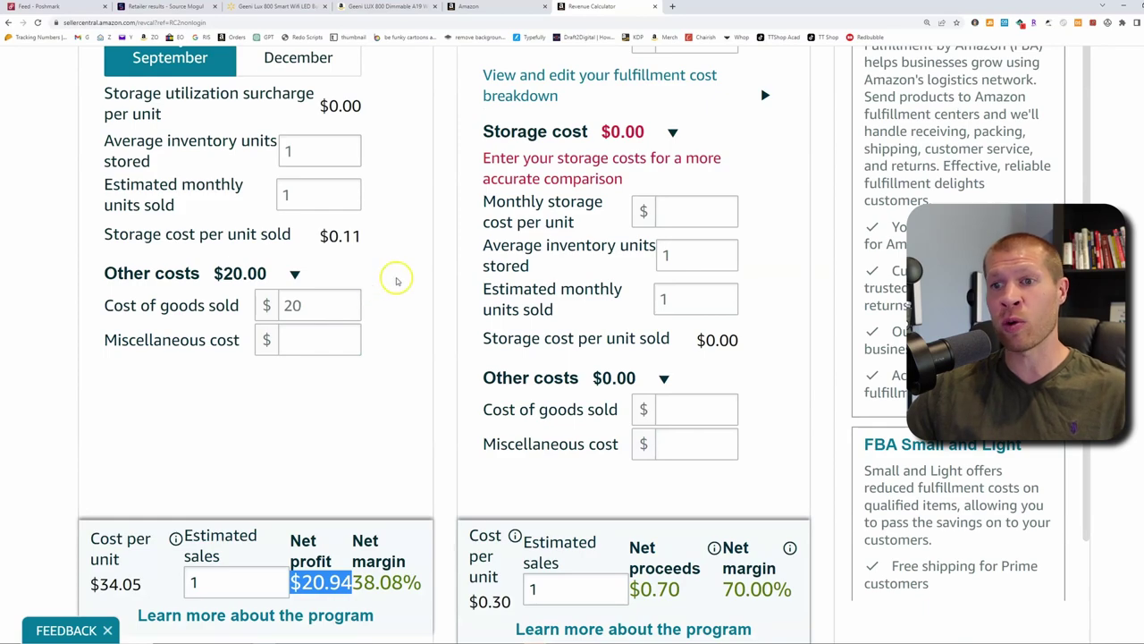
pyautogui.scroll(-1, 397, 281)
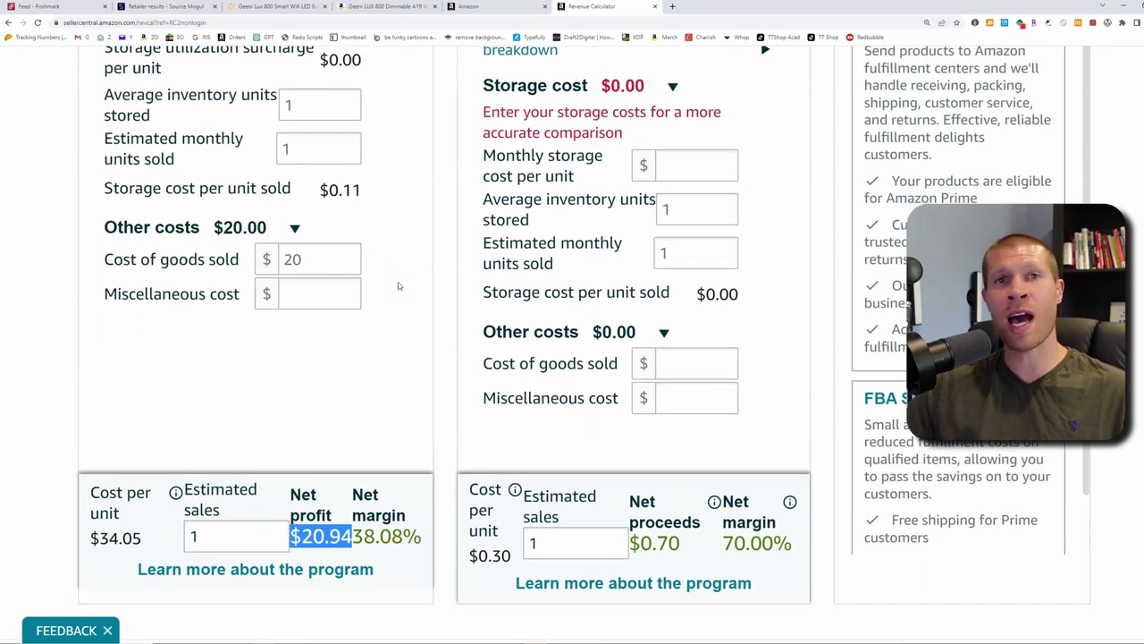
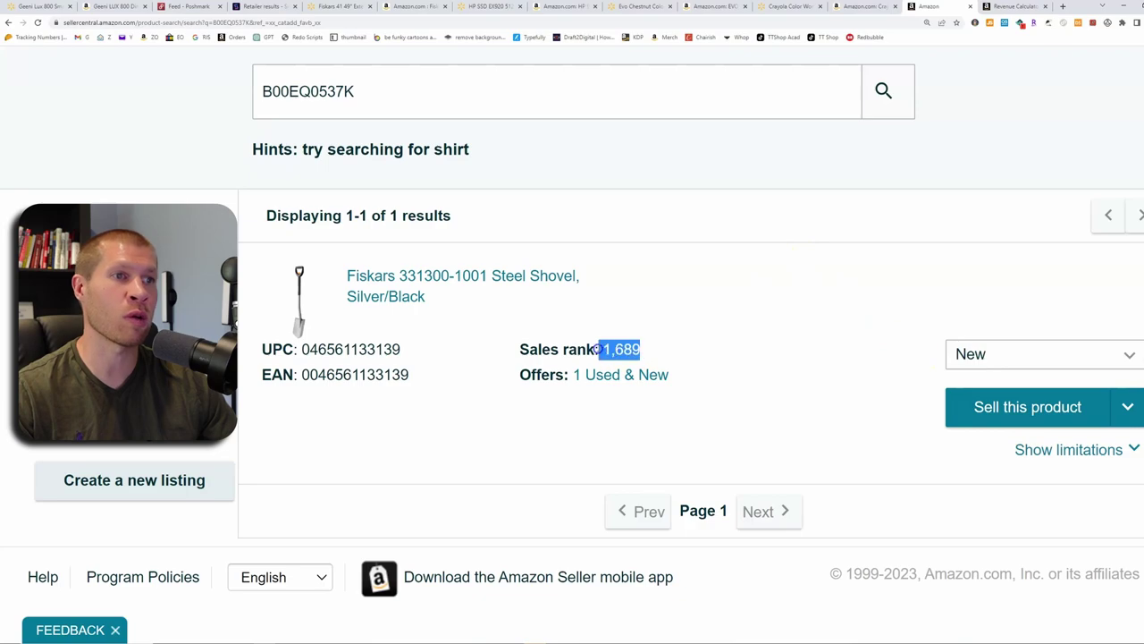
# - Check the Fiskars steel shovel's monthly sales in Jungle Scout from its Amazon listing, locating ASIN B00EQ0537K on the page
pyautogui.click(610, 321)
pyautogui.click(396, 7)
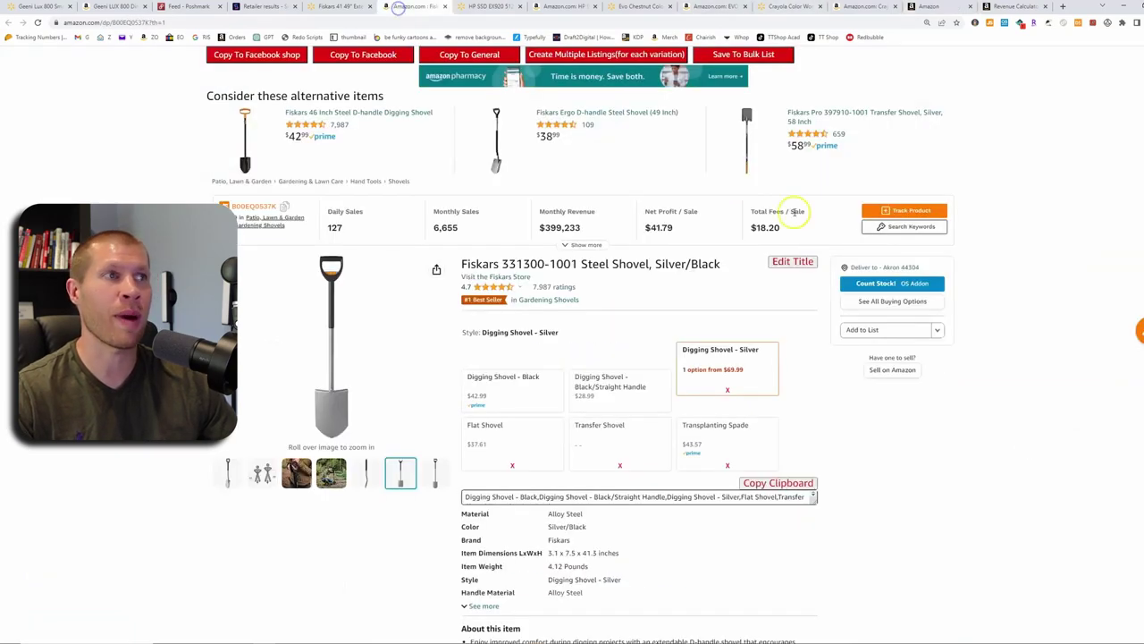
pyautogui.click(992, 25)
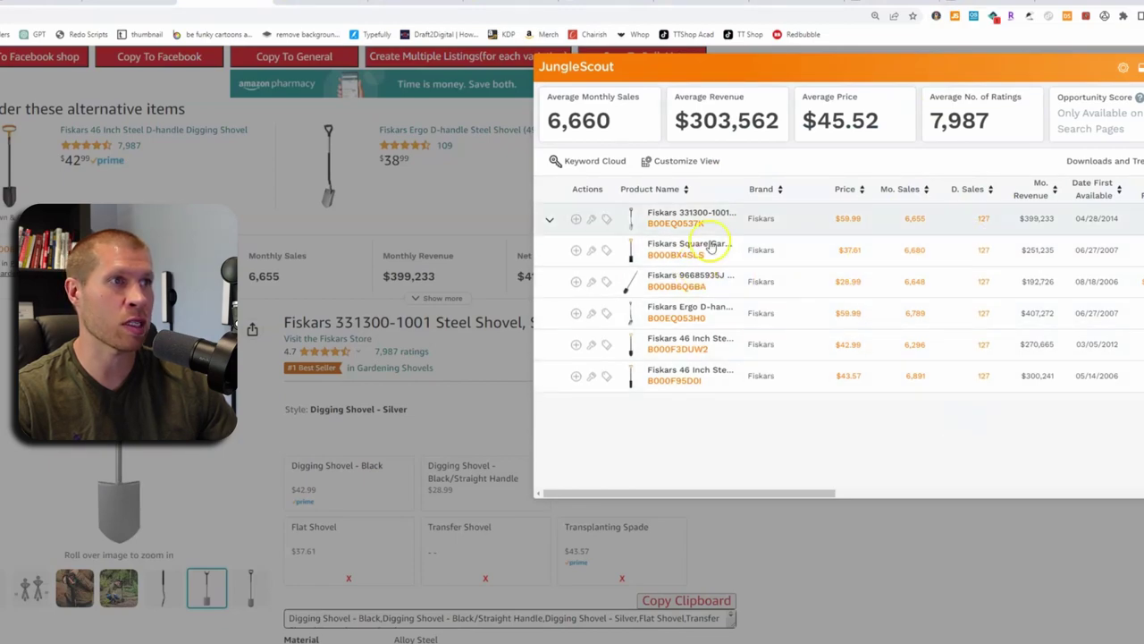
pyautogui.hotkey('ctrl', 'f')
pyautogui.write('B000EQ537K')
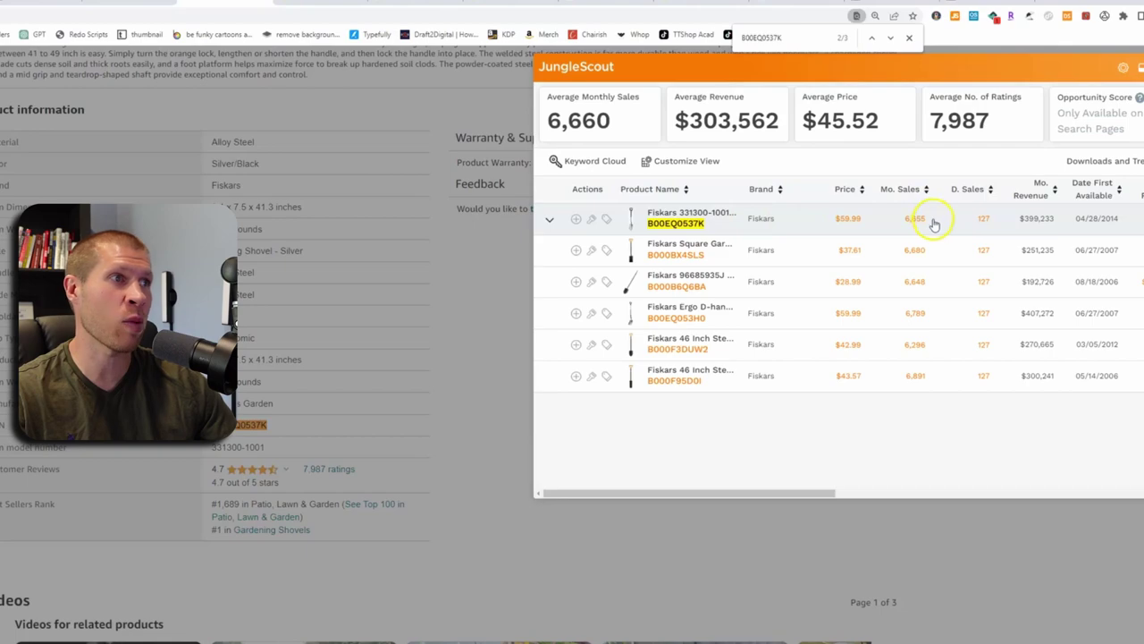
pyautogui.press('Escape')
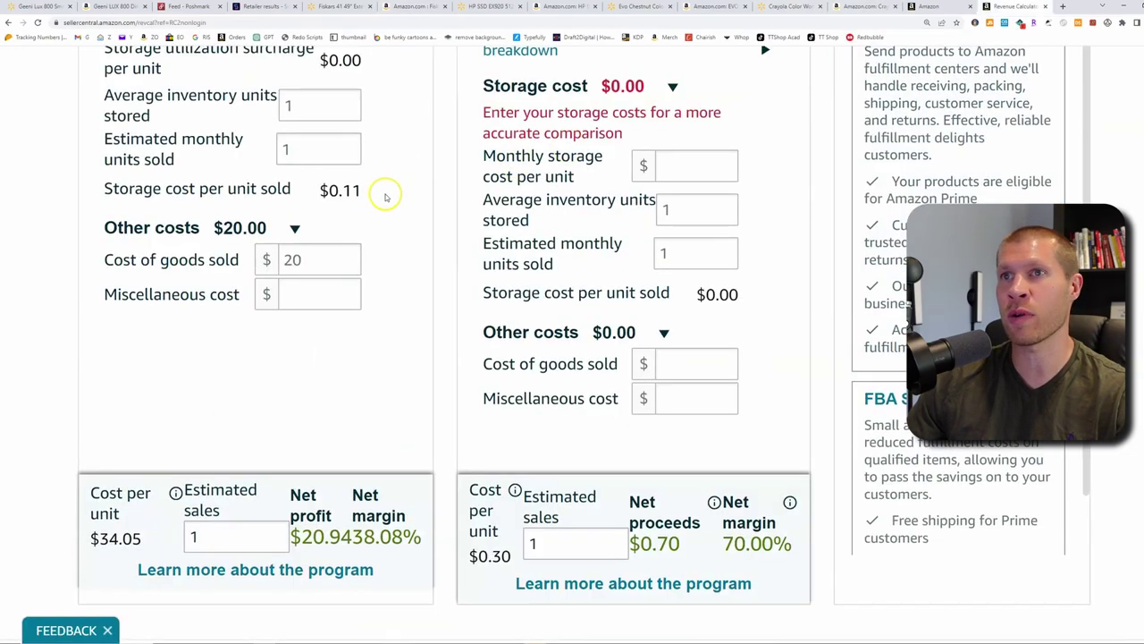
# - Look up ASIN B00EQ0537K in the Revenue Calculator and set the shovel's Amazon Fulfillment item price to $69.99
pyautogui.scroll(10, 365, 191)
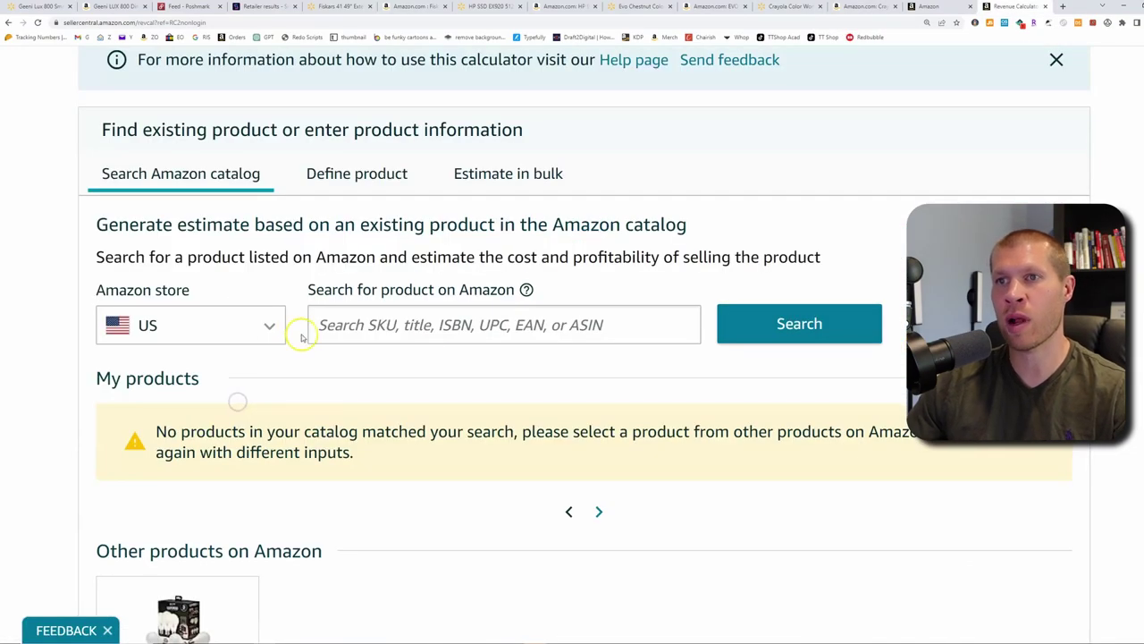
pyautogui.click(432, 329)
pyautogui.write('B00EQ0537K')
pyautogui.click(792, 327)
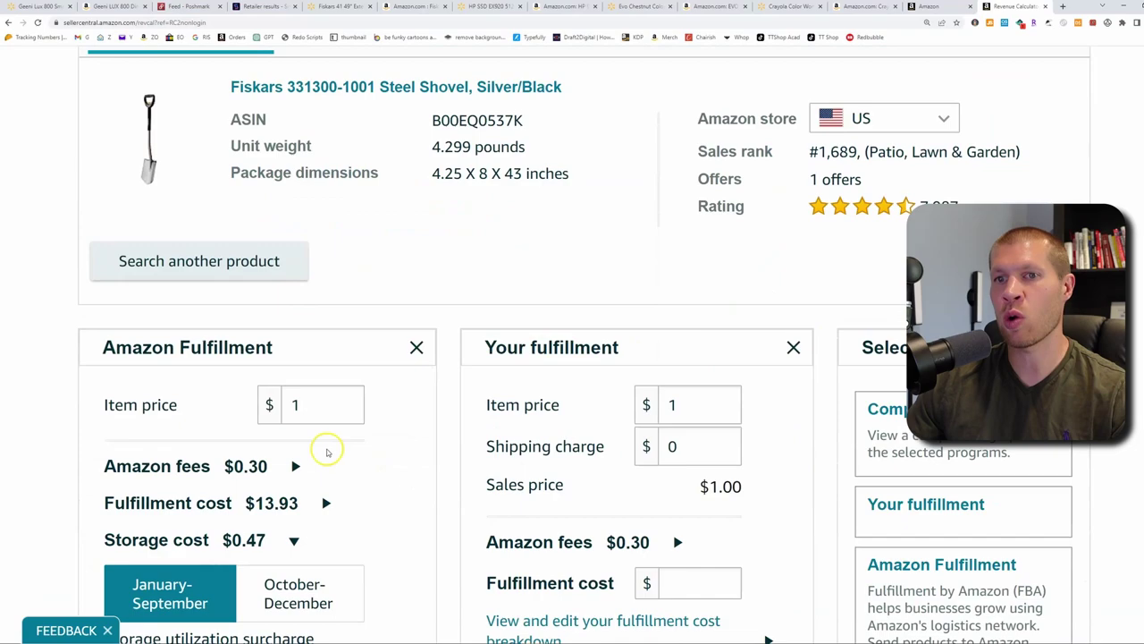
pyautogui.click(326, 415)
pyautogui.moveTo(326, 415); pyautogui.dragTo(125, 411)
pyautogui.write('69.99')
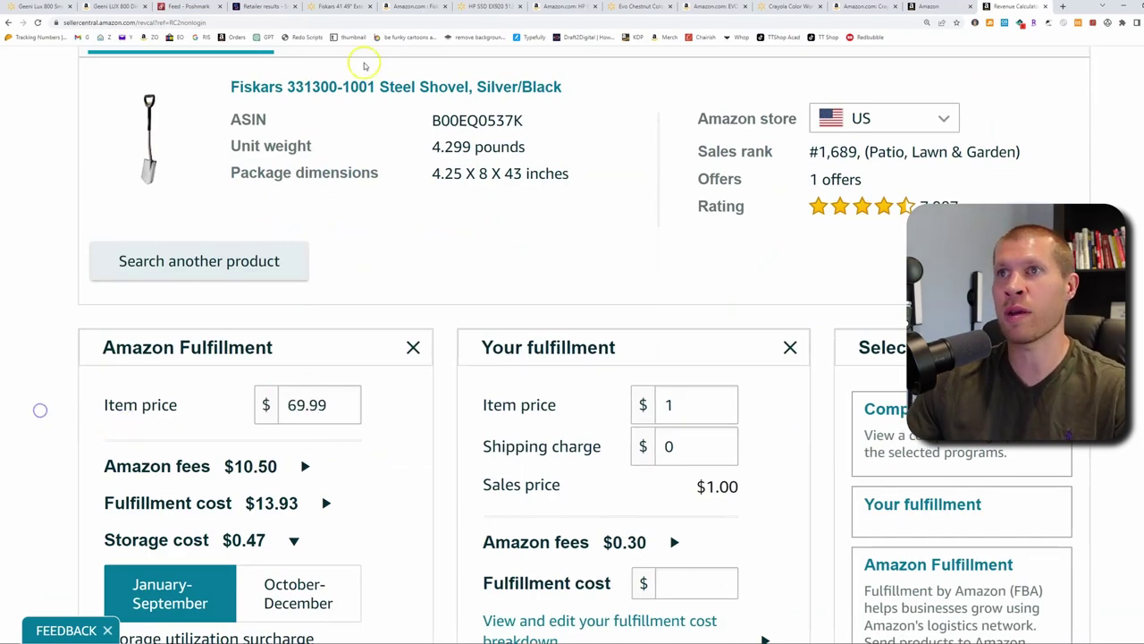
# - Check the Fiskars shovel's Walmart price and set the Amazon Fulfillment cost of goods sold to $32 and miscellaneous cost to $2
pyautogui.click(344, 7)
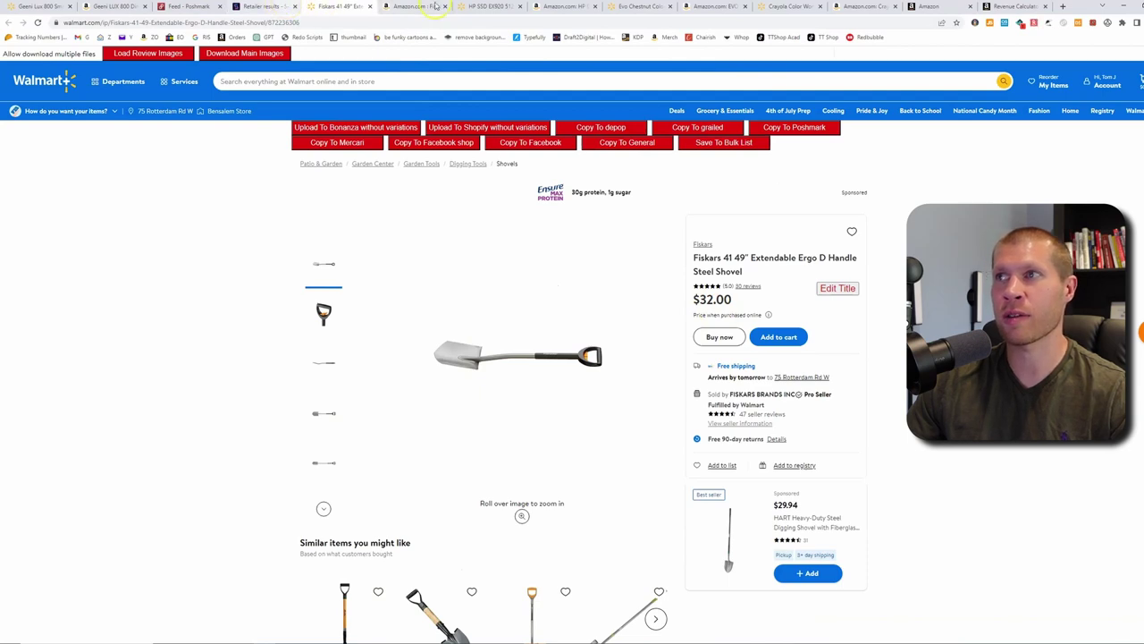
pyautogui.hotkey('ctrl', '9')
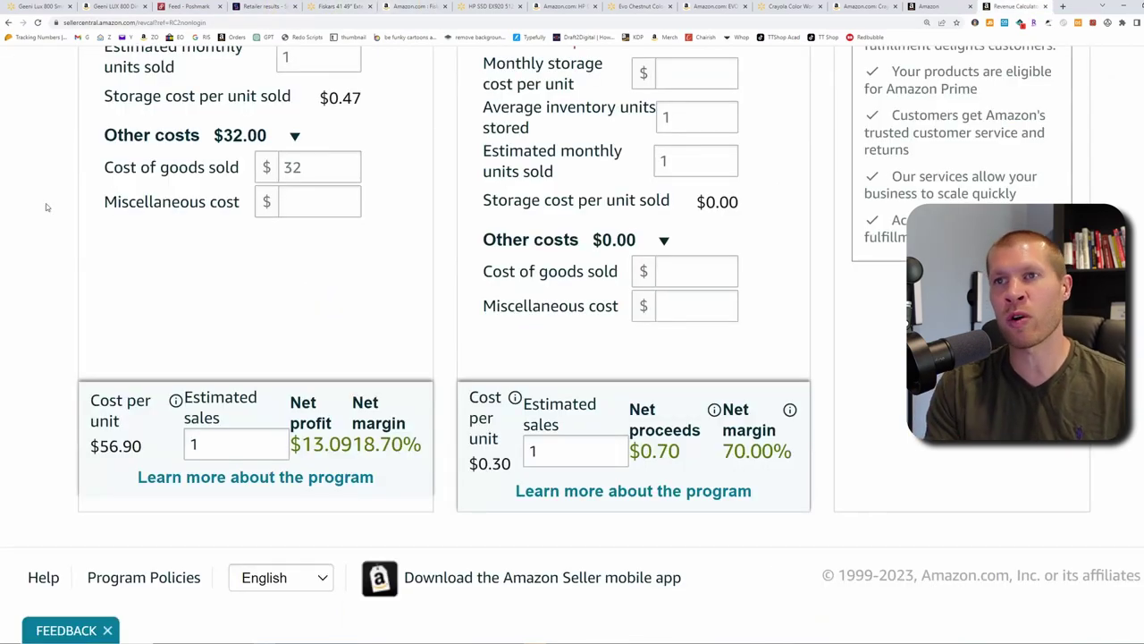
pyautogui.click(330, 154)
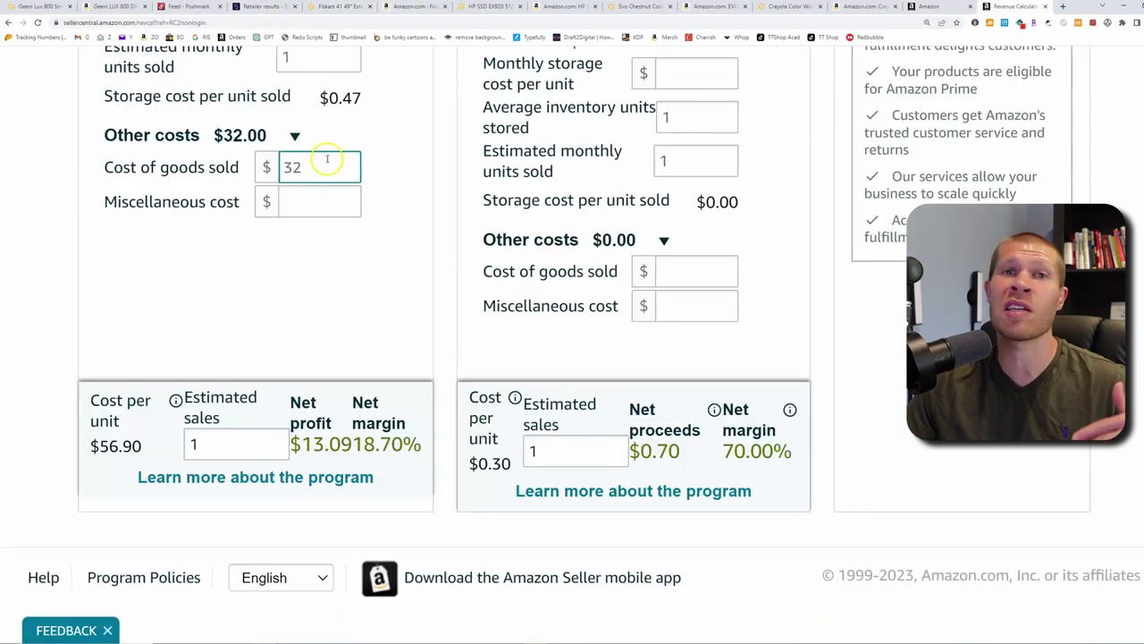
pyautogui.write('32')
pyautogui.click(324, 205)
pyautogui.write('2')
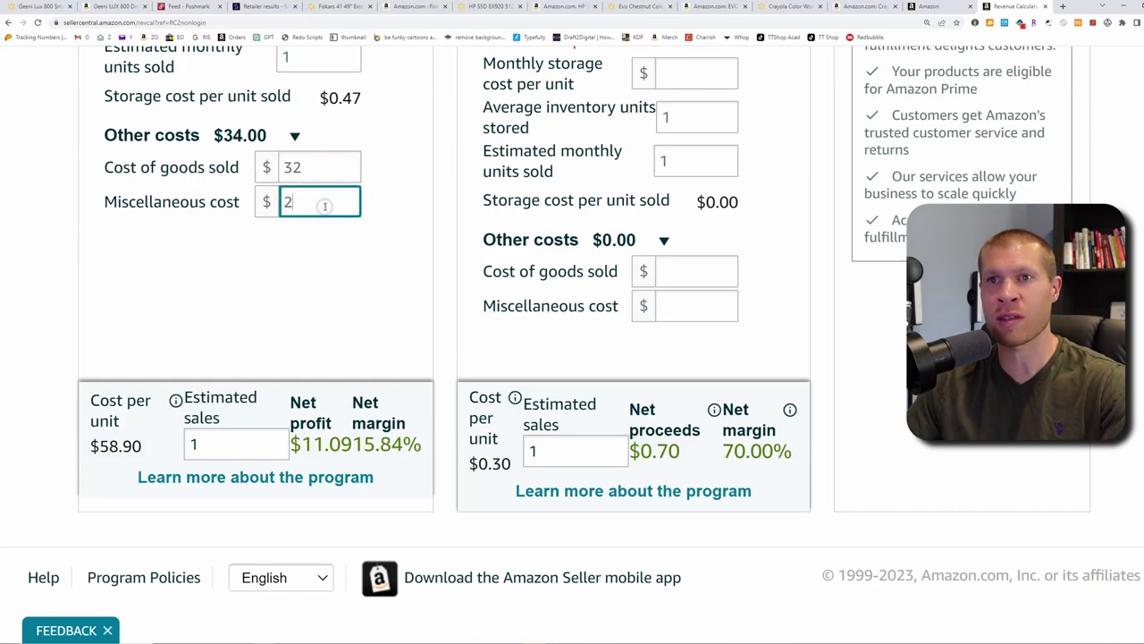
pyautogui.click(67, 215)
# - Examine the shovel's Amazon Fulfillment net profit and net margin against its item price and entered costs
pyautogui.scroll(4, 225, 259)
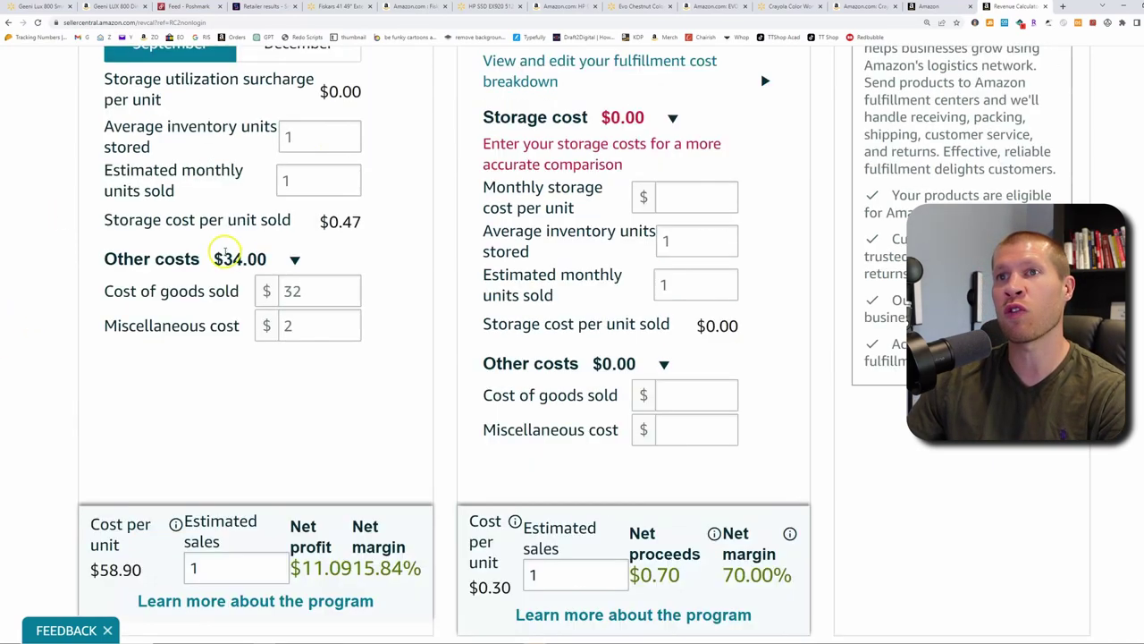
pyautogui.click(316, 556)
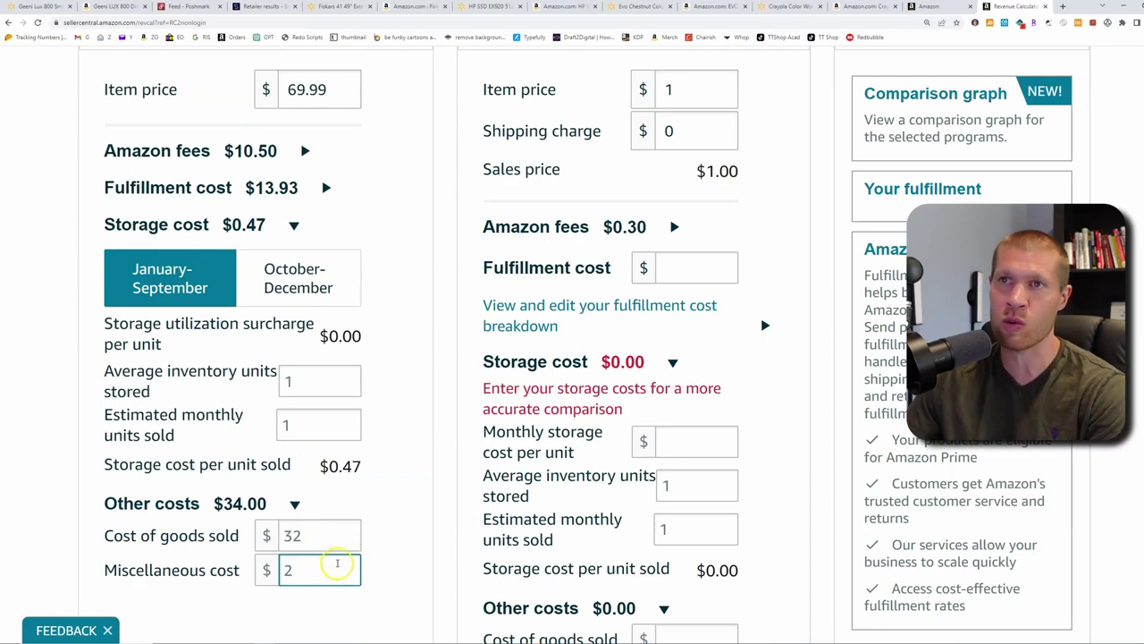
pyautogui.click(320, 90)
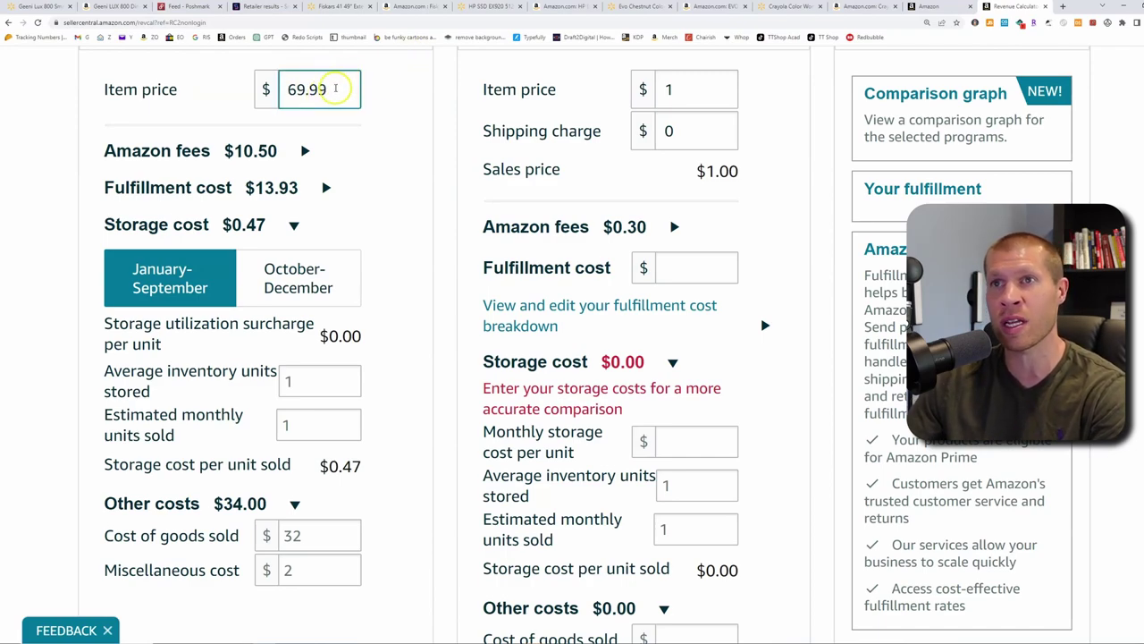
pyautogui.scroll(-4, 334, 90)
pyautogui.moveTo(291, 490); pyautogui.dragTo(426, 489)
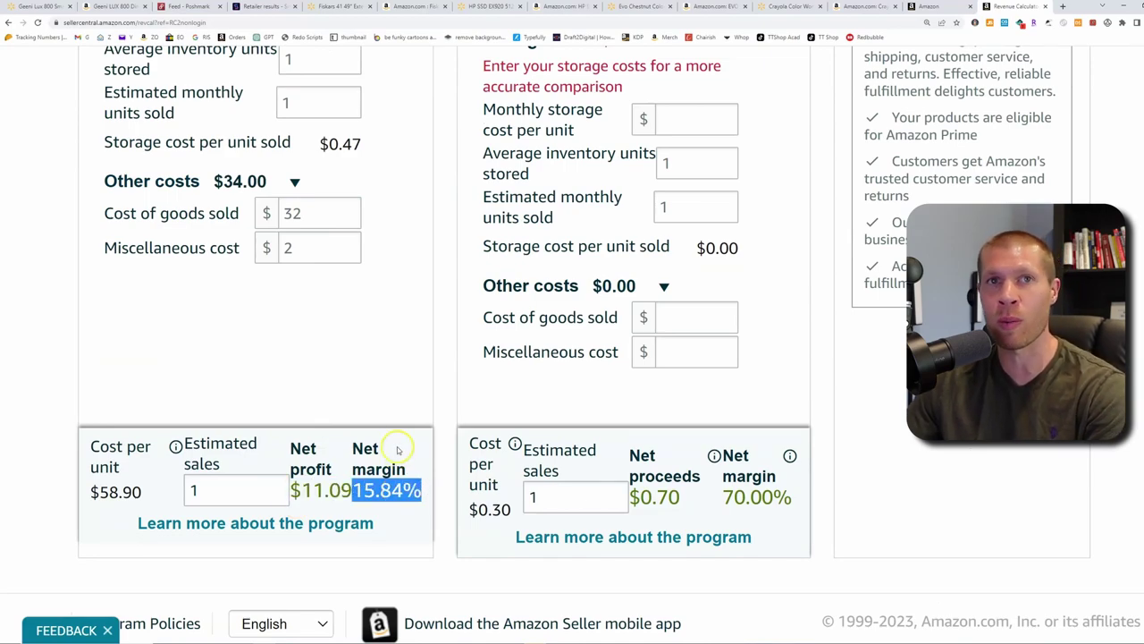
# - Set the shovel's Amazon Fulfillment item price to $65.99 and review the resulting net profit and margin
pyautogui.scroll(2, 396, 430)
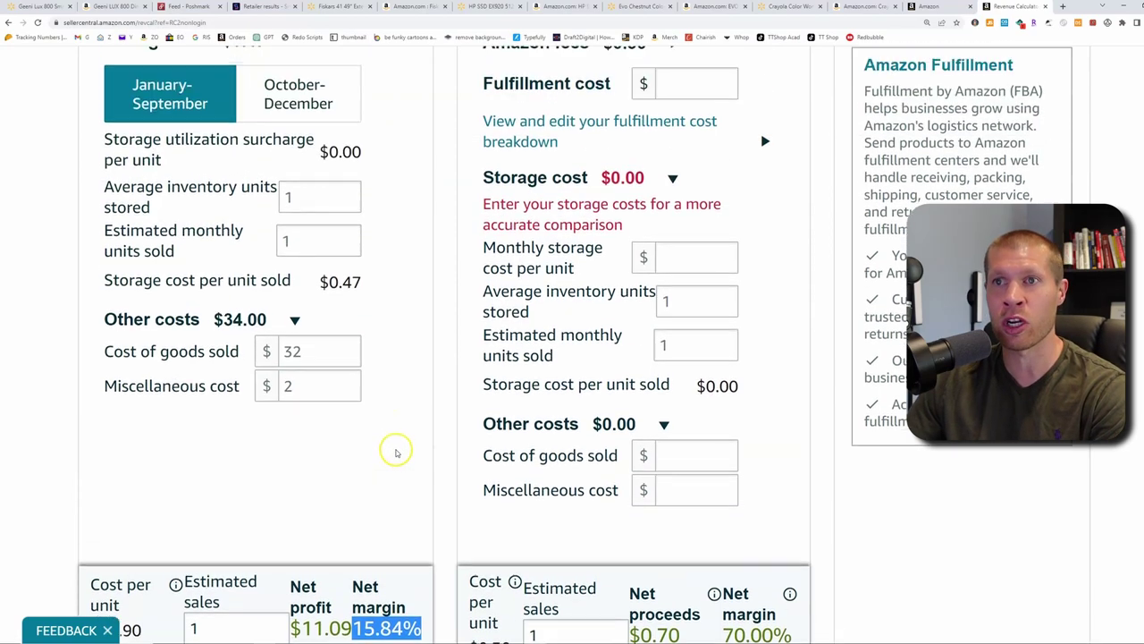
pyautogui.scroll(5, 332, 358)
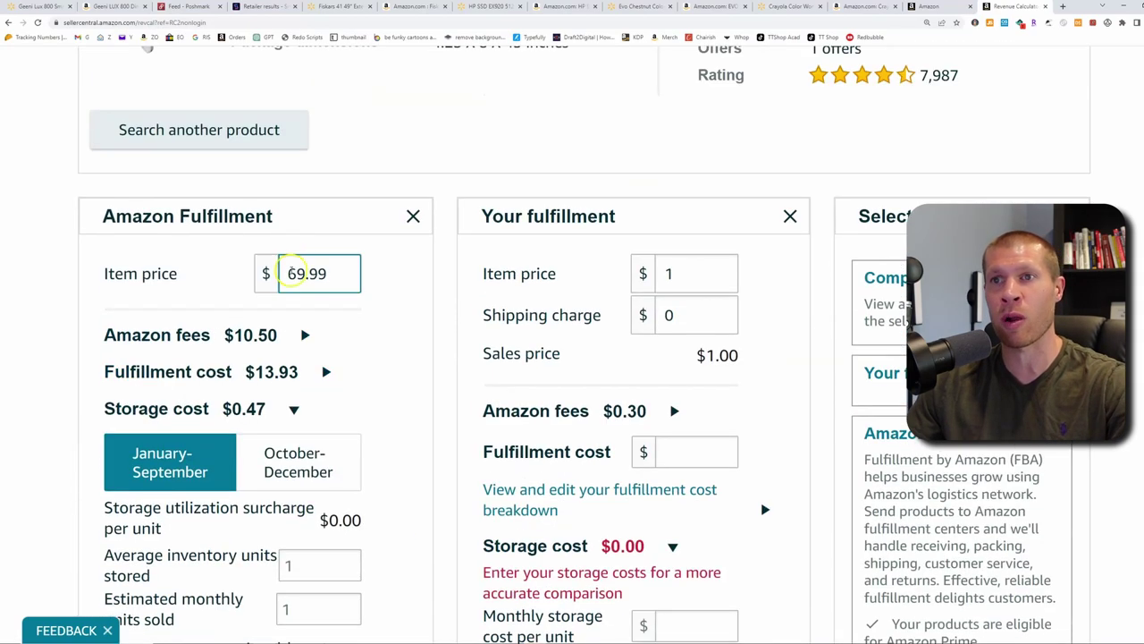
pyautogui.press('BackSpace')
pyautogui.write('5')
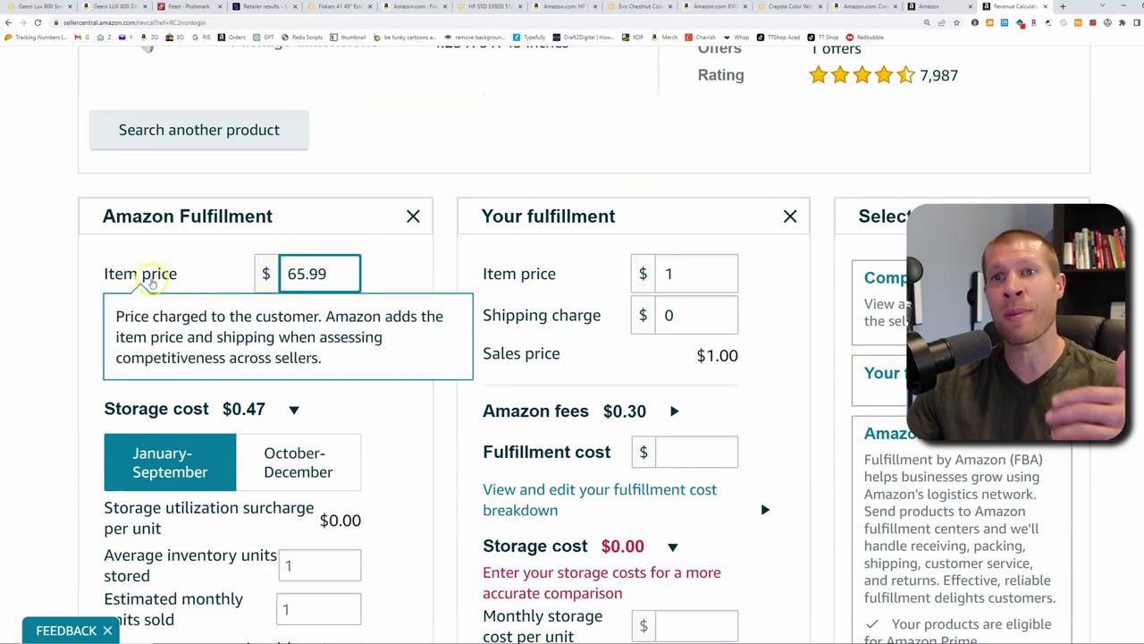
pyautogui.click(50, 263)
pyautogui.scroll(-8, 102, 301)
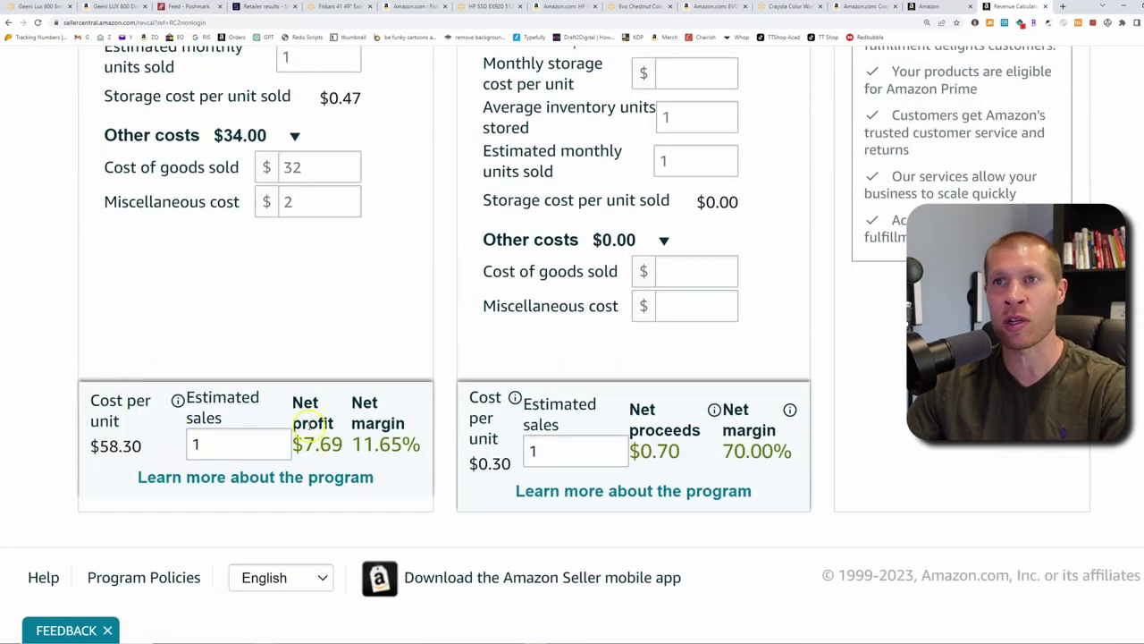
pyautogui.scroll(2, 308, 420)
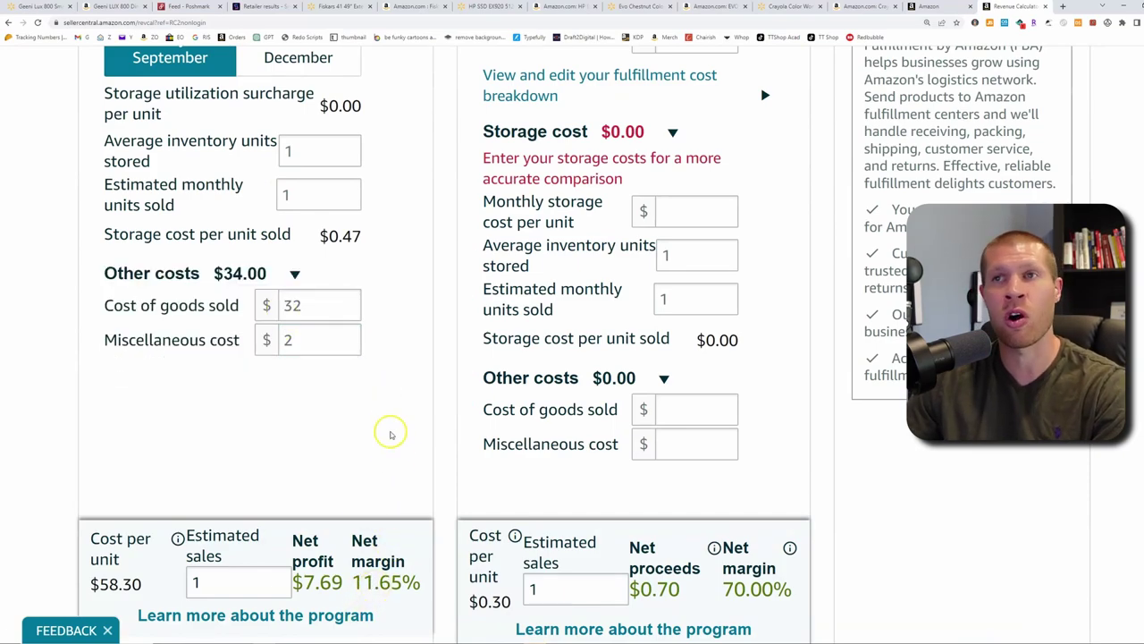
# - Open the retailer search in SourceMogul and browse the available retailers and their expected profitable products
pyautogui.click(267, 6)
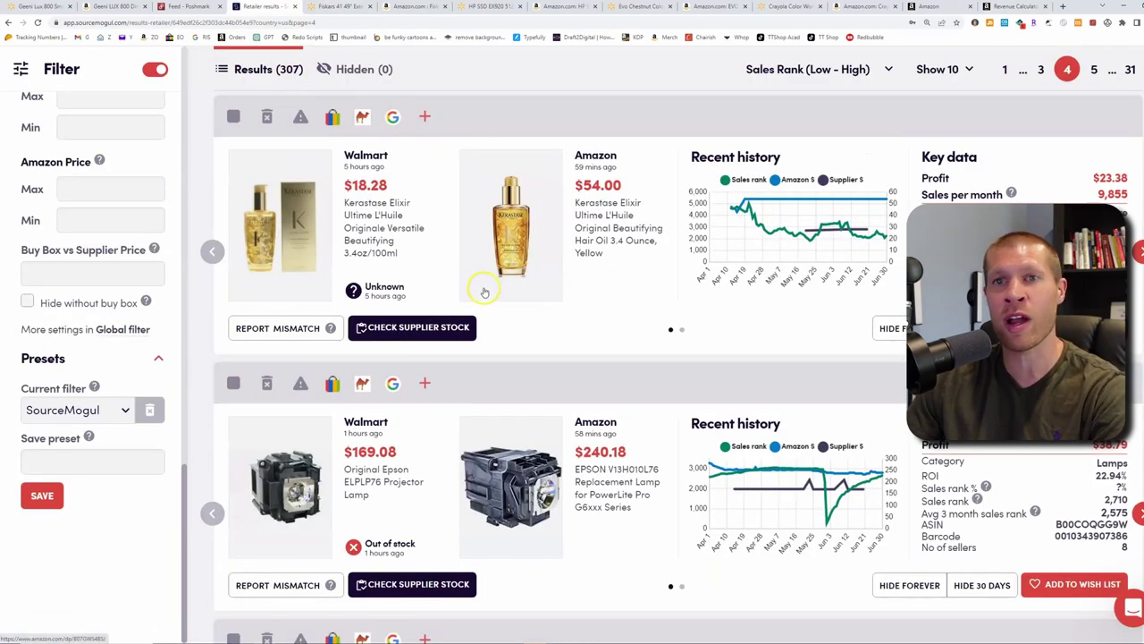
pyautogui.scroll(10, 461, 129)
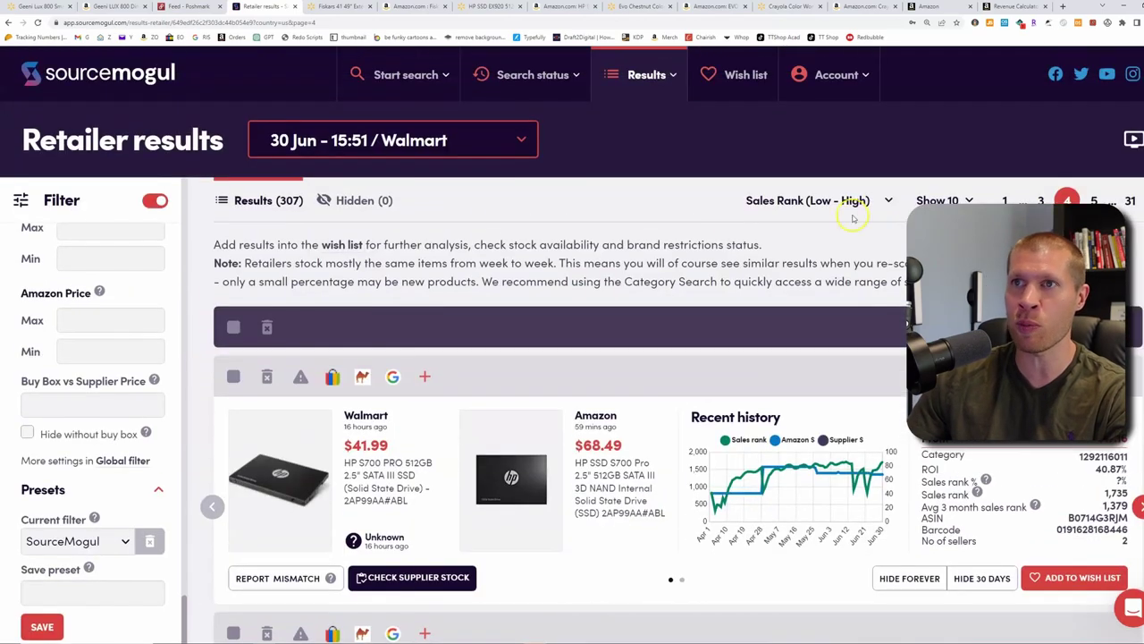
pyautogui.moveTo(406, 75)
pyautogui.click(431, 173)
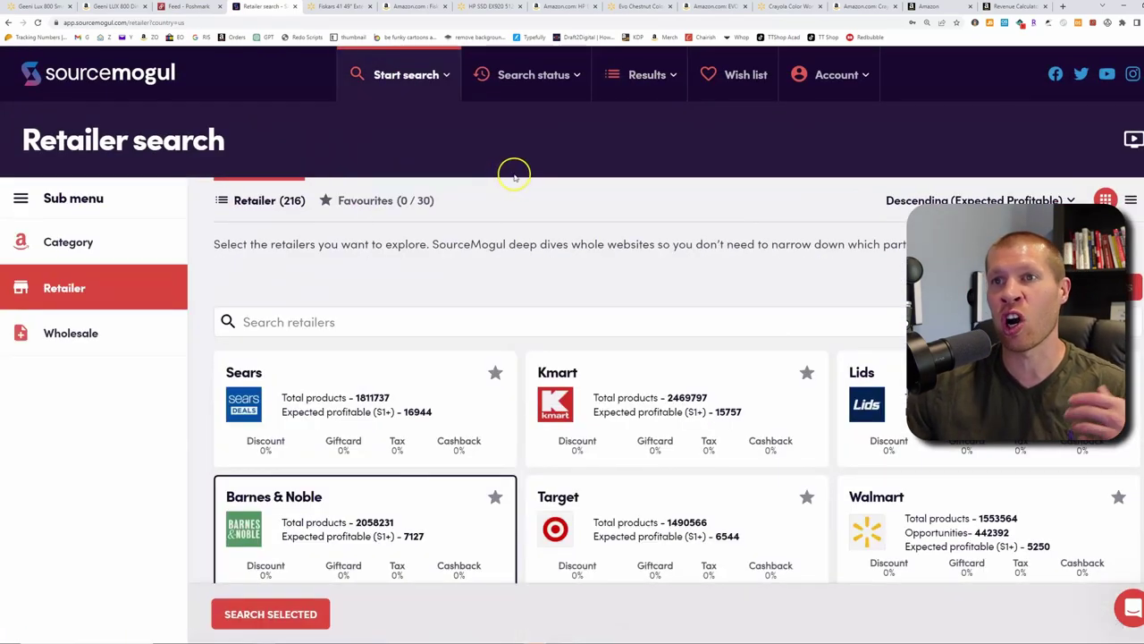
pyautogui.scroll(-6, 536, 268)
pyautogui.scroll(-10, 546, 301)
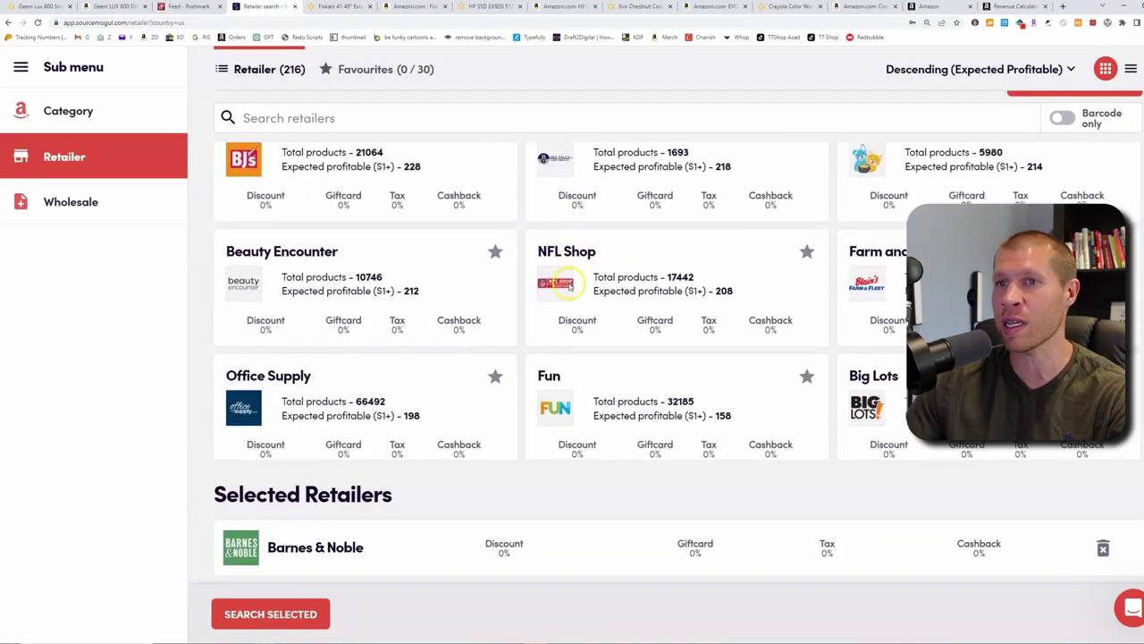
pyautogui.scroll(-6, 745, 282)
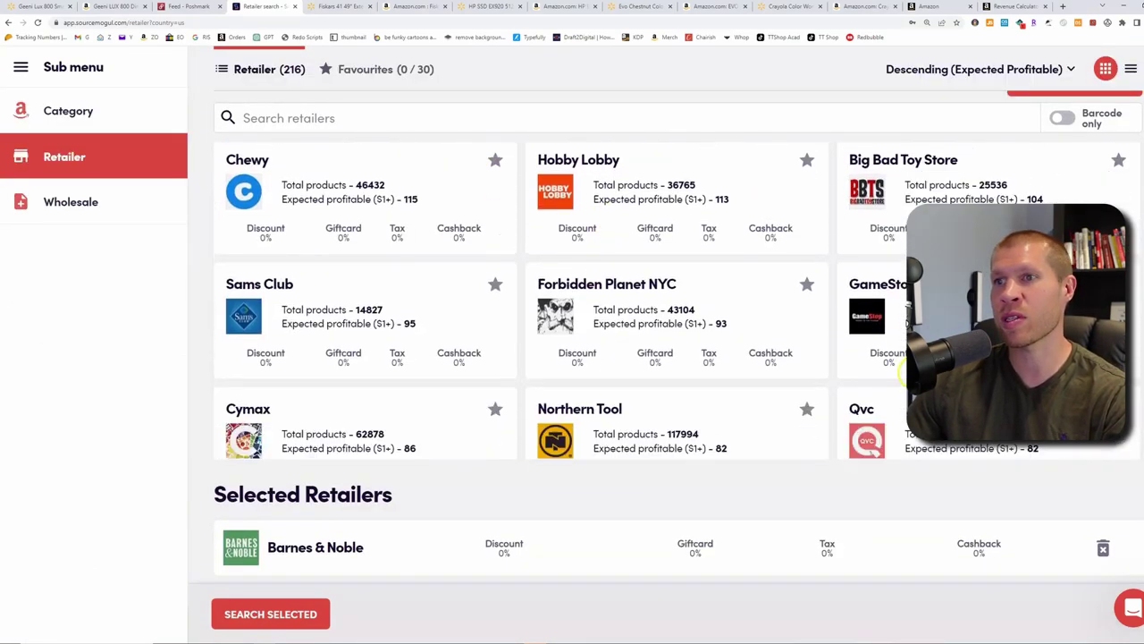
pyautogui.scroll(-5, 822, 297)
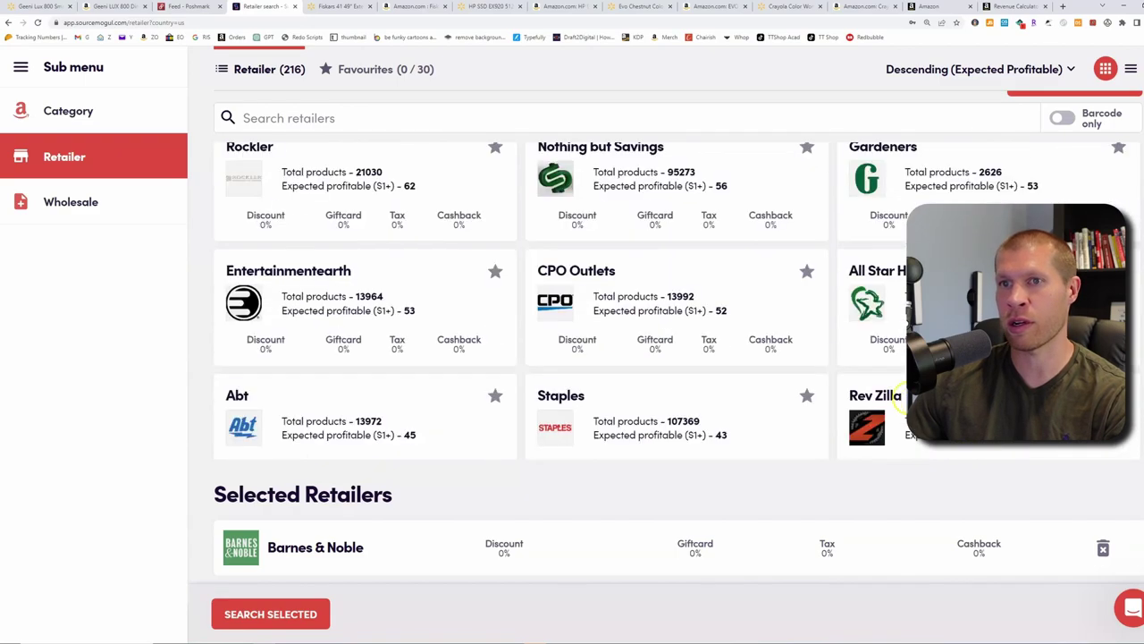
pyautogui.scroll(-3, 754, 331)
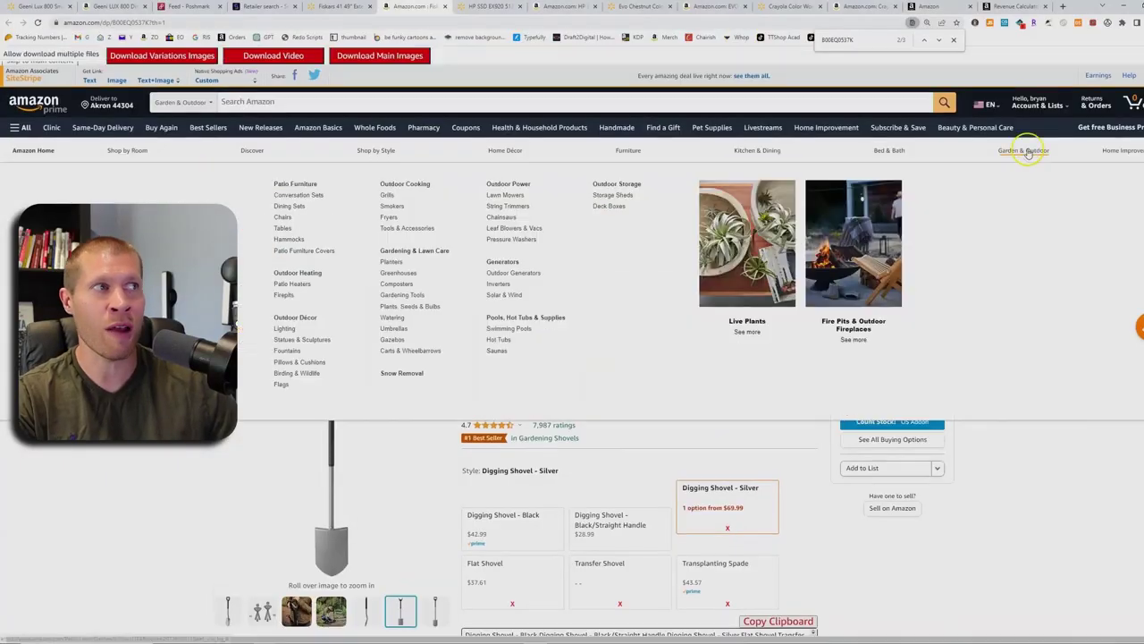
# - Check the shovel's seller stock with Count Stock and its style variations' monthly sales in Jungle Scout on the Amazon listing
pyautogui.click(1005, 24)
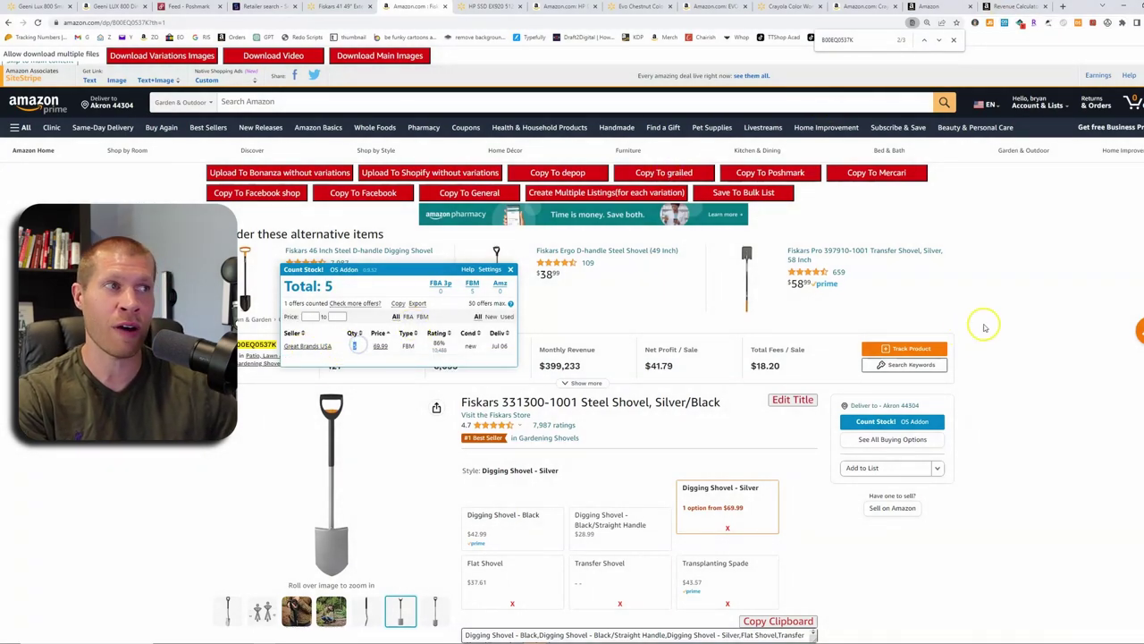
pyautogui.click(992, 21)
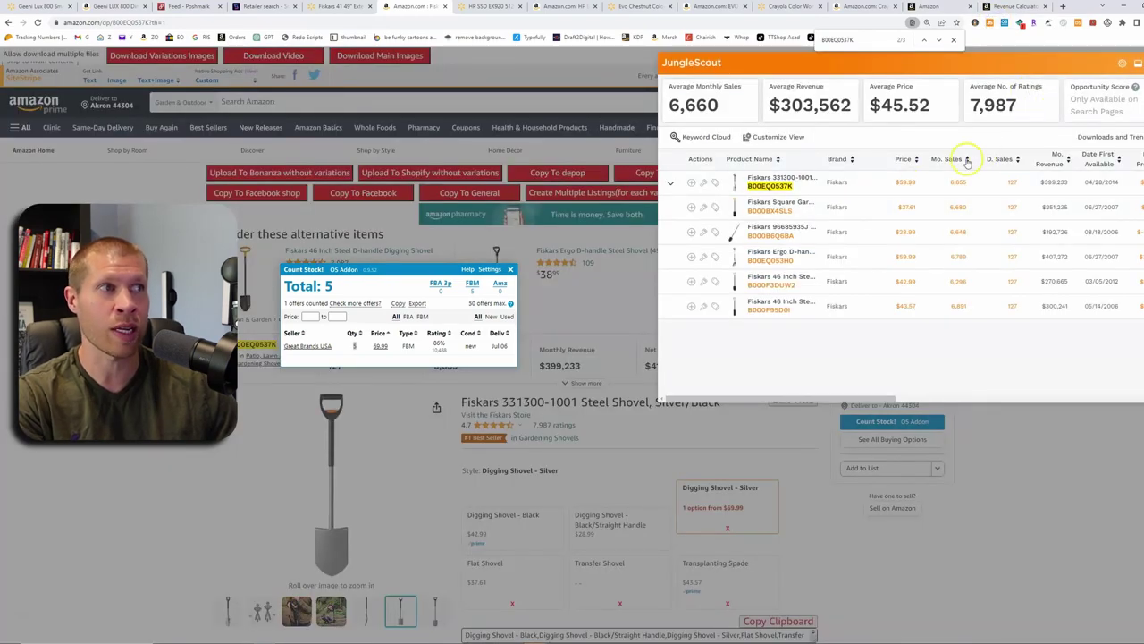
pyautogui.click(1138, 56)
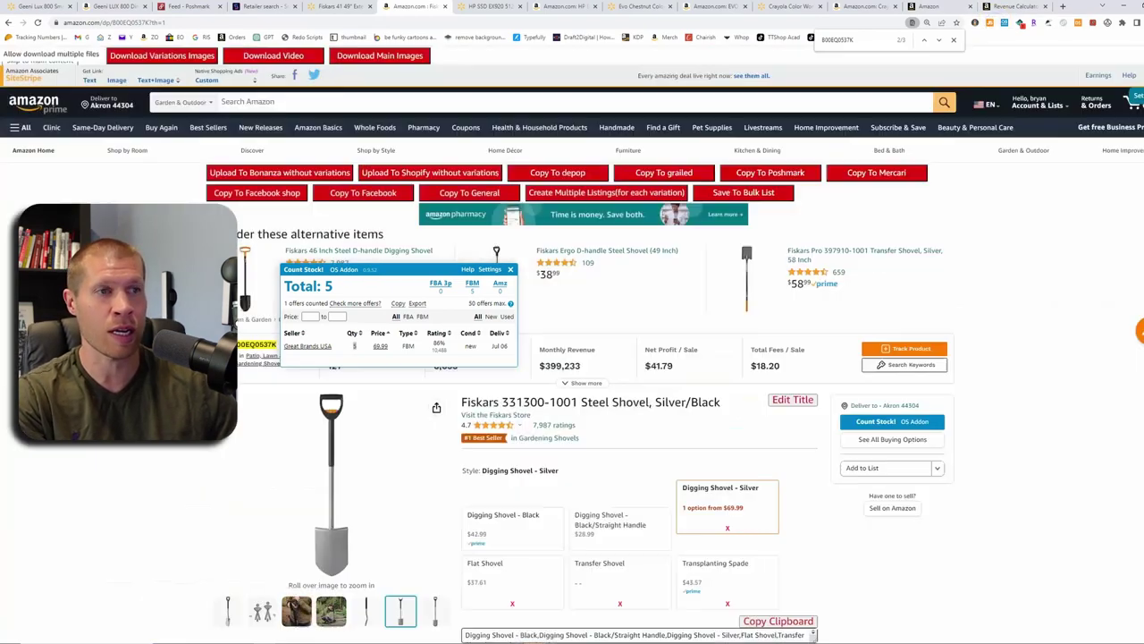